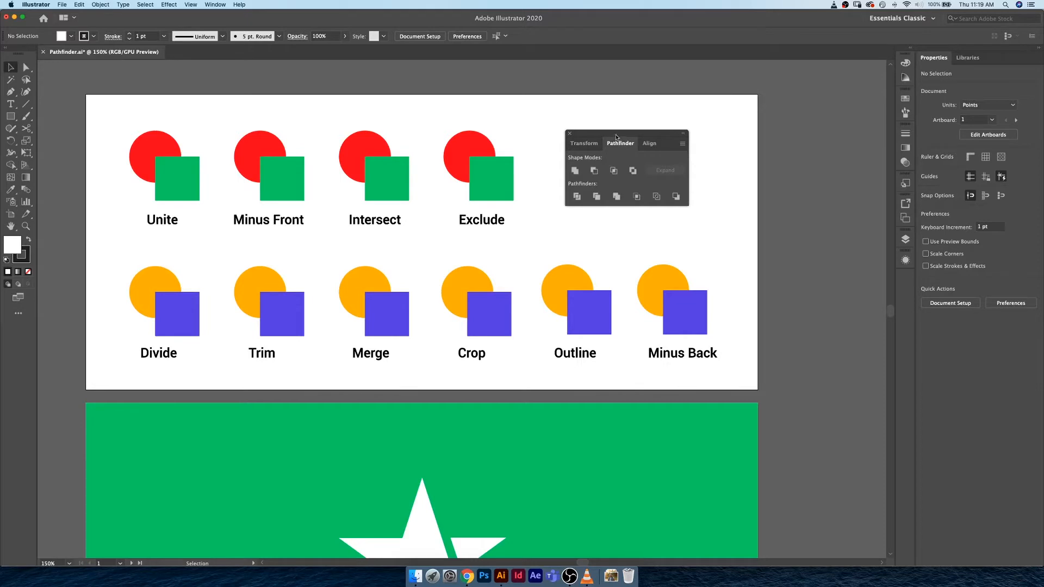
Try uniting the red circle and green square above the Unite label with Pathfinder, then undo it
left_click(216, 4)
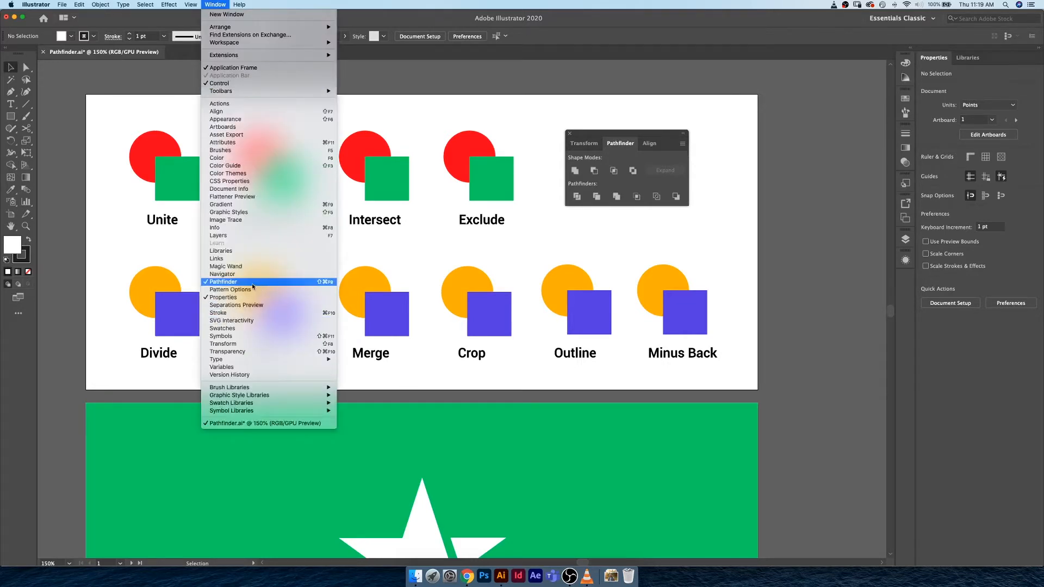
left_click(282, 283)
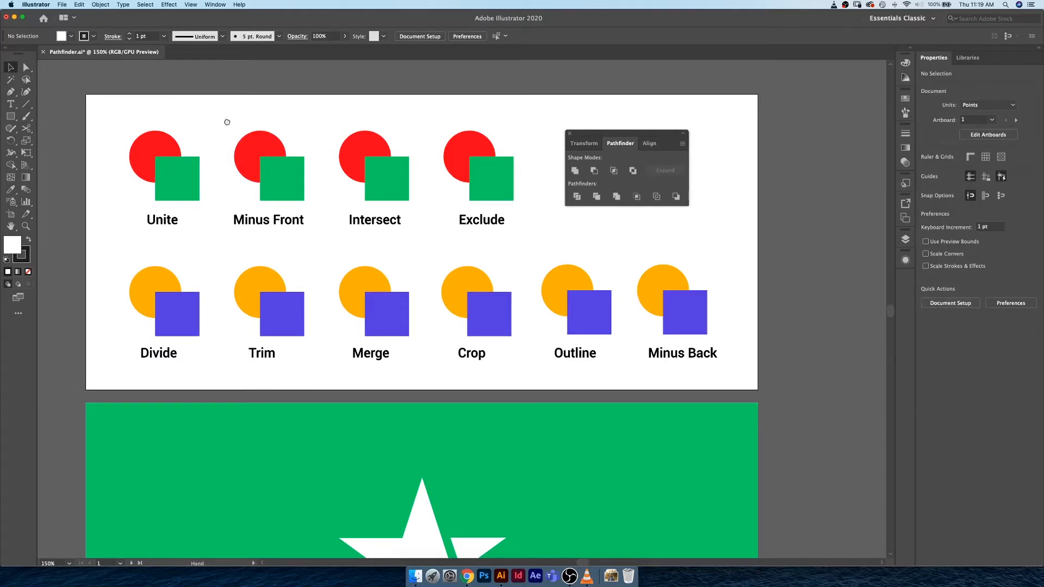
left_click_drag(227, 122, 376, 169)
key("super+plus")
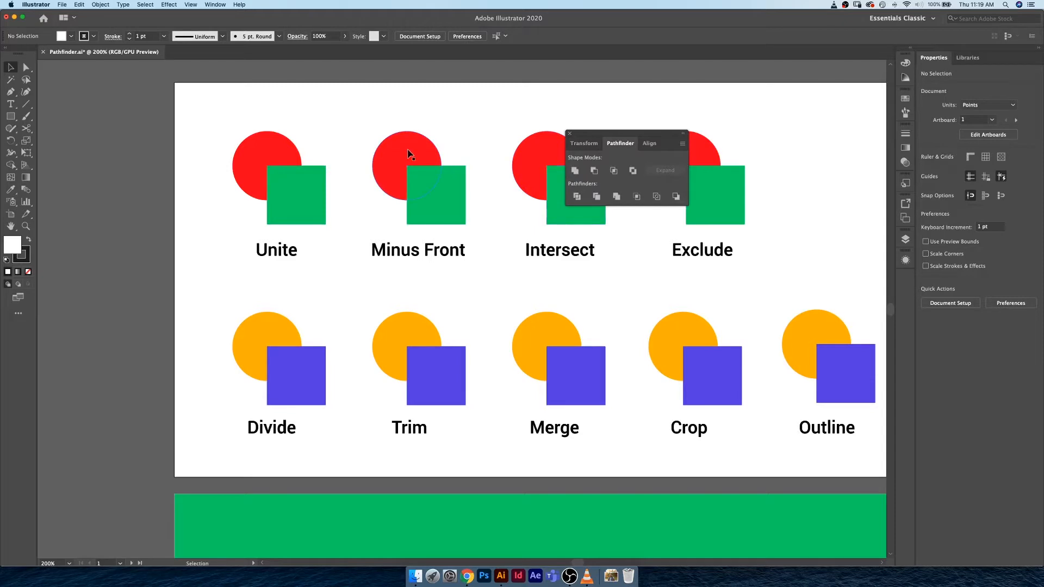
left_click_drag(314, 135, 267, 196)
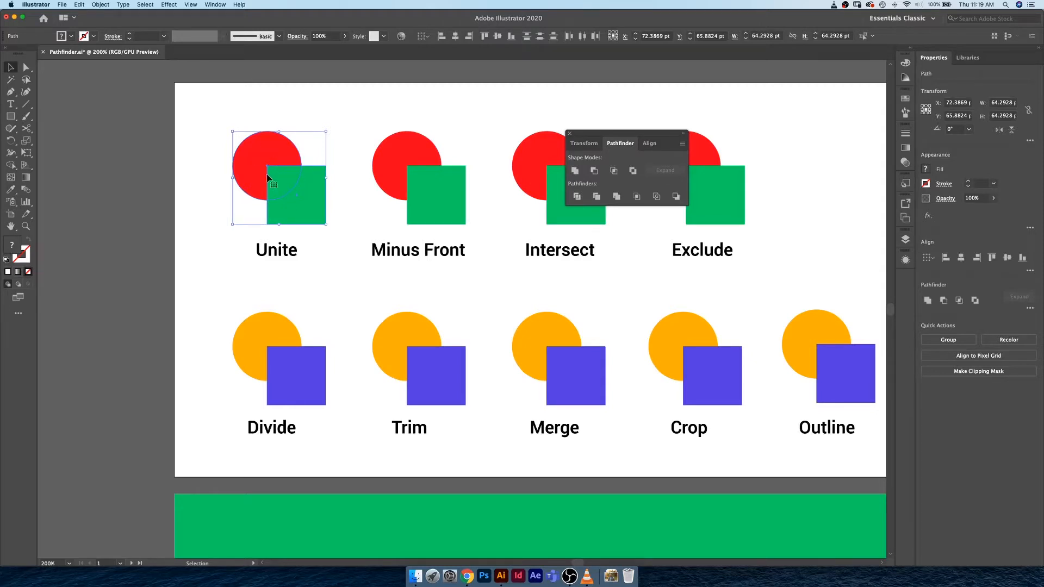
left_click(575, 171)
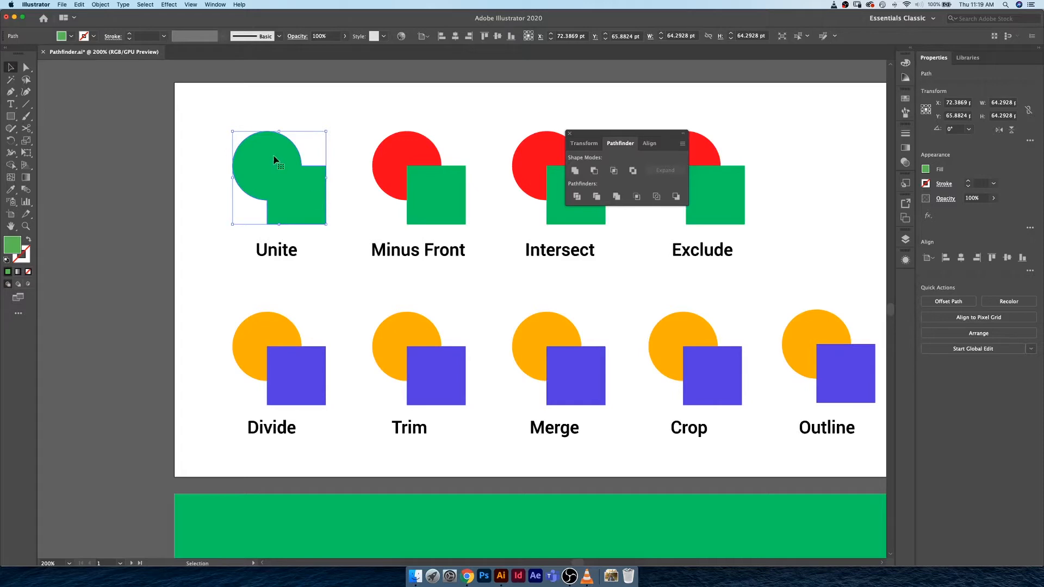
key("super+shift+b")
key("super+z")
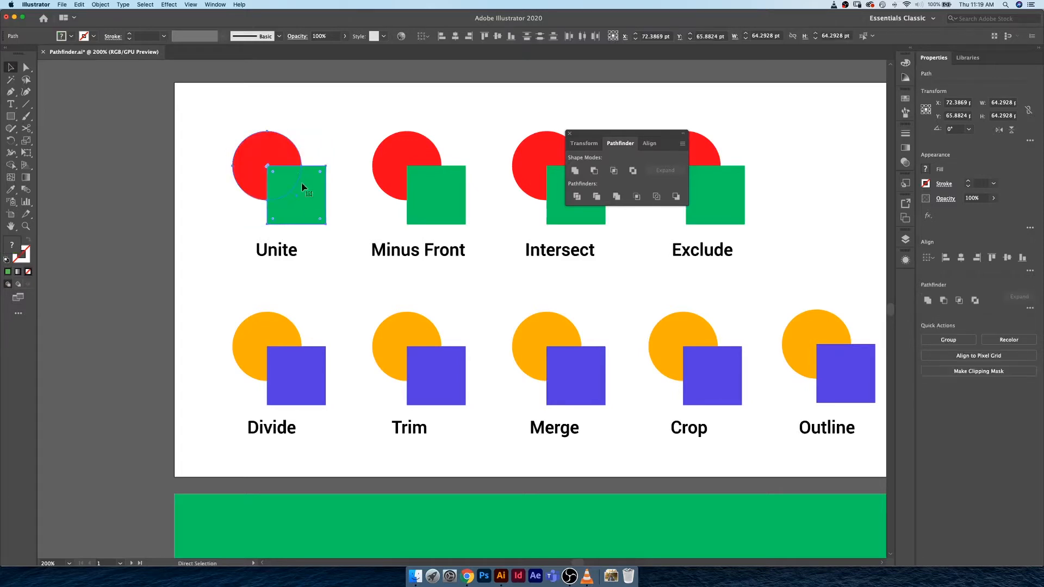
key("super+shift+b")
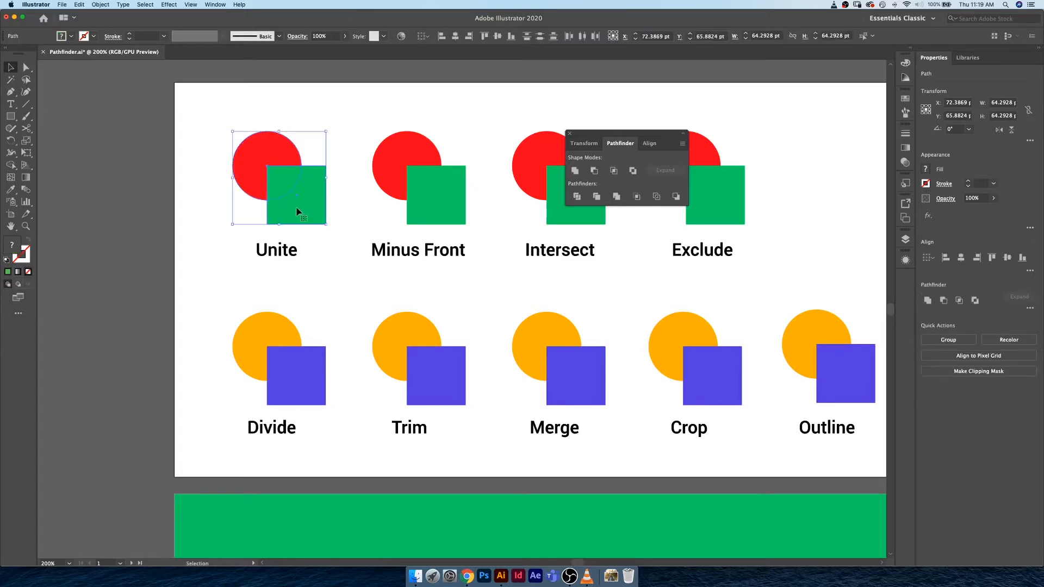
Expand the Pathfinder layer in the layer list and locate the entries of the selected circle and square
left_click(905, 240)
left_click(784, 250)
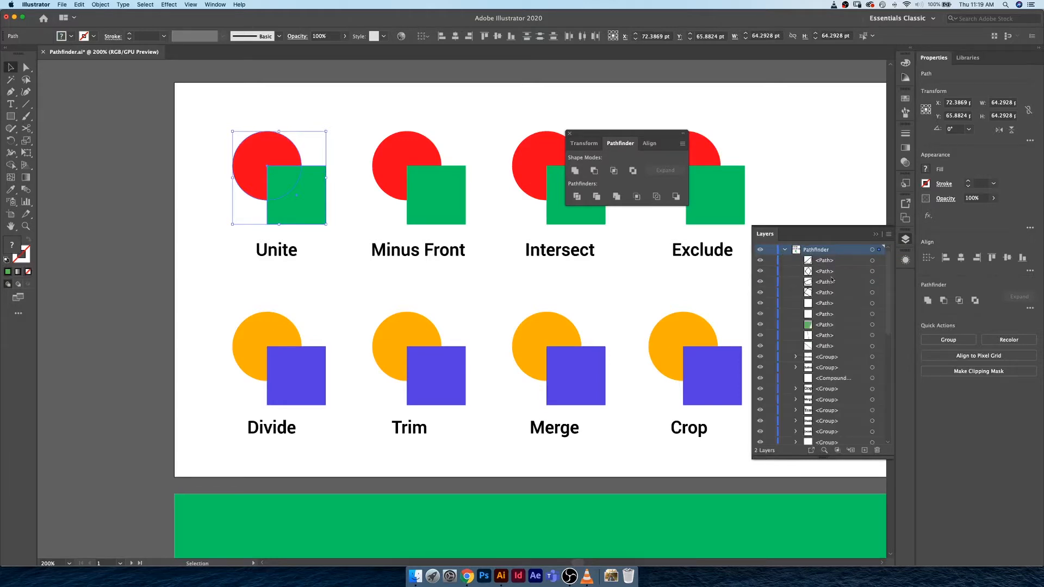
scroll(804, 343, "down", 2)
scroll(804, 344, "down", 3)
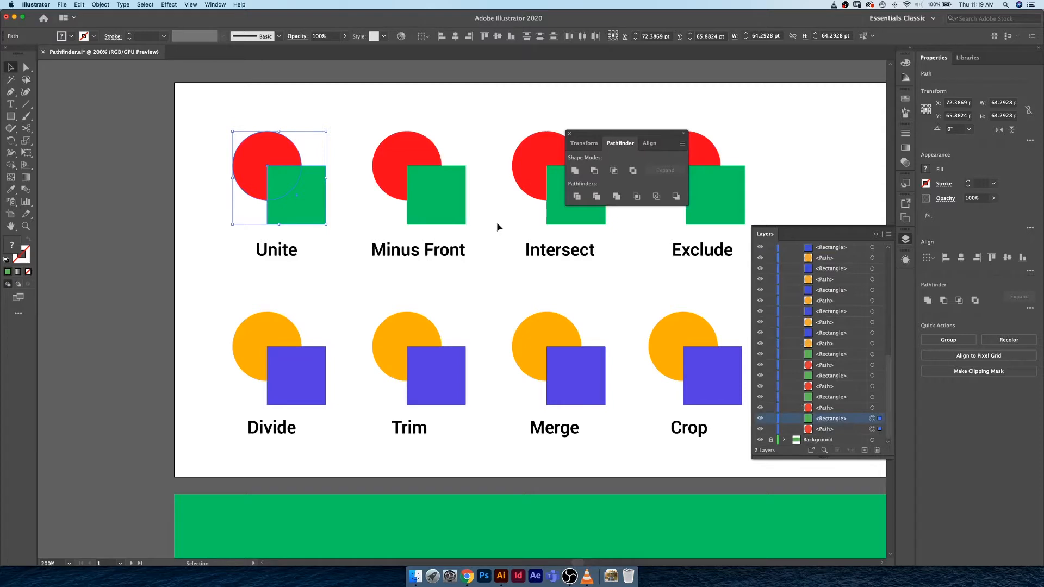
Reselect the circle and square above the Unite label, try Unite again, then undo it and deselect
left_click(343, 116)
left_click_drag(327, 133, 238, 203)
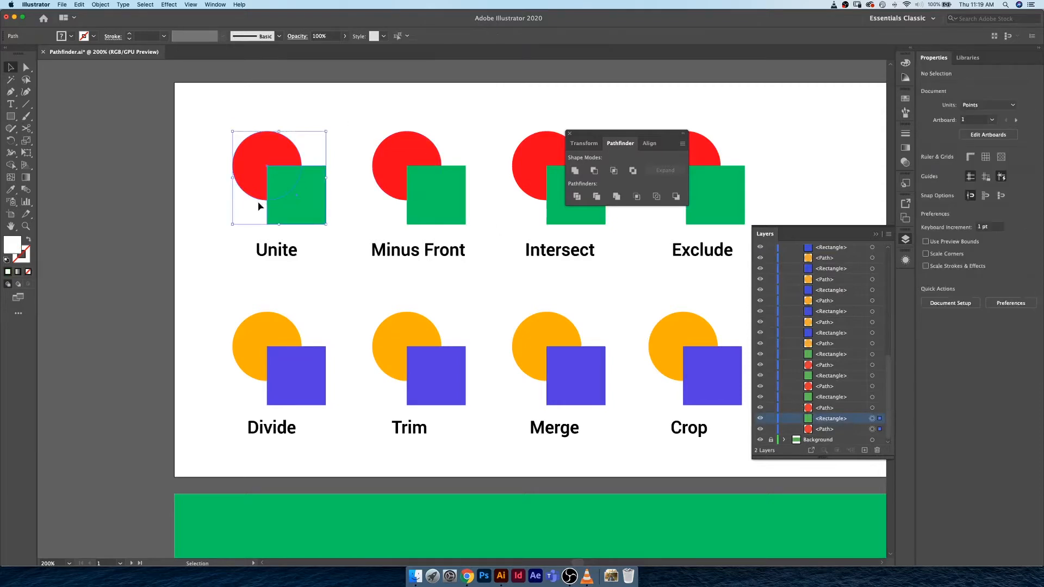
left_click(575, 170)
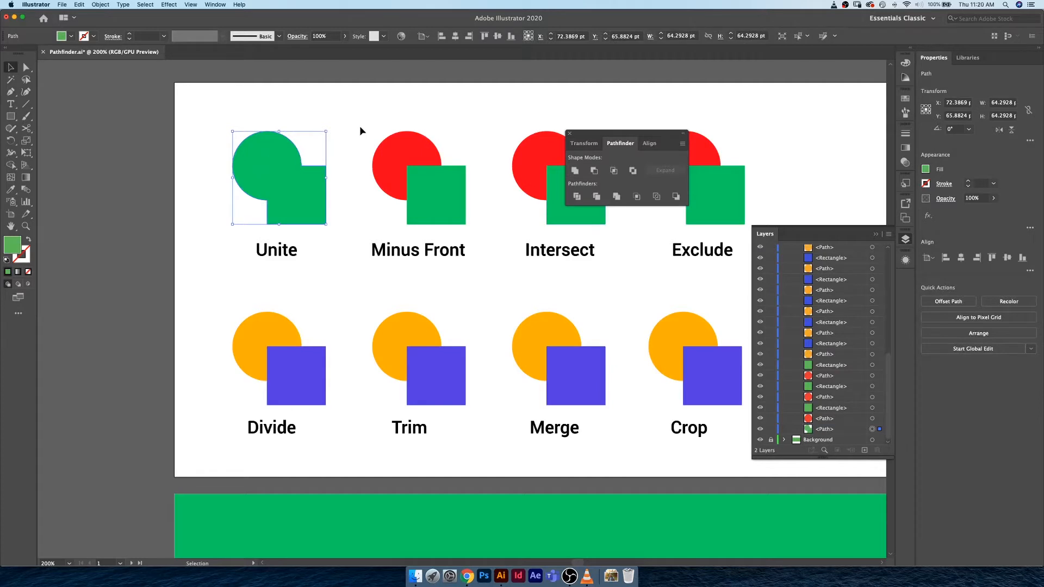
key("super+z")
left_click(344, 129)
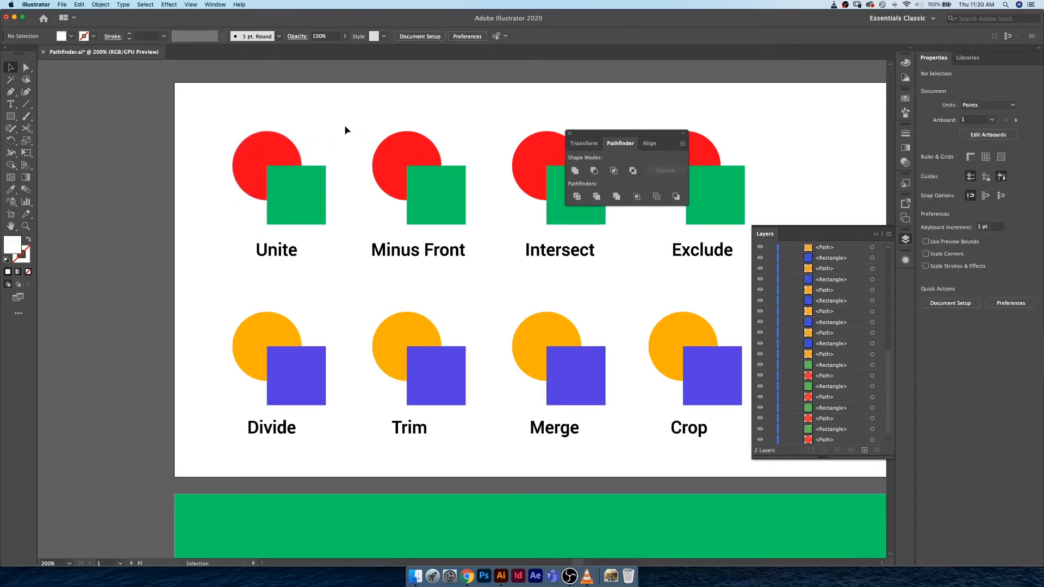
Unite the circle and square above the Unite label in outline view, then return to preview and deselect
key("super+y")
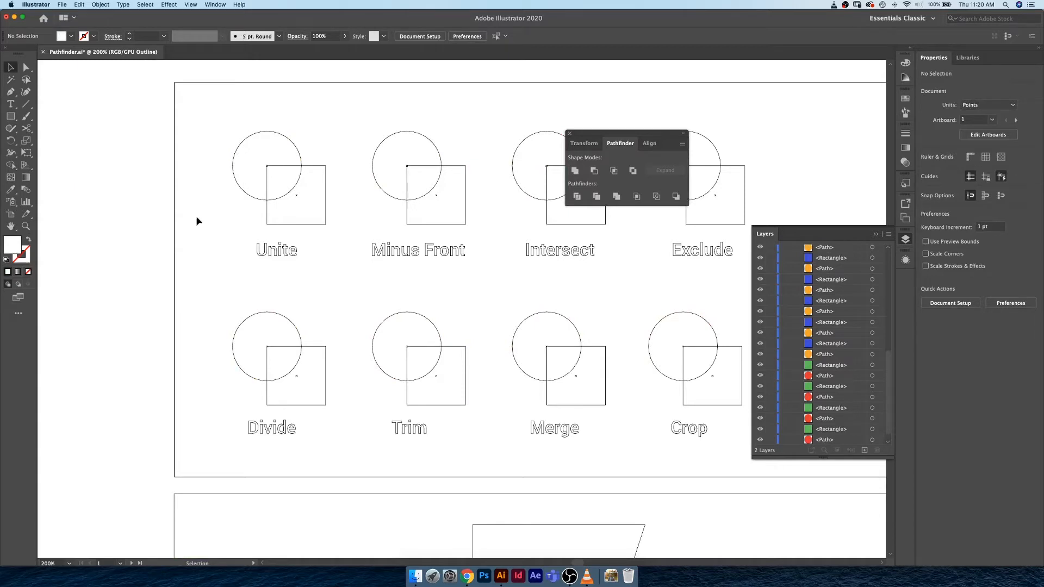
left_click_drag(242, 200, 242, 200)
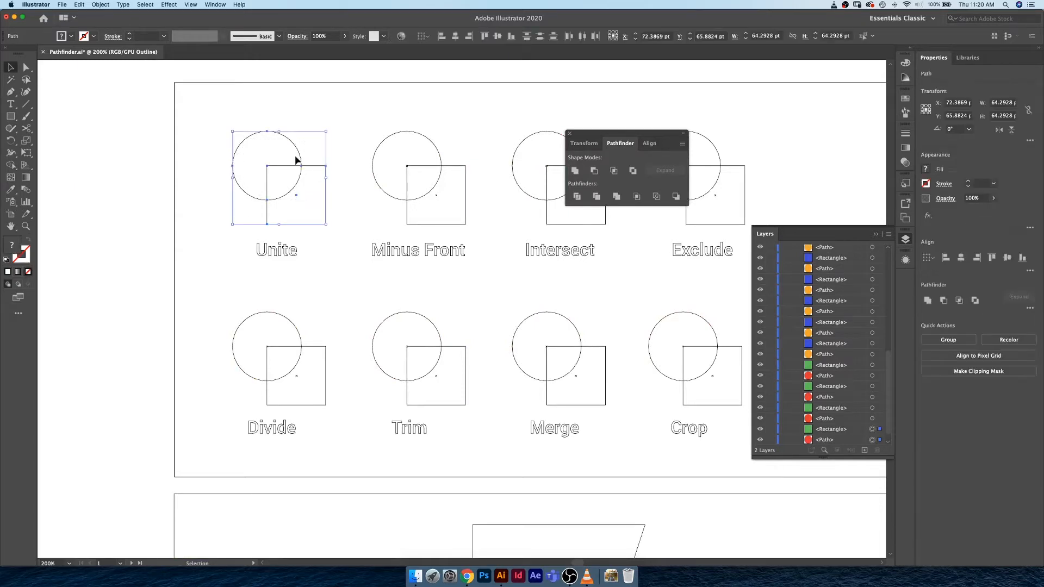
left_click(569, 170)
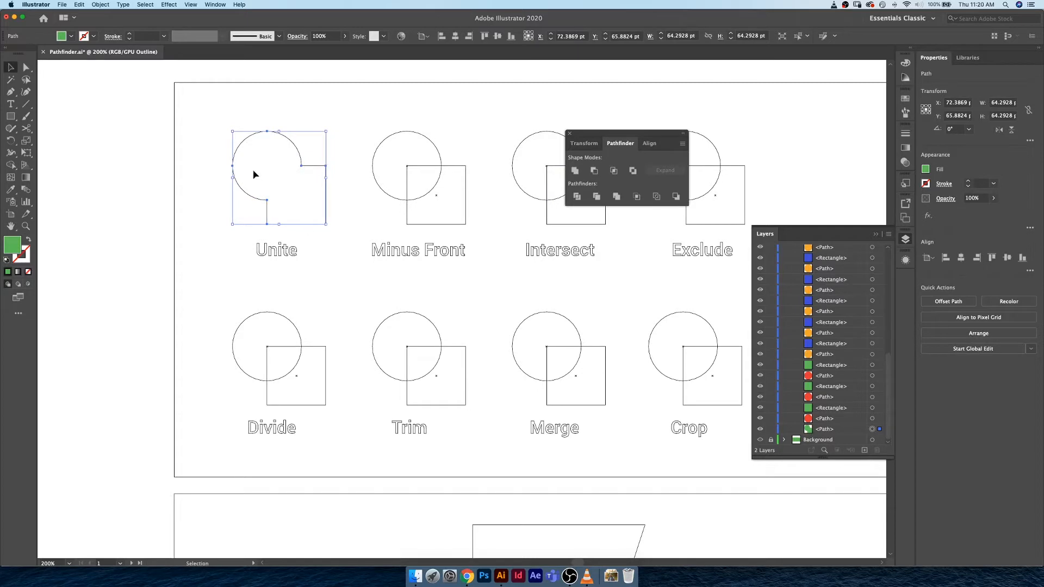
key("super+y")
left_click(345, 122)
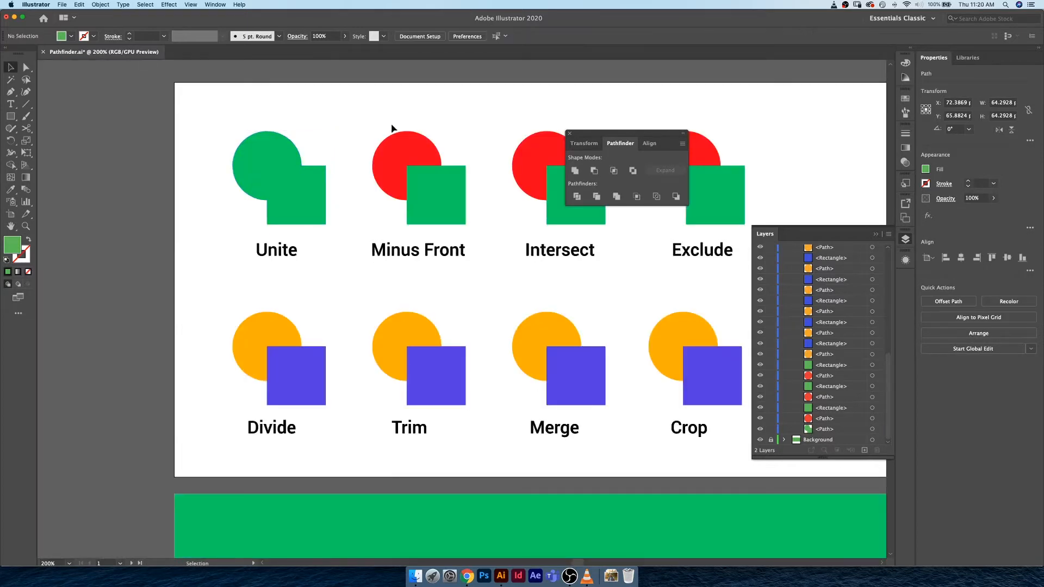
Try Minus Front on the red circle and green square above the Minus Front label, then undo it
scroll(391, 128, "right", 5)
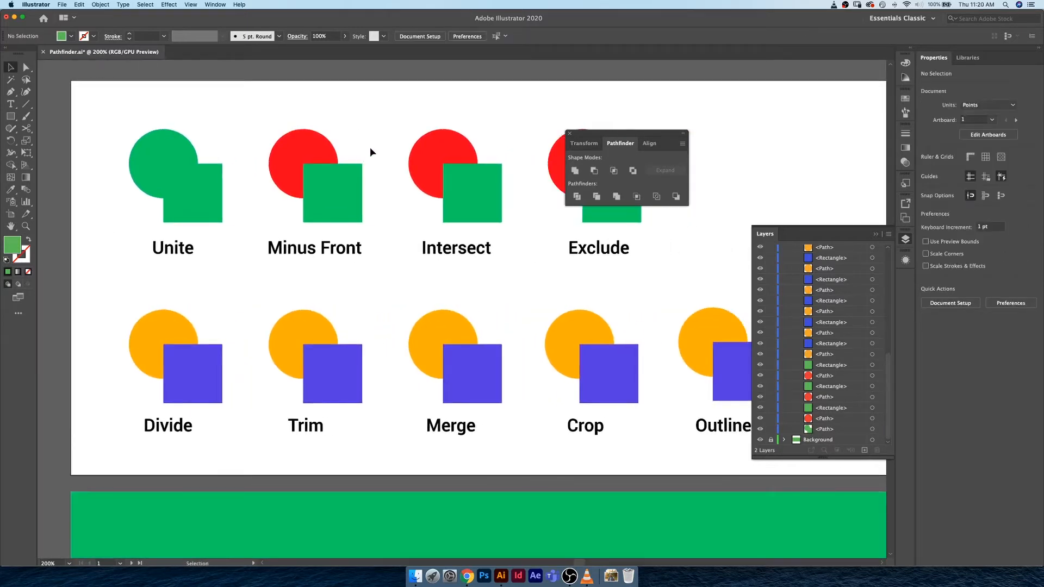
left_click_drag(277, 204, 331, 179)
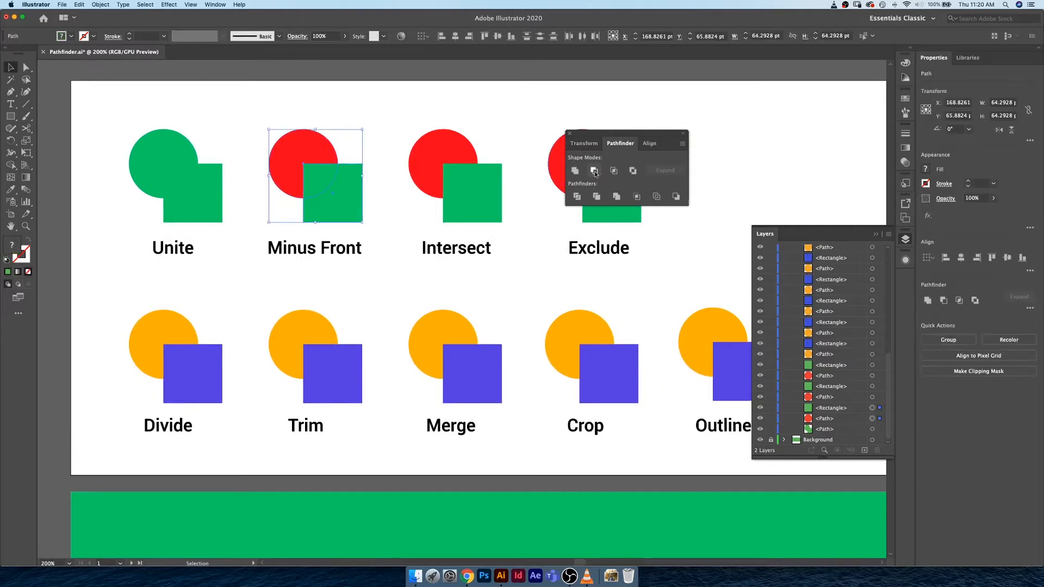
left_click(594, 172)
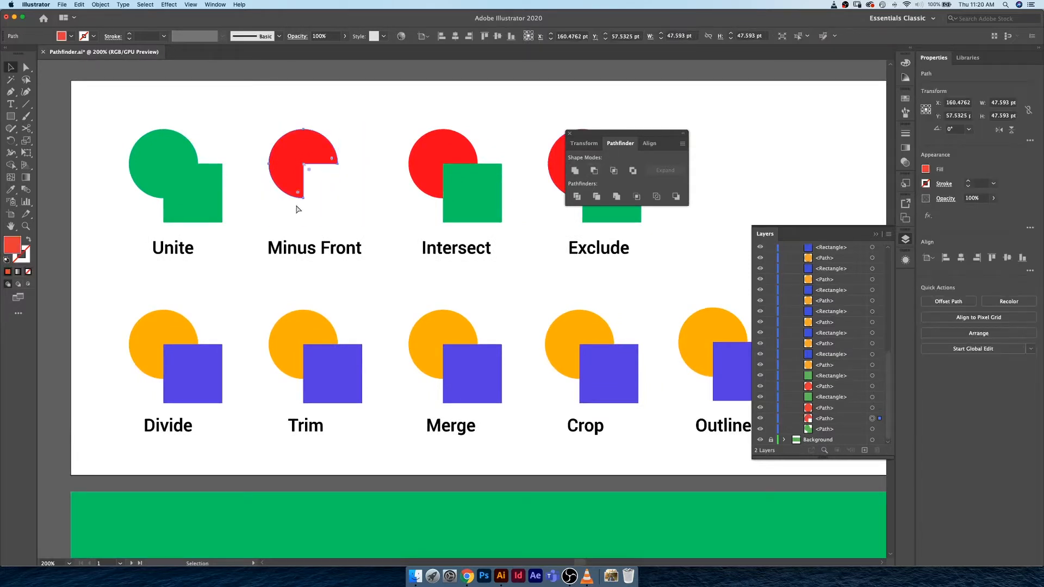
key("super+z")
key("v")
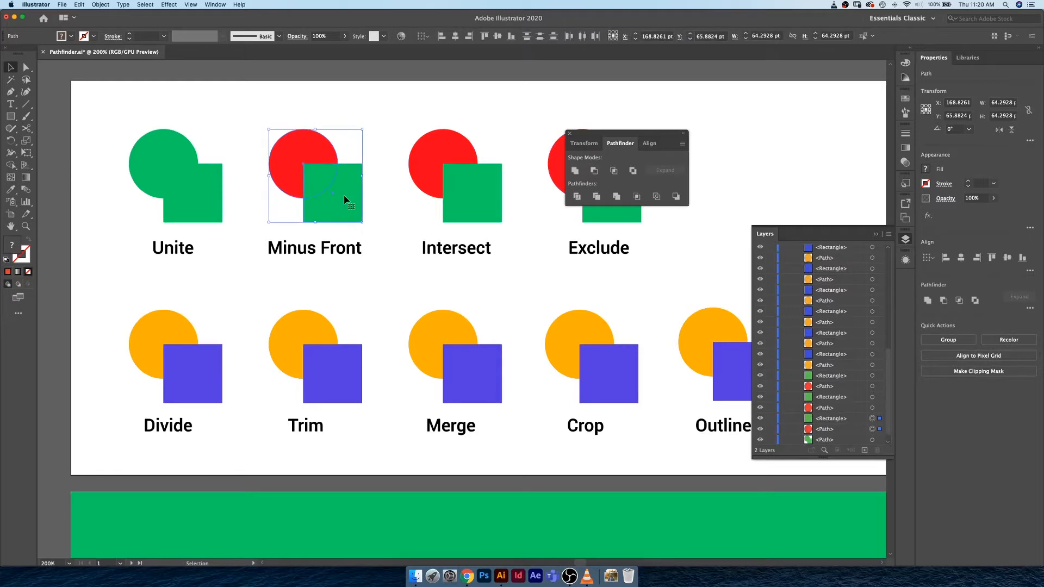
Subtract the front green square from the red circle above the Minus Front label, then deselect
left_click(384, 204)
left_click(318, 184)
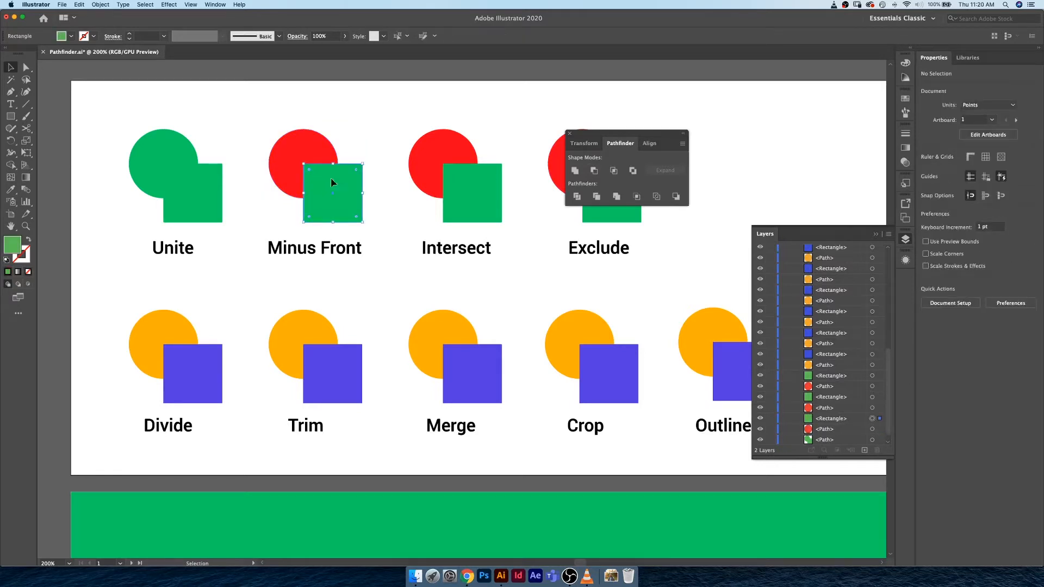
left_click_drag(225, 145, 333, 196)
left_click(595, 171)
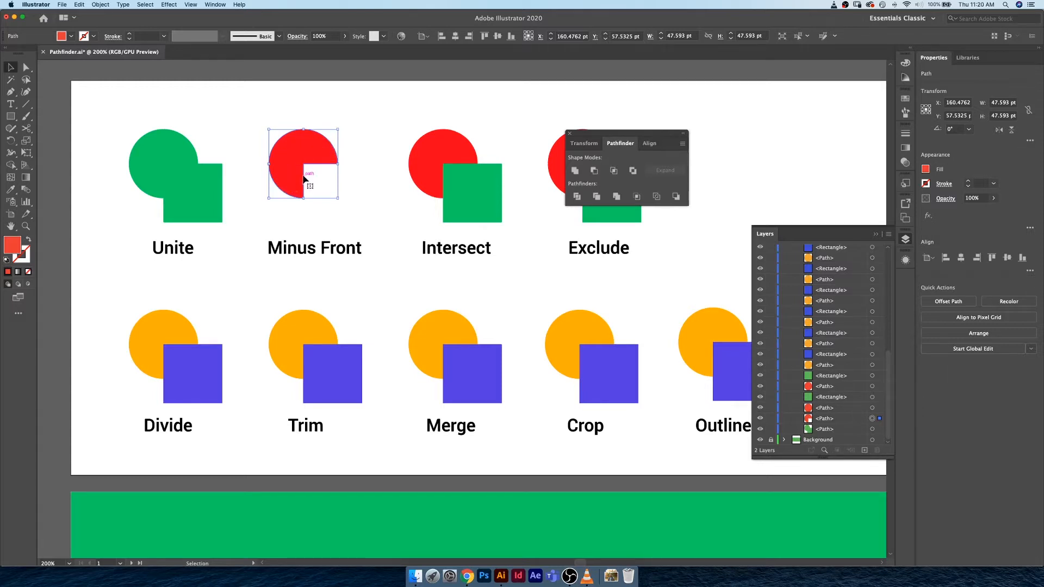
left_click(387, 125)
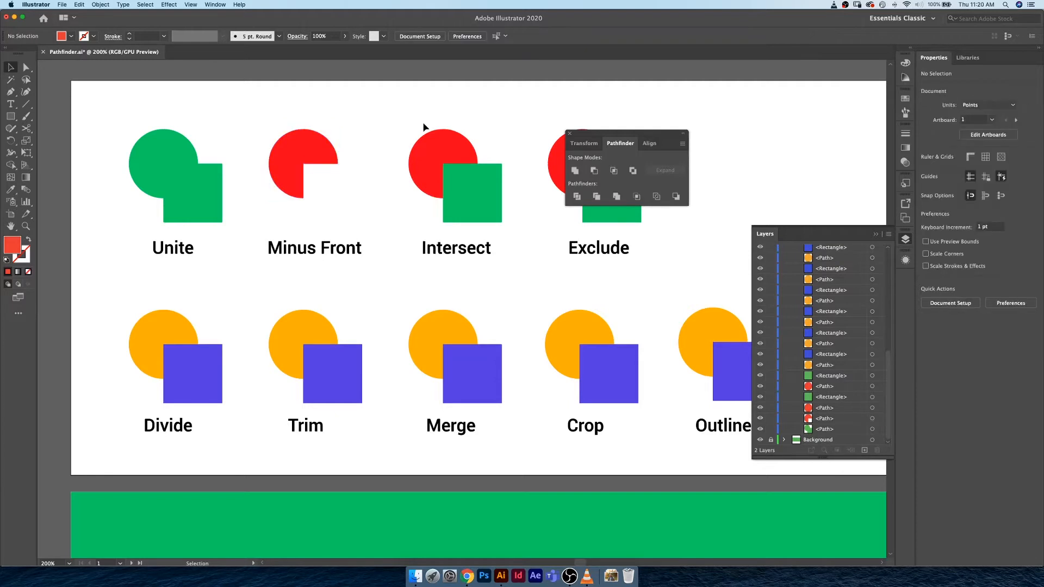
Apply Intersect to the red circle and green square above the Intersect label, undo it, and apply it again
key("space")
left_click_drag(440, 117, 336, 121)
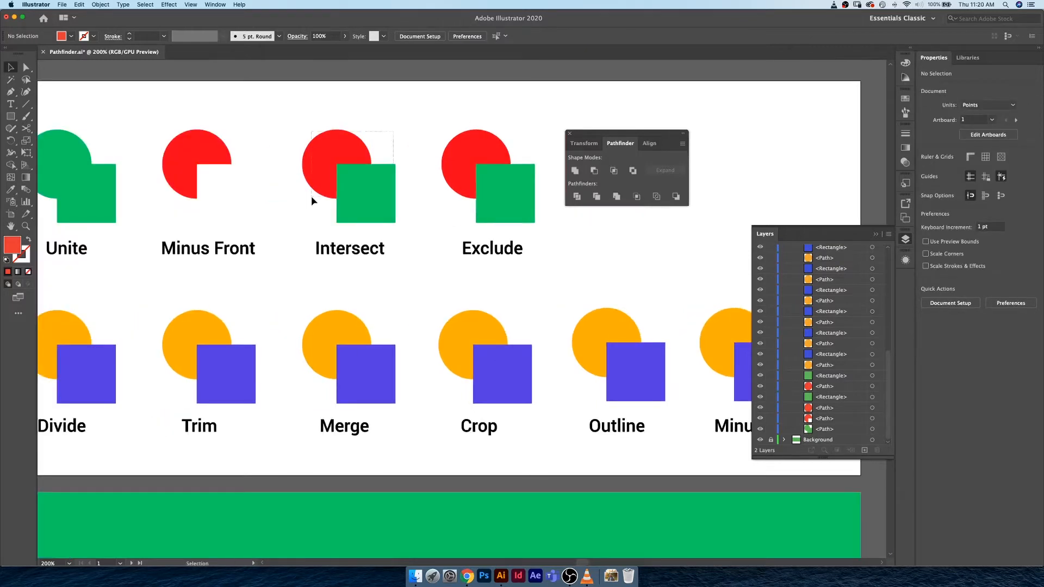
left_click_drag(311, 197, 314, 202)
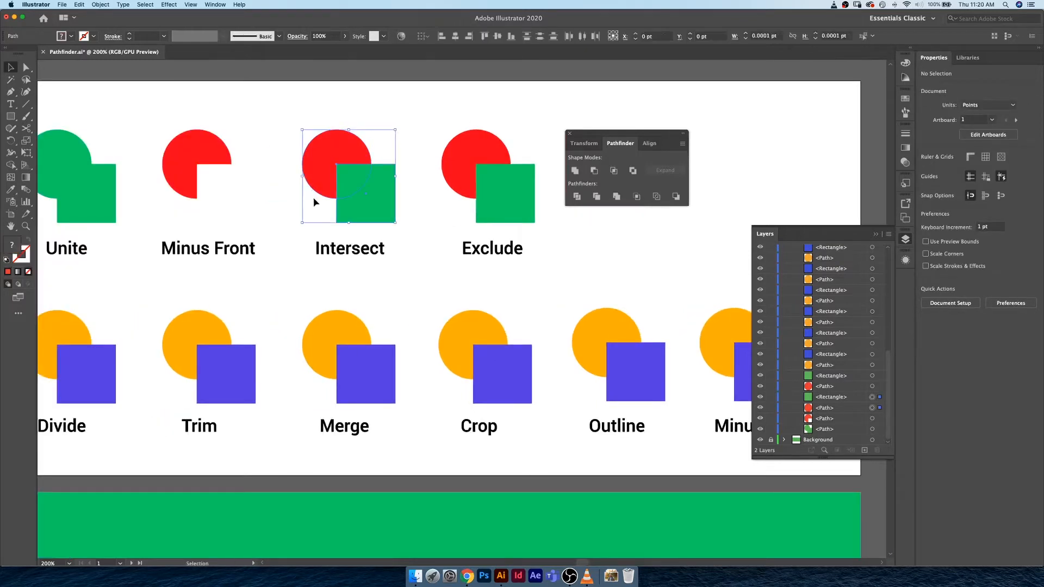
left_click(616, 176)
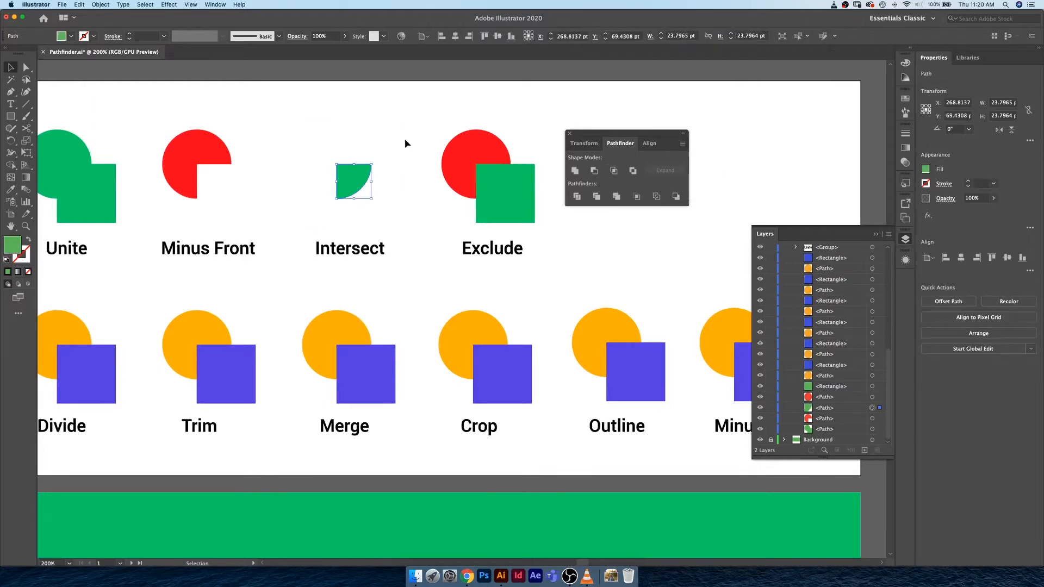
key("super+z")
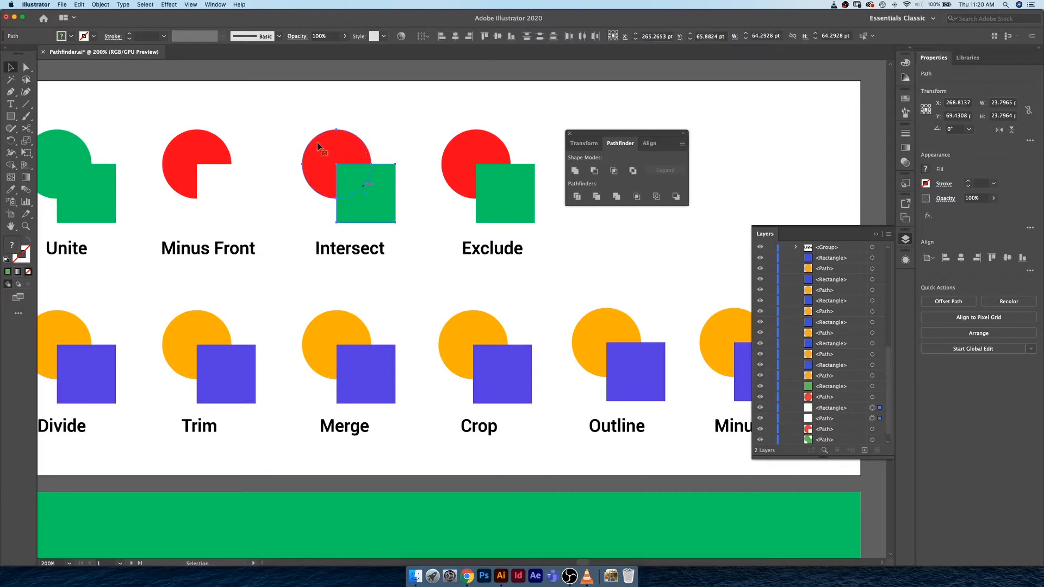
left_click(613, 170)
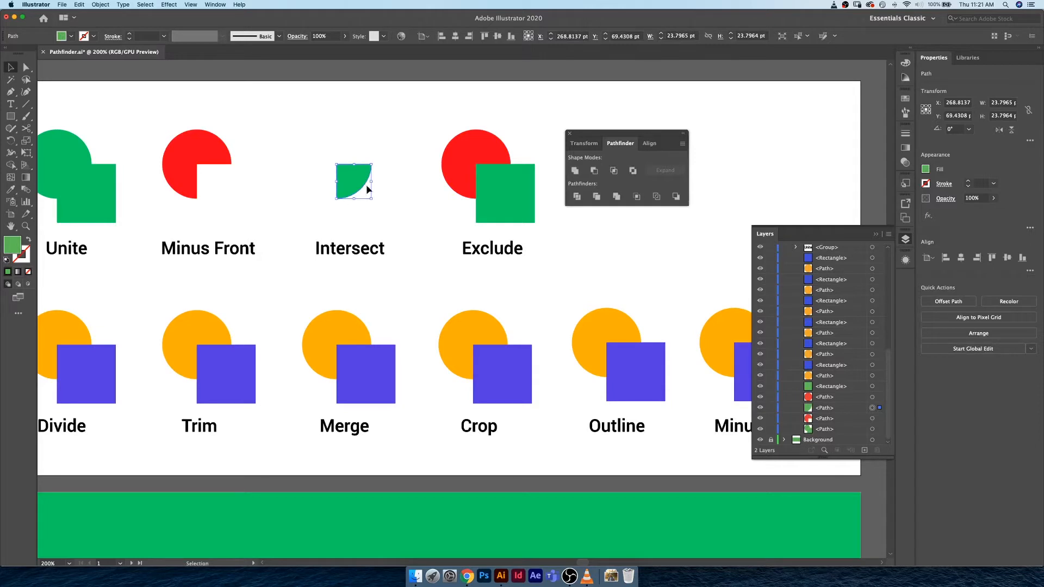
left_click(401, 152)
Apply Exclude to the red circle and green square above the Exclude label
scroll(560, 134, "right", 4)
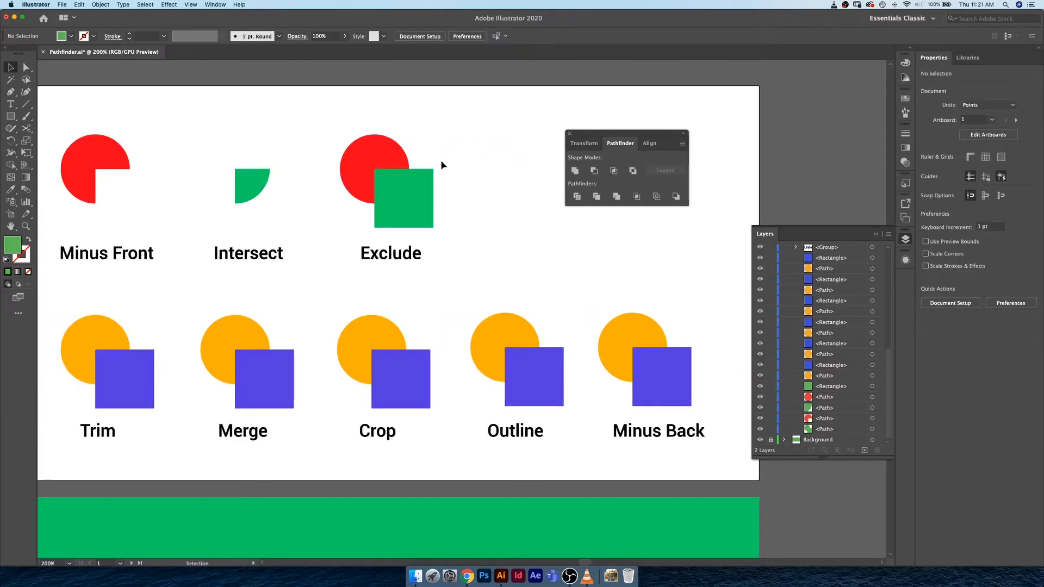
left_click_drag(452, 150, 350, 202)
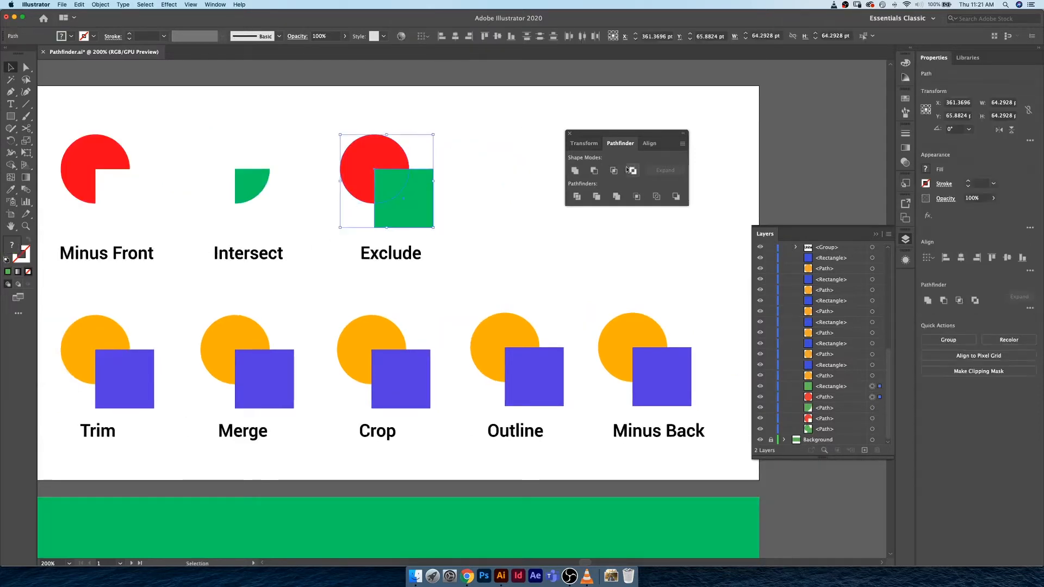
left_click(632, 171)
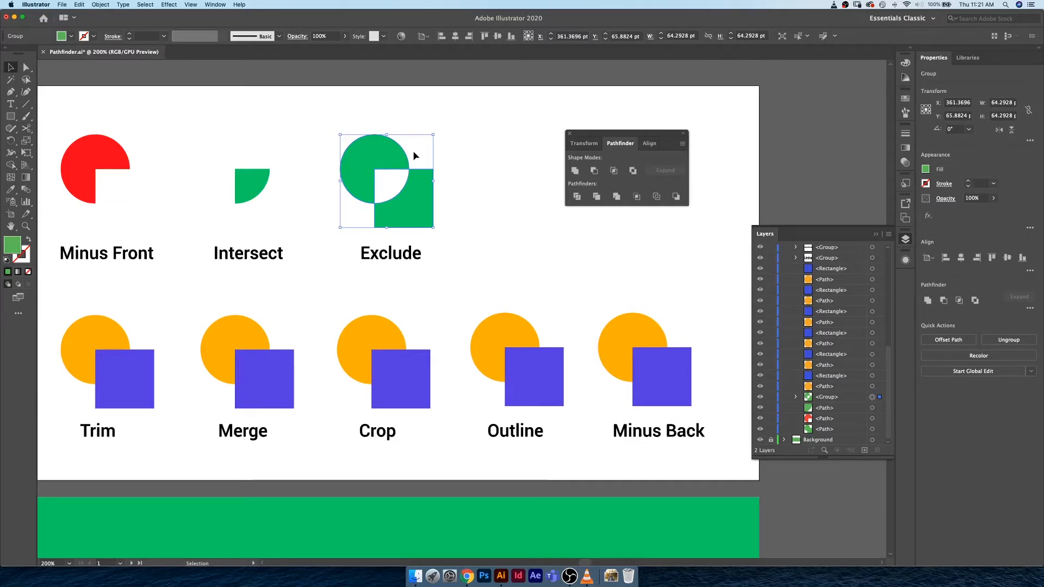
Undo the Exclude and Intersect operations and clear the selection
left_click(243, 181)
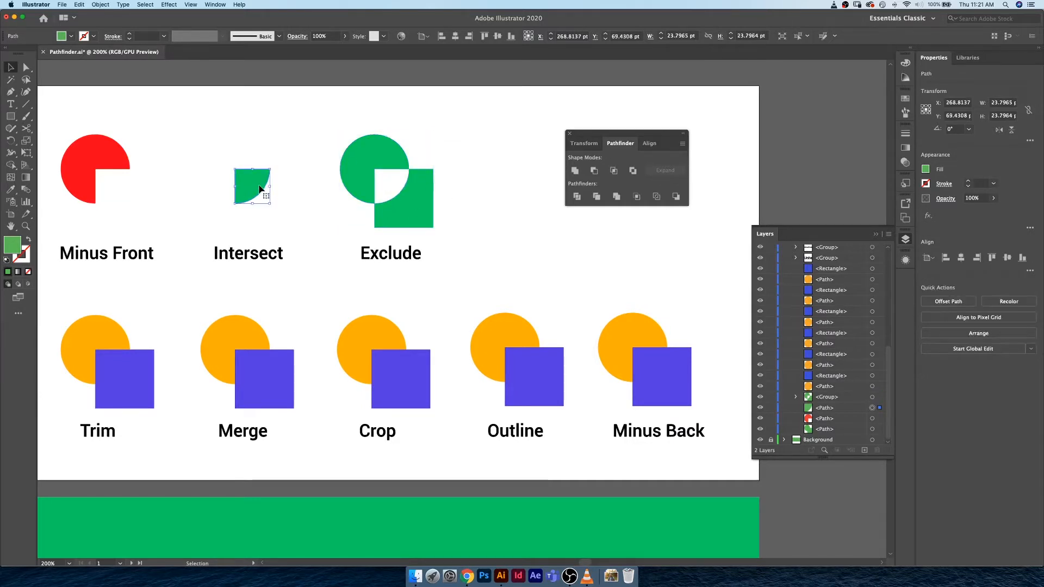
key("super+z")
key("super+z")
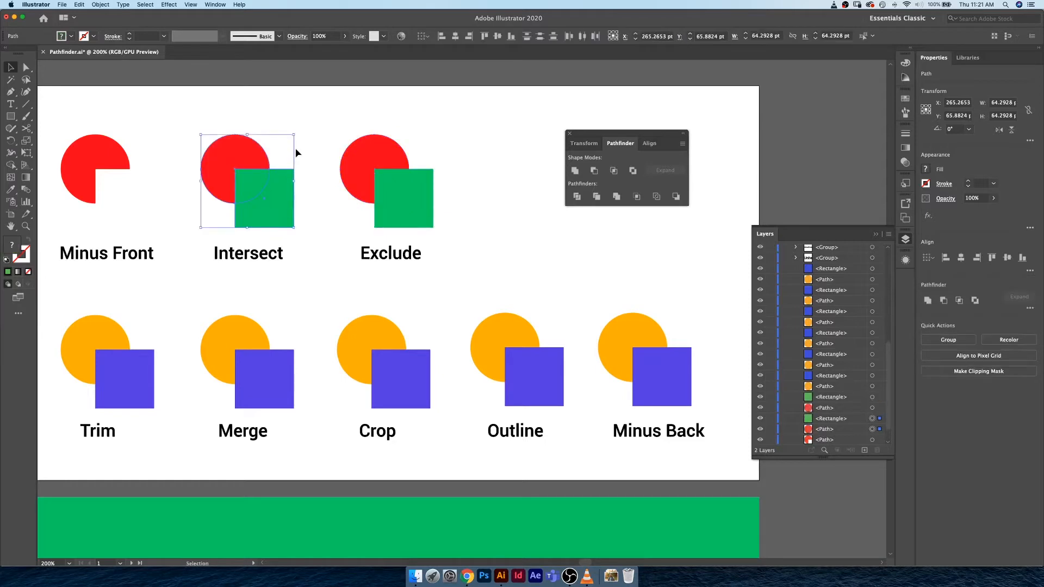
left_click(317, 147)
left_click_drag(247, 134, 362, 210)
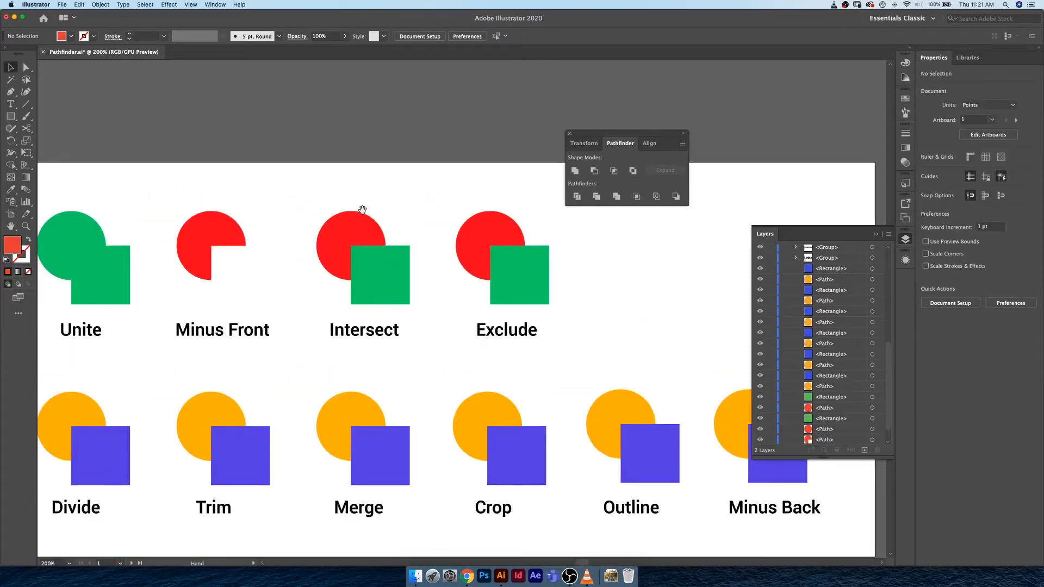
left_click_drag(338, 142, 361, 226)
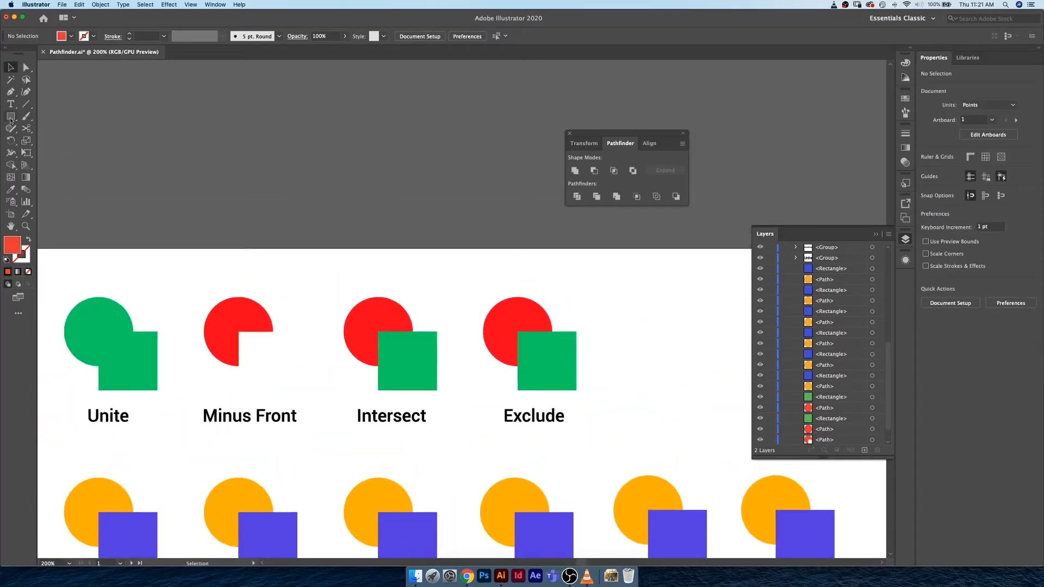
Draw a red circle about 67 pt wide above the artboard and duplicate it sideways so the two overlap by half
left_click_drag(11, 119, 66, 140)
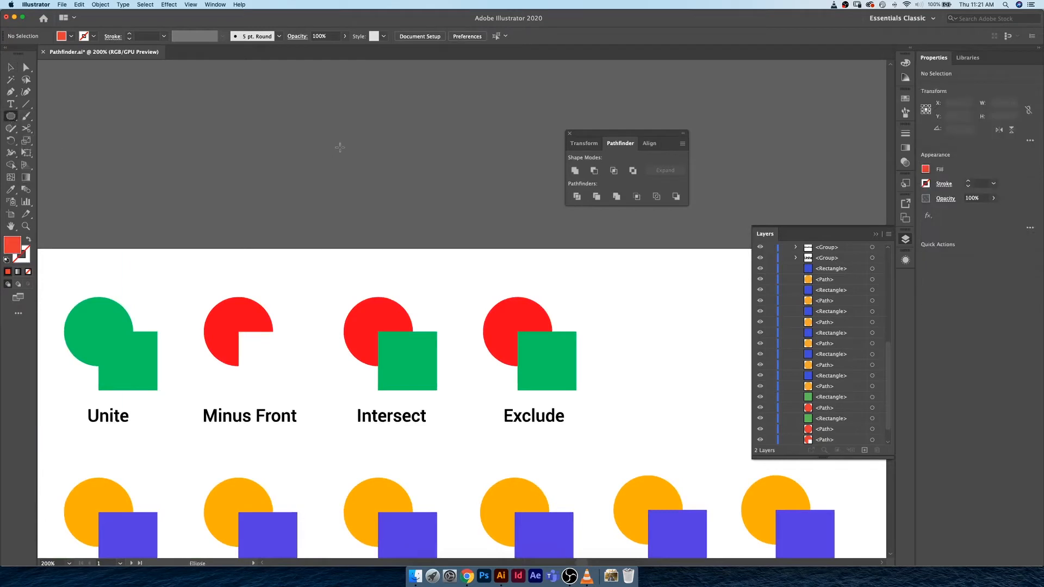
left_click_drag(313, 121, 411, 217)
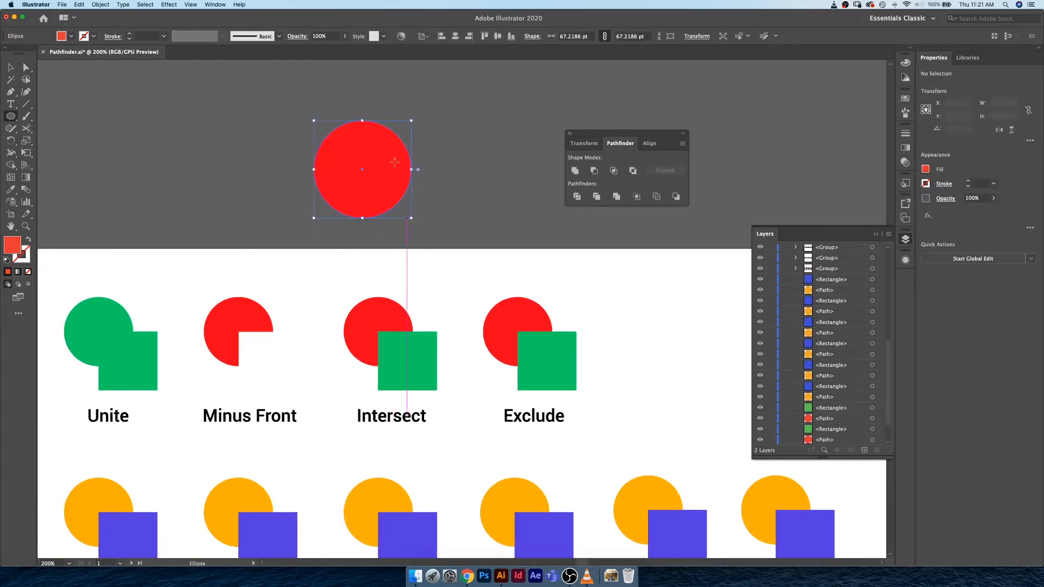
key("v")
left_click_drag(389, 165, 438, 164)
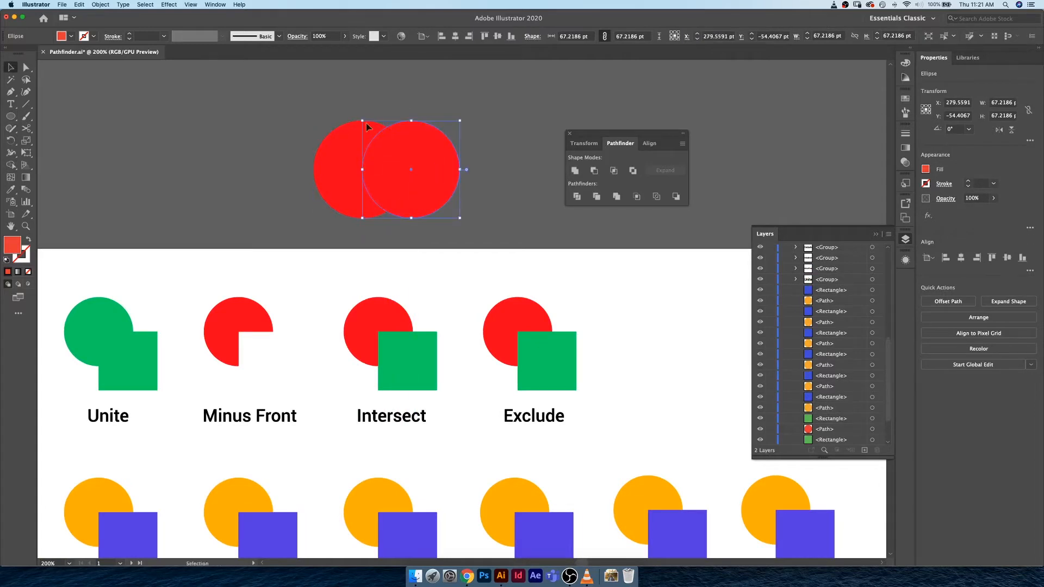
Intersect the two overlapping red circles into a leaf shape and clear the selection
left_click_drag(426, 98, 342, 227)
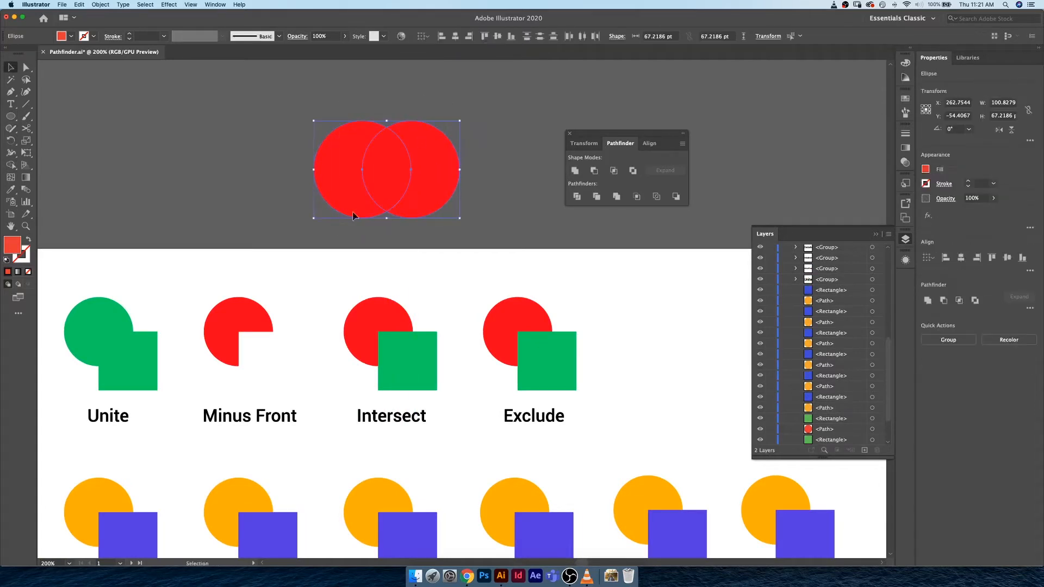
left_click(614, 171)
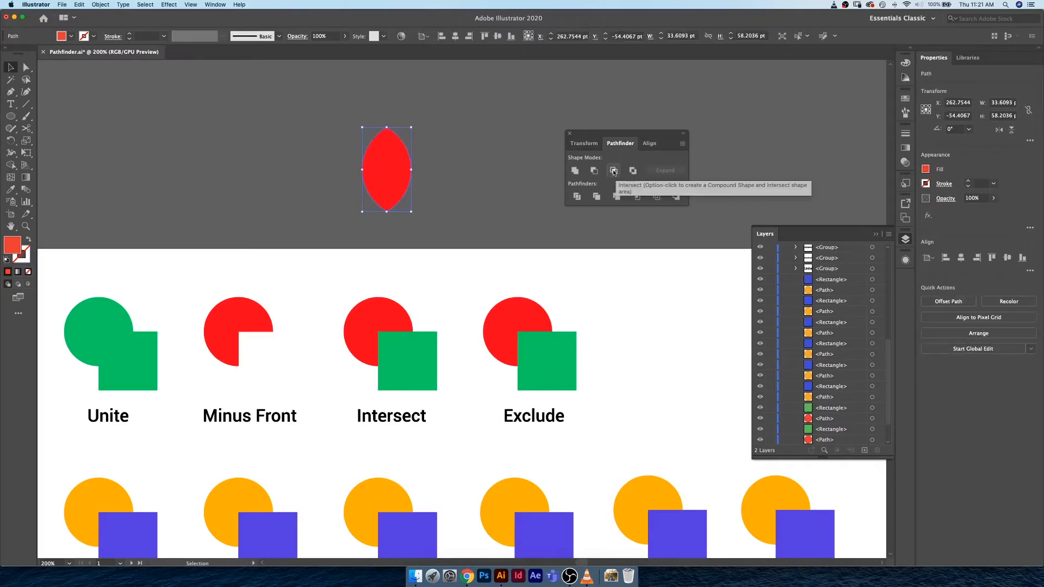
left_click(482, 175)
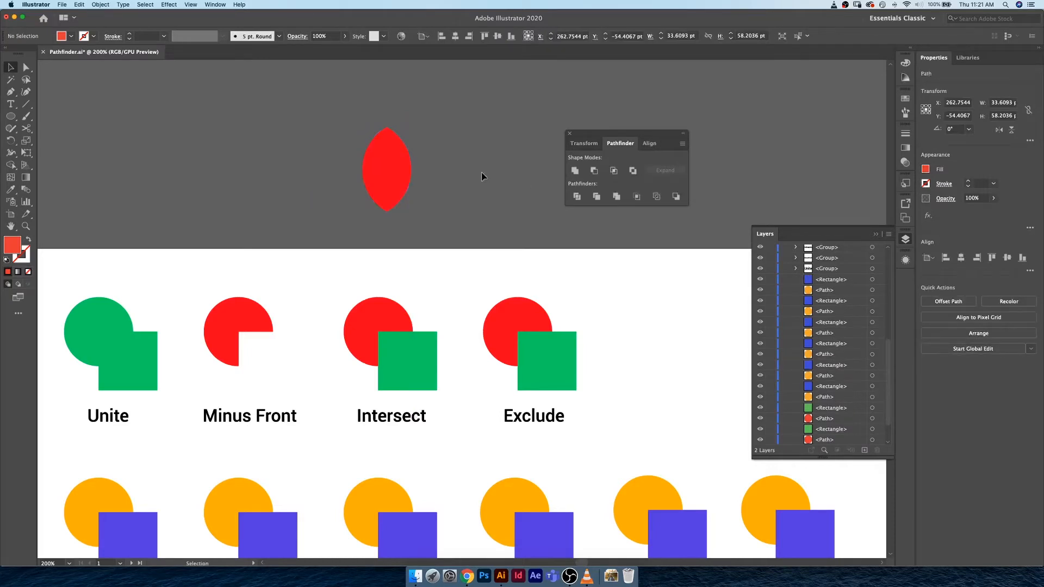
Recolor the red leaf shape with the green sampled from the Unite shape, then deselect it
left_click(383, 141)
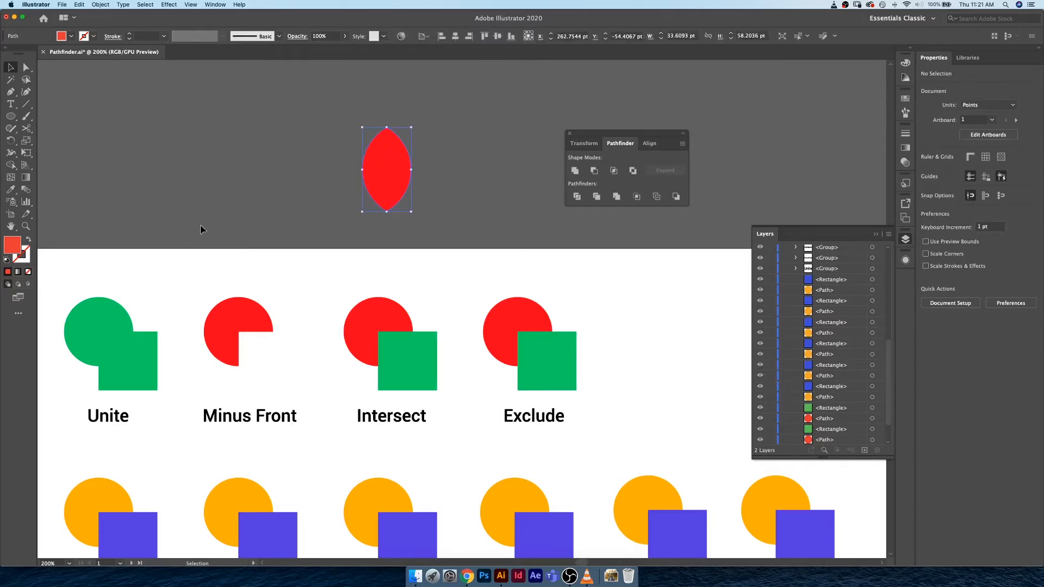
key("i")
left_click(96, 320)
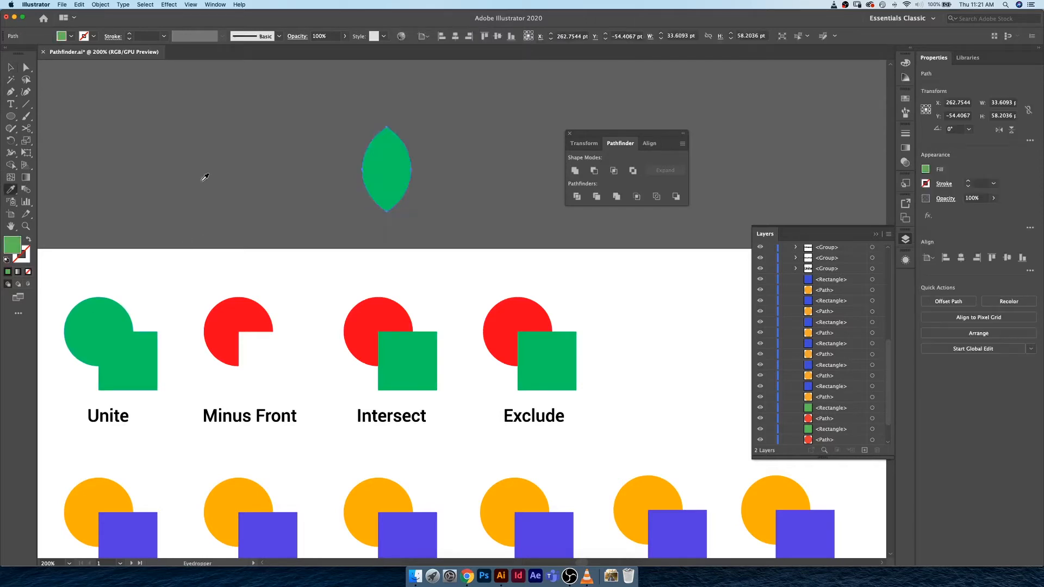
key("v")
left_click(235, 163)
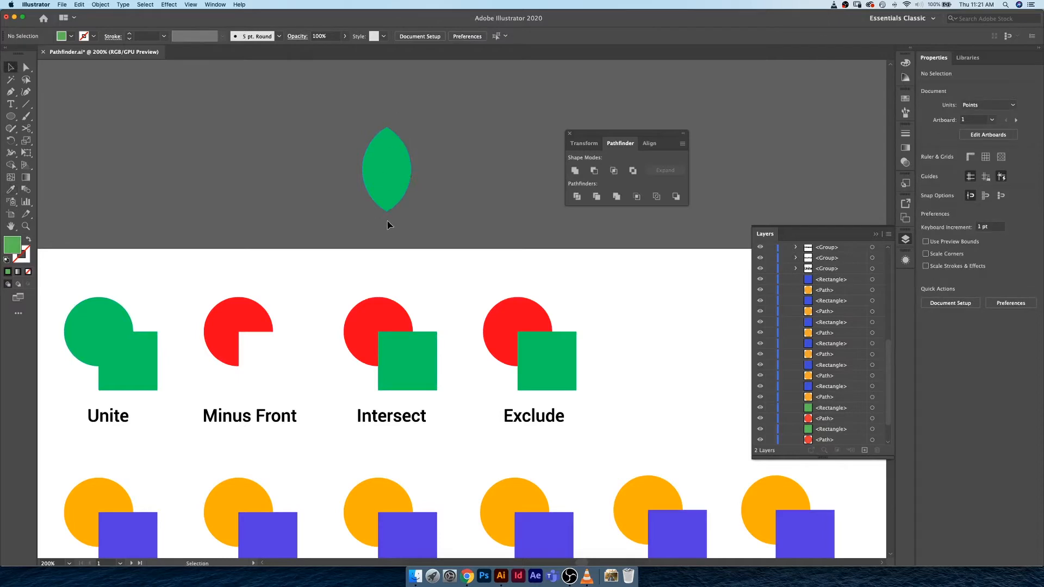
Draw a narrow green ellipse about 21 by 65 pt beside the leaf and convert its top anchor to a sharp corner
left_click(16, 119)
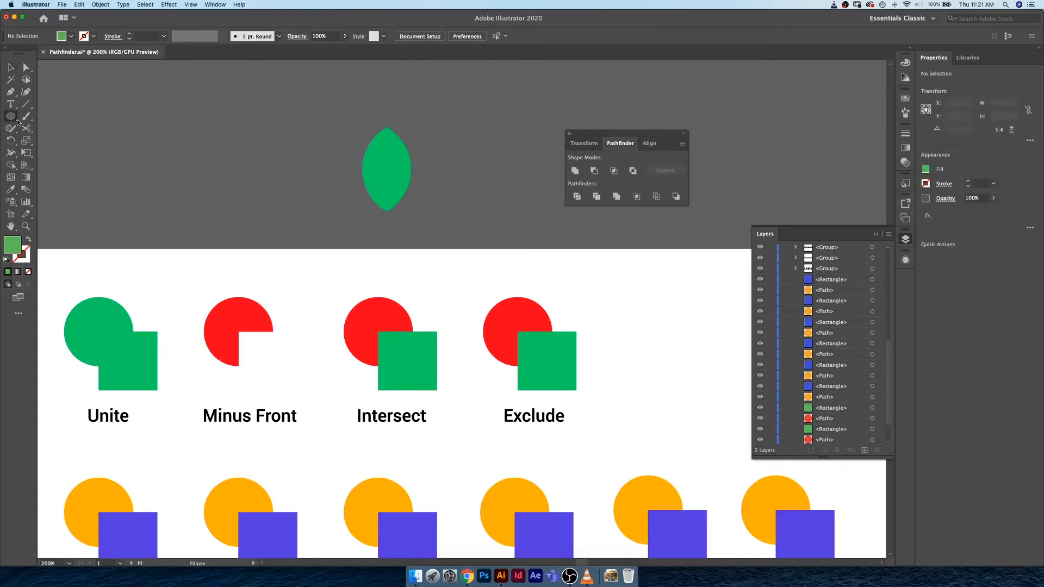
left_click_drag(262, 122, 293, 218)
left_click_drag(295, 215, 294, 216)
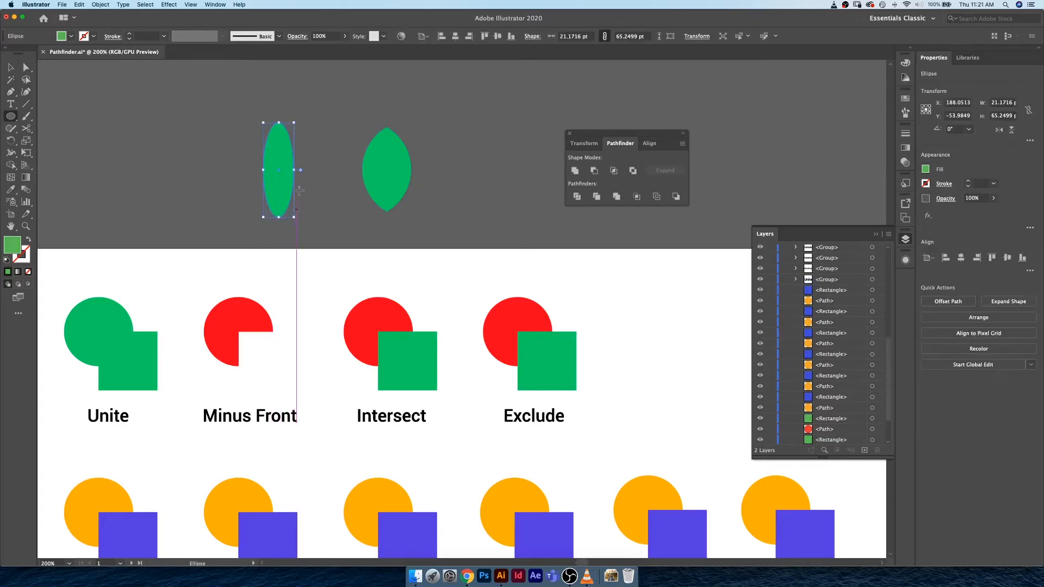
key("a")
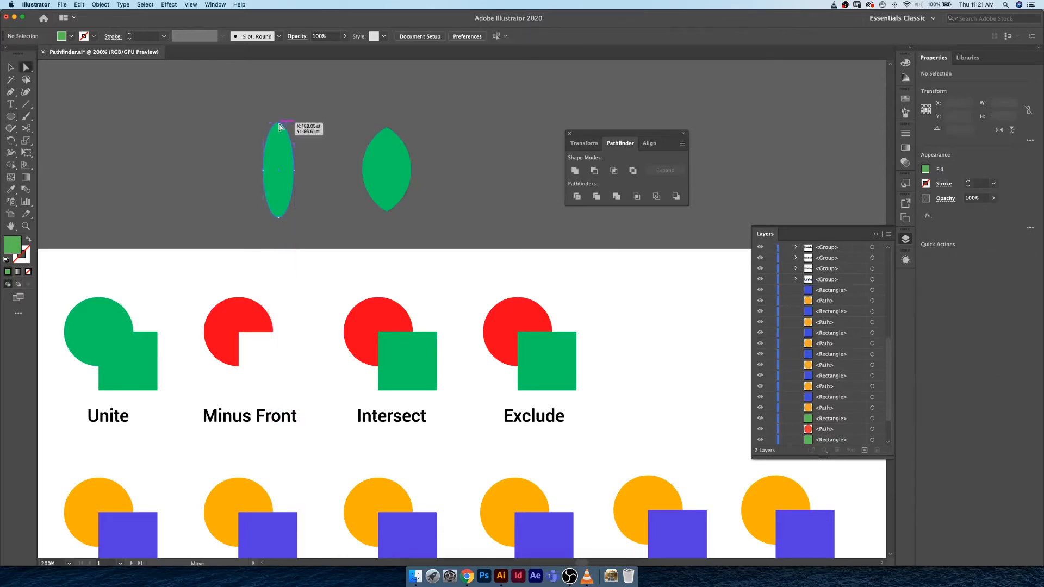
left_click(284, 125)
mouse_move(292, 126)
left_mouse_down()
mouse_move(303, 130)
mouse_move(277, 123)
left_mouse_up()
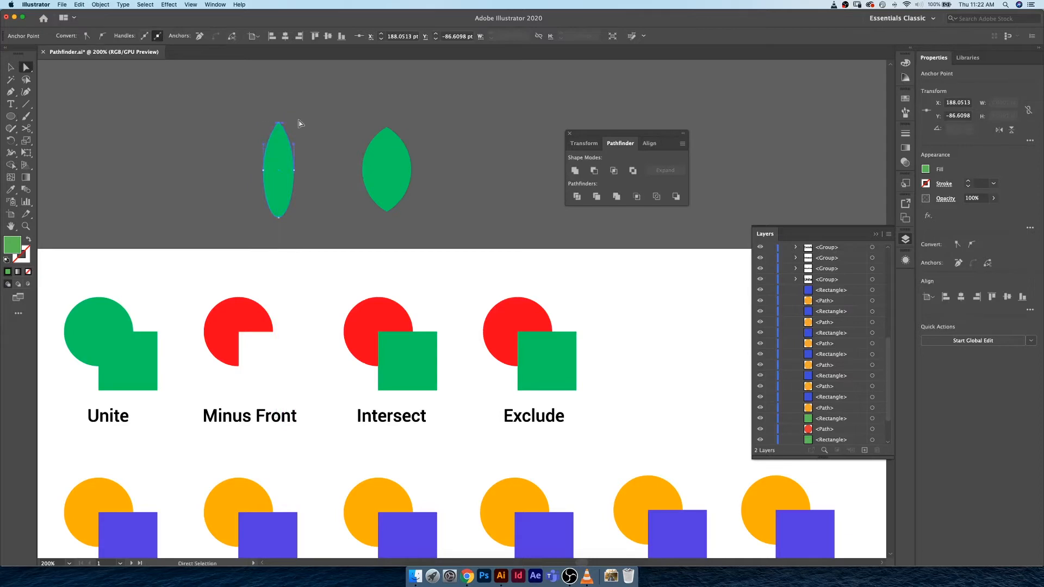
left_click(311, 119)
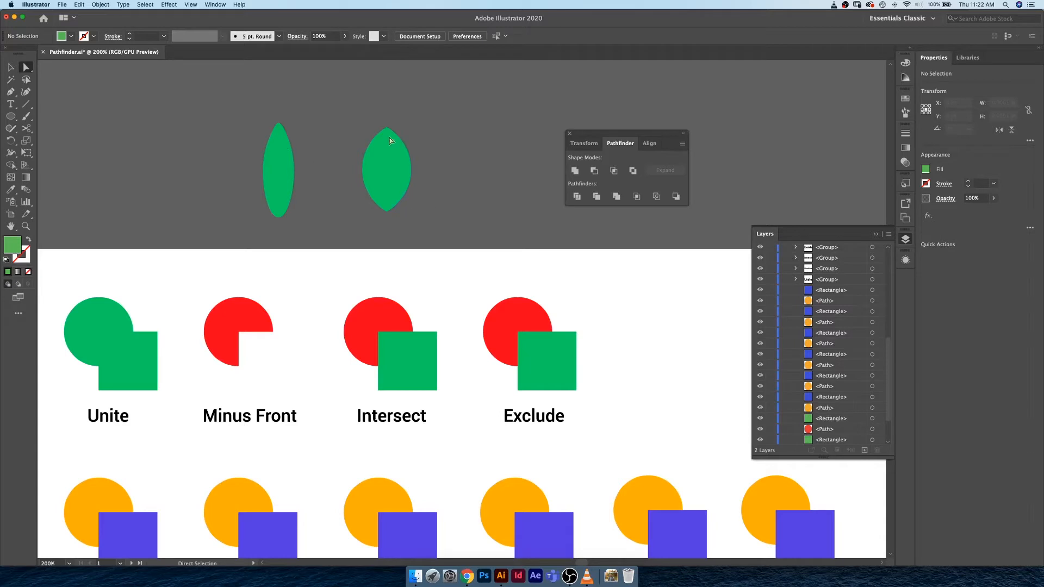
Delete the narrow green ellipse beside the leaf
key("v")
left_click(275, 168)
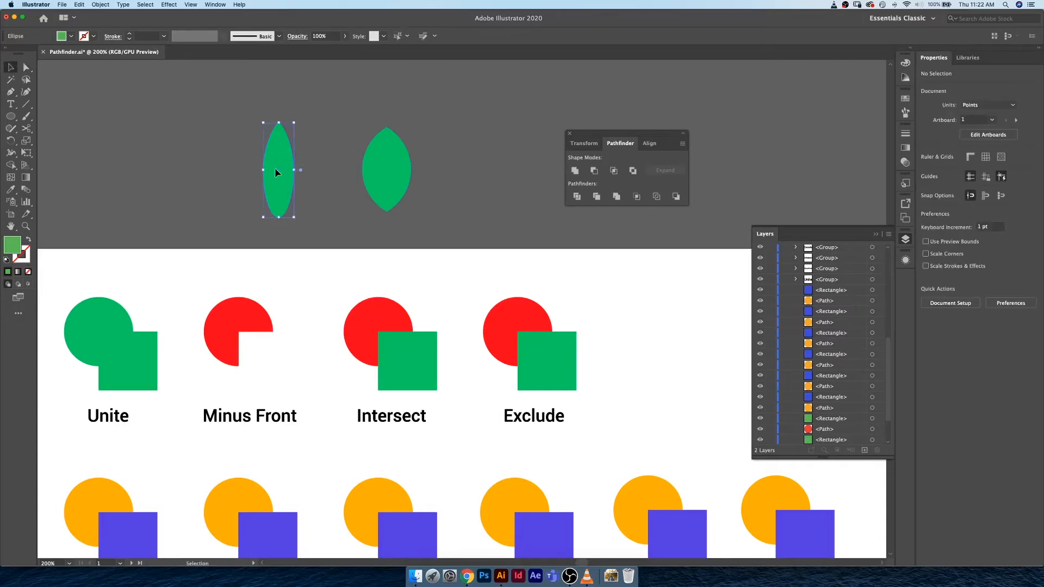
key("Delete")
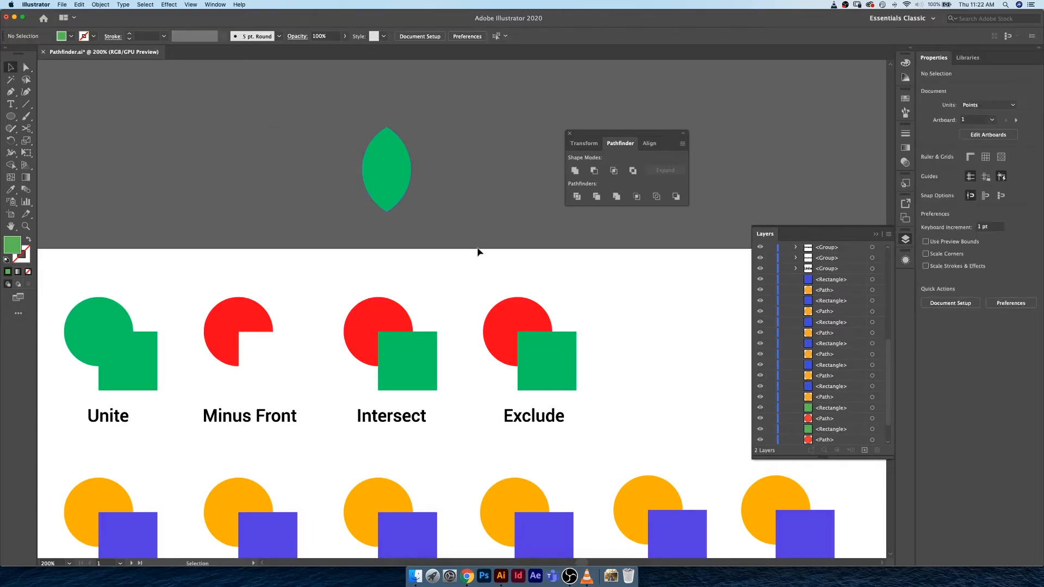
Apply Divide to the orange circle and blue square above the Divide label, then deselect
scroll(477, 252, "down", 3)
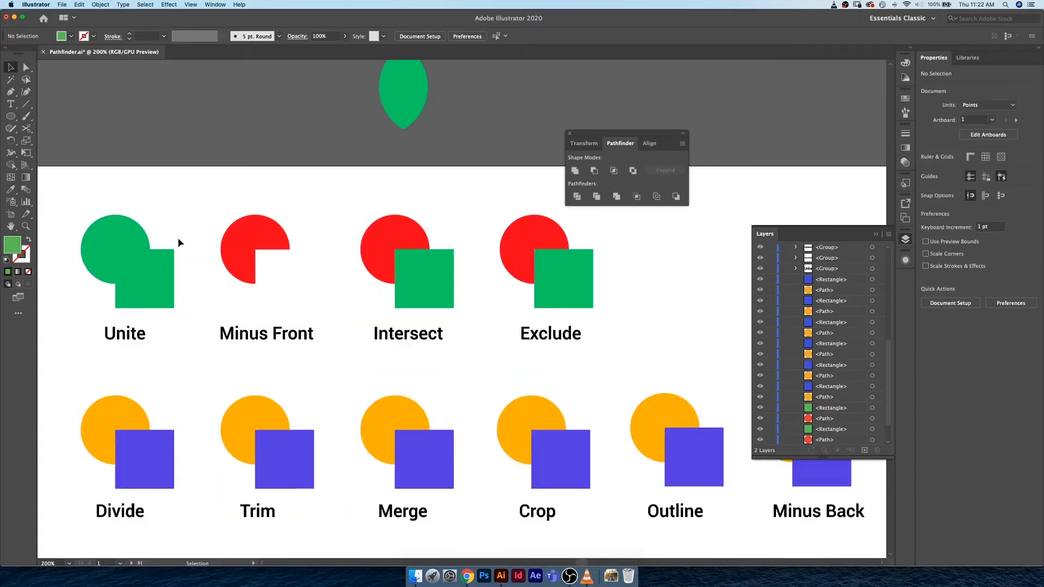
scroll(180, 242, "down", 5)
scroll(180, 242, "left", 5)
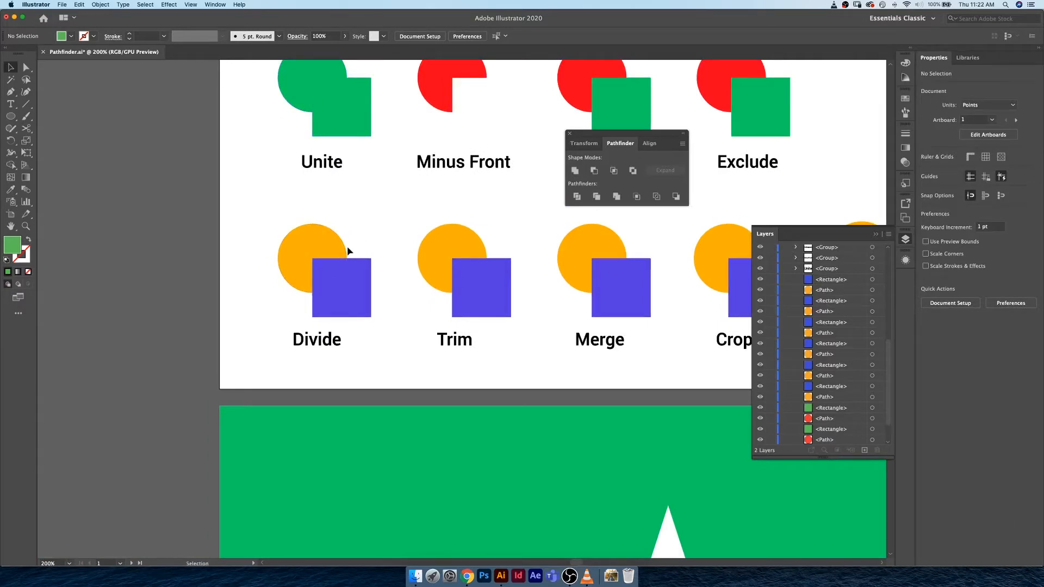
left_click(321, 249)
left_click(357, 292, "shift")
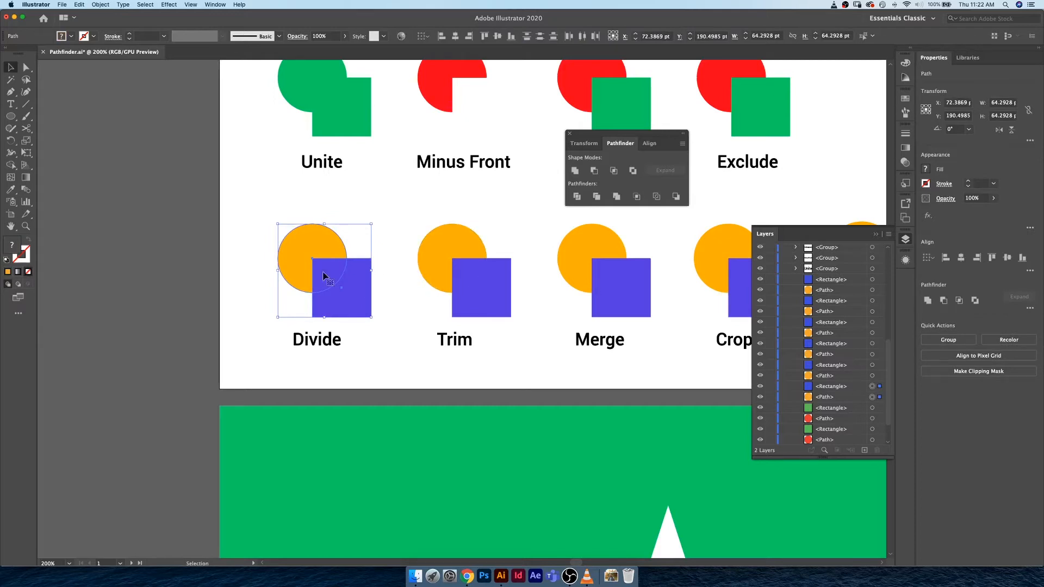
left_click(578, 197)
left_click(408, 240)
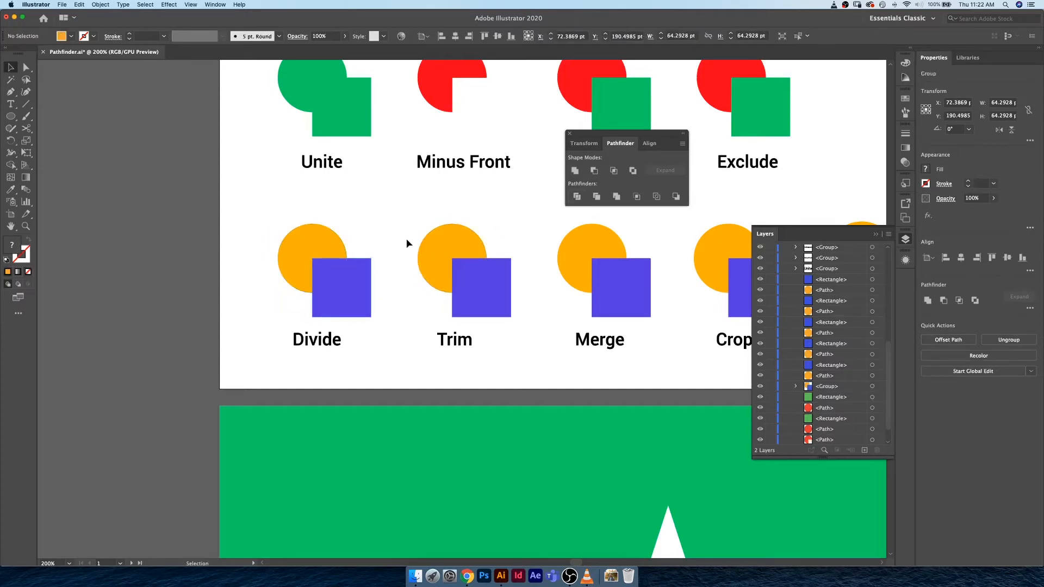
Separate the divided pieces by moving the orange part up and left and the larger blue part down and right
key("a")
left_click(310, 249)
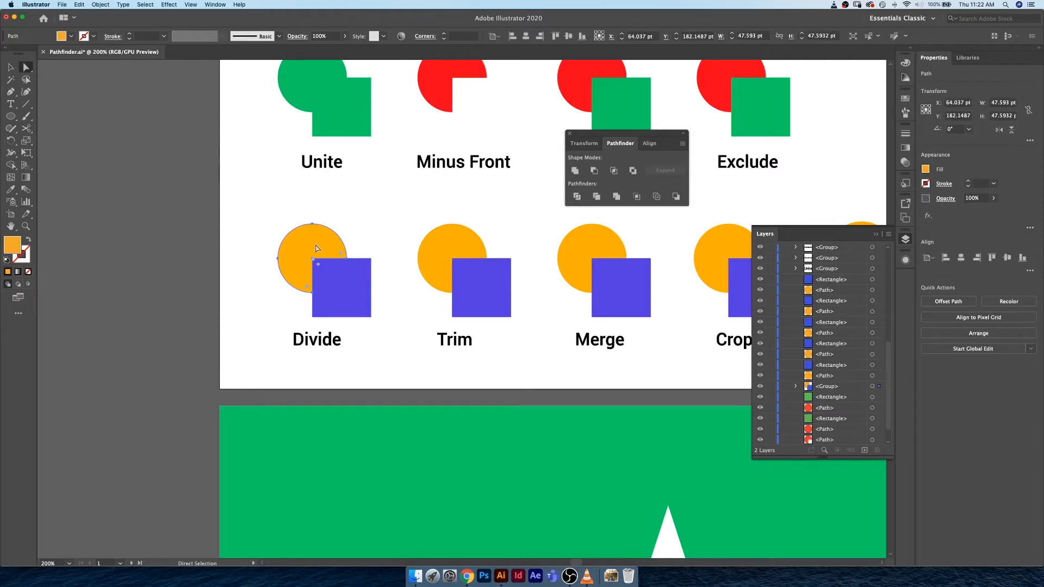
left_click_drag(310, 249, 292, 222)
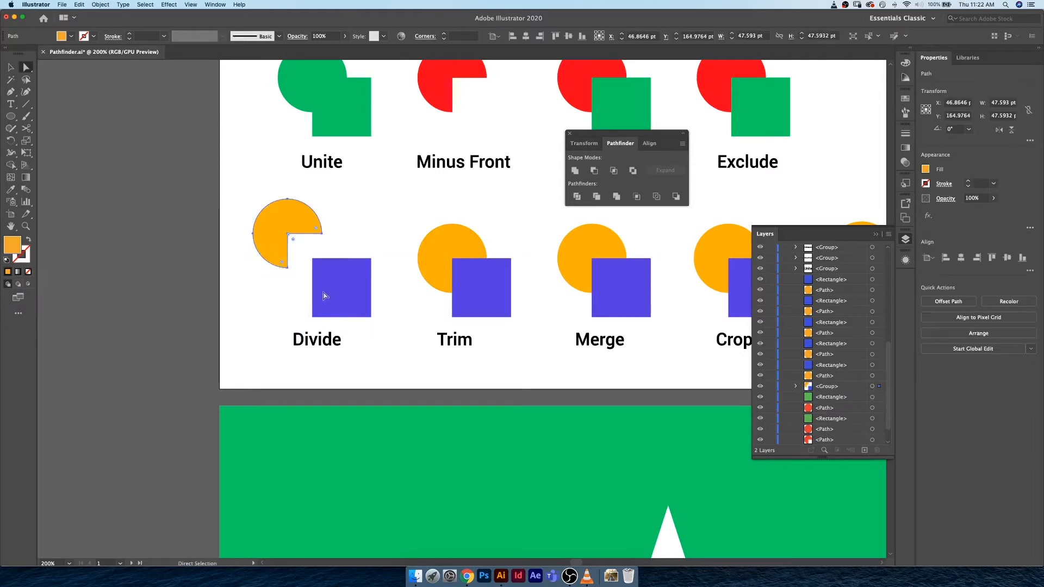
left_click_drag(355, 301, 379, 324)
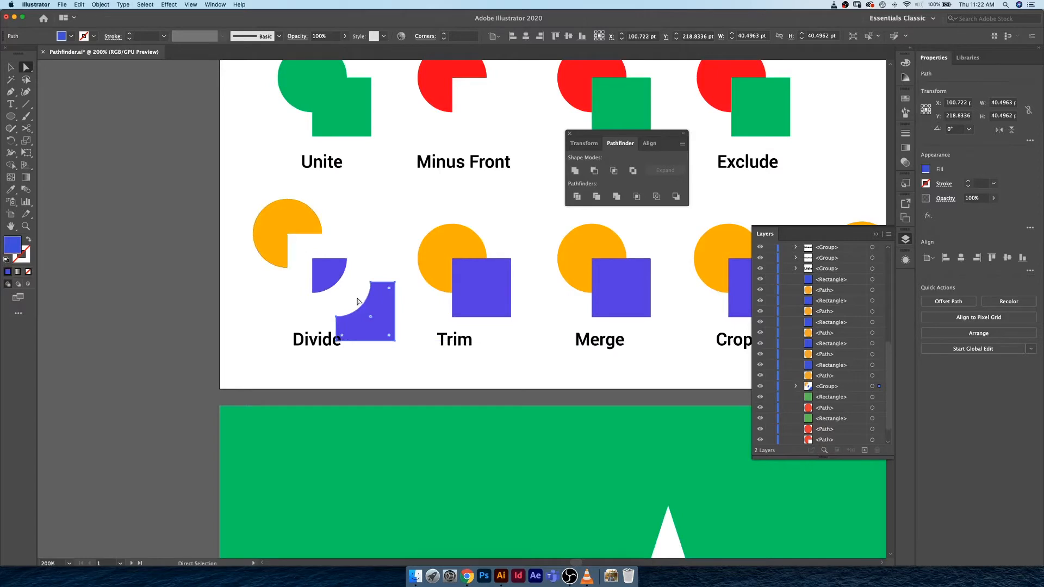
Undo the moves of the divided pieces and check their edges in outline view before returning to preview
key("super+z")
key("super+z")
key("super+z")
key("super+z")
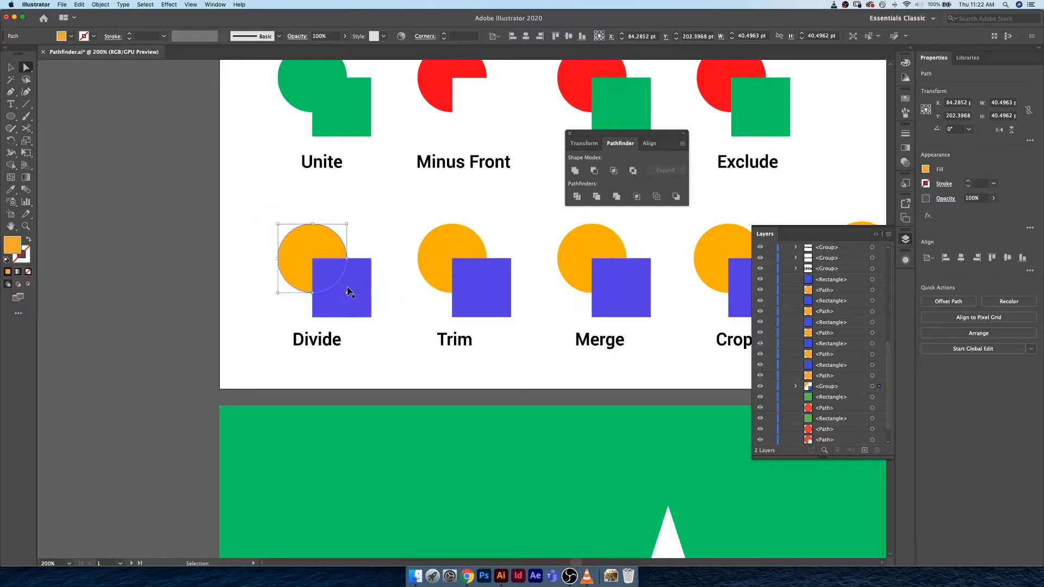
key("super+y")
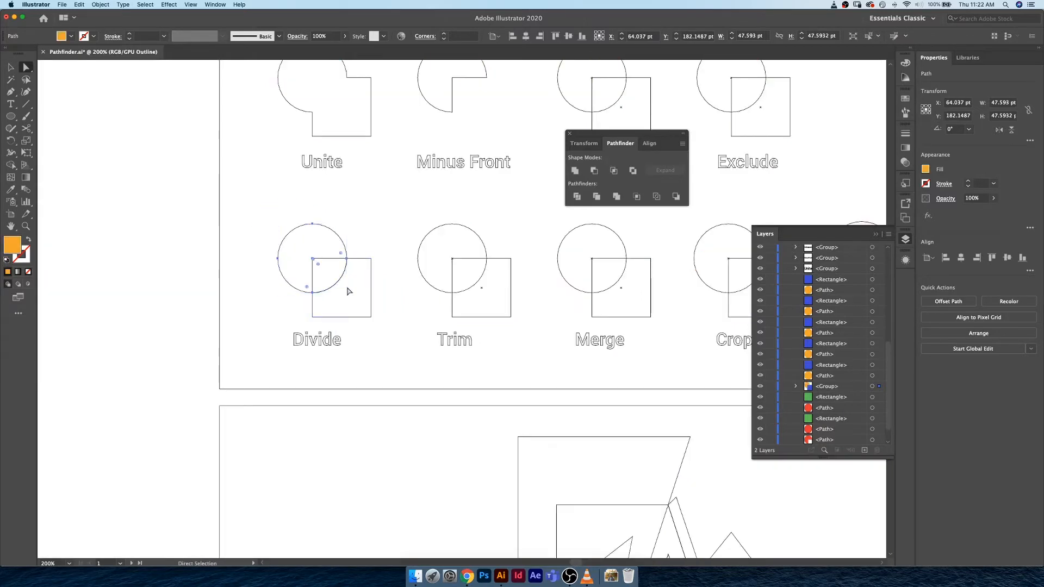
key("super+y")
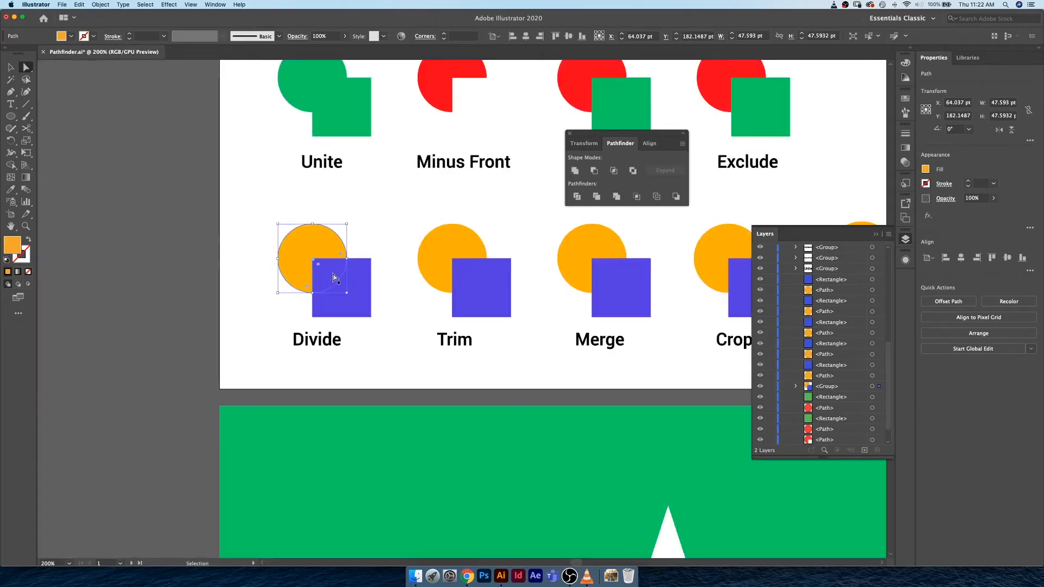
Move the orange and larger blue pieces slightly away from the overlap piece again, and undo both moves
left_click(368, 240)
left_click_drag(275, 233, 262, 221)
left_click_drag(360, 301, 374, 314)
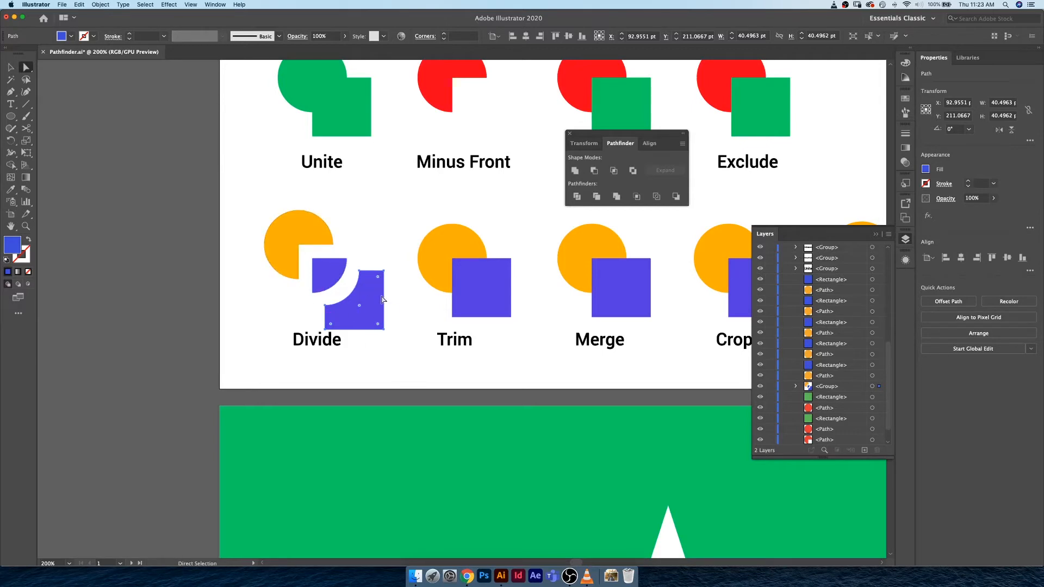
key("super+z")
key("super+z")
key("super+z")
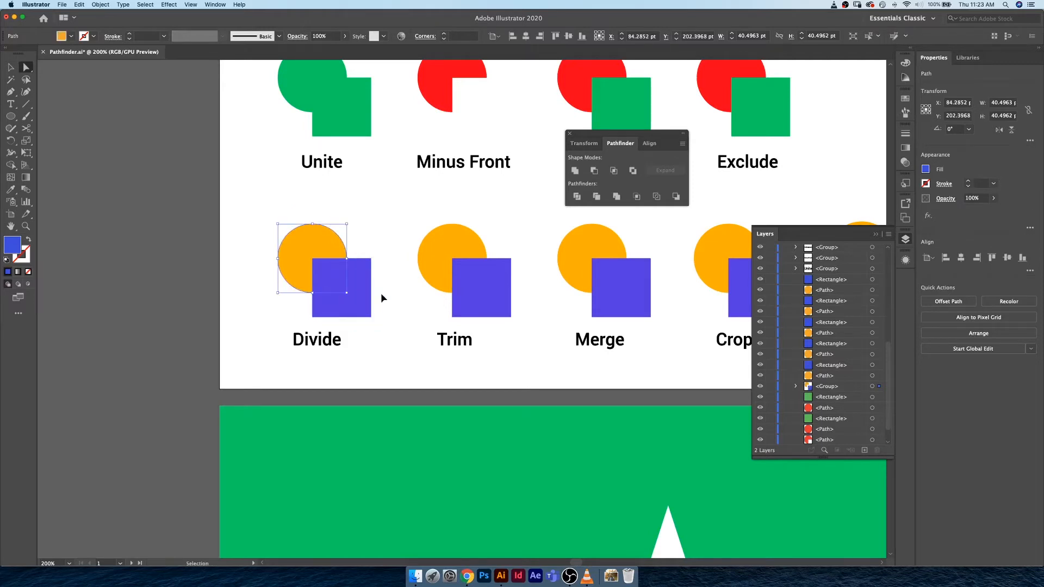
Ungroup the divided circle and square pieces above the Divide label and clear the selection
key("v")
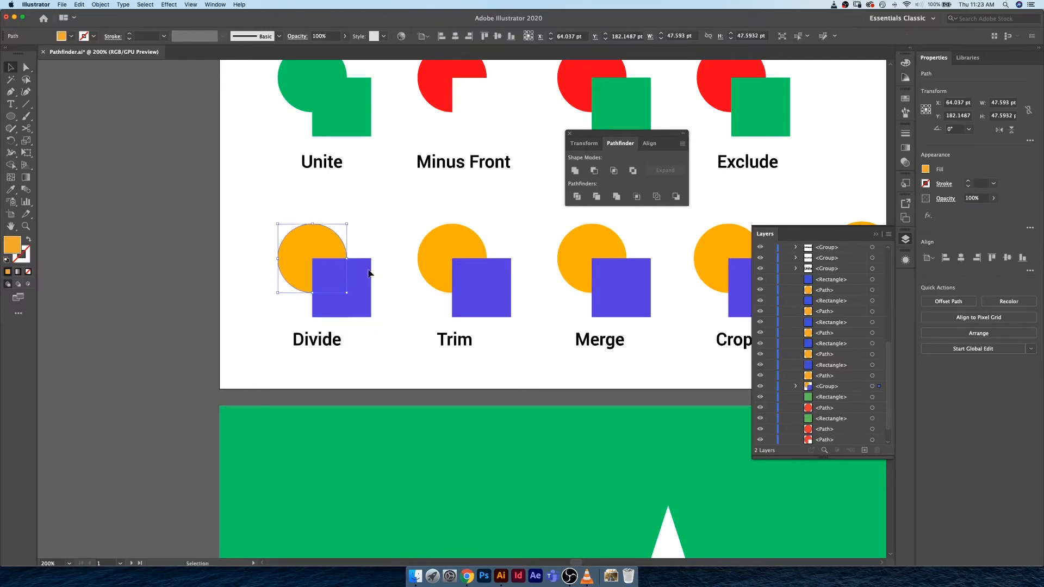
left_click(361, 278)
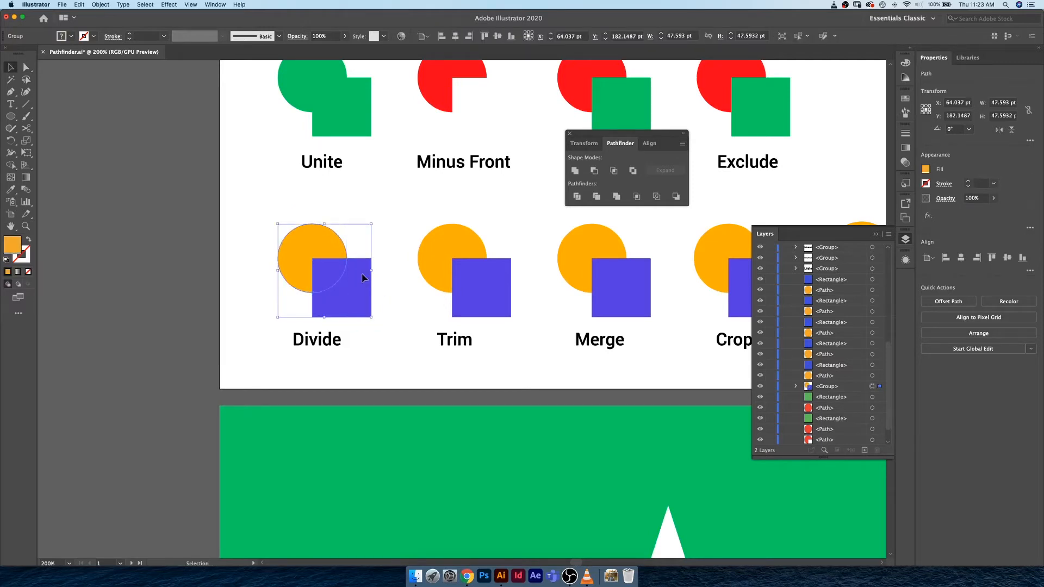
right_click(330, 267)
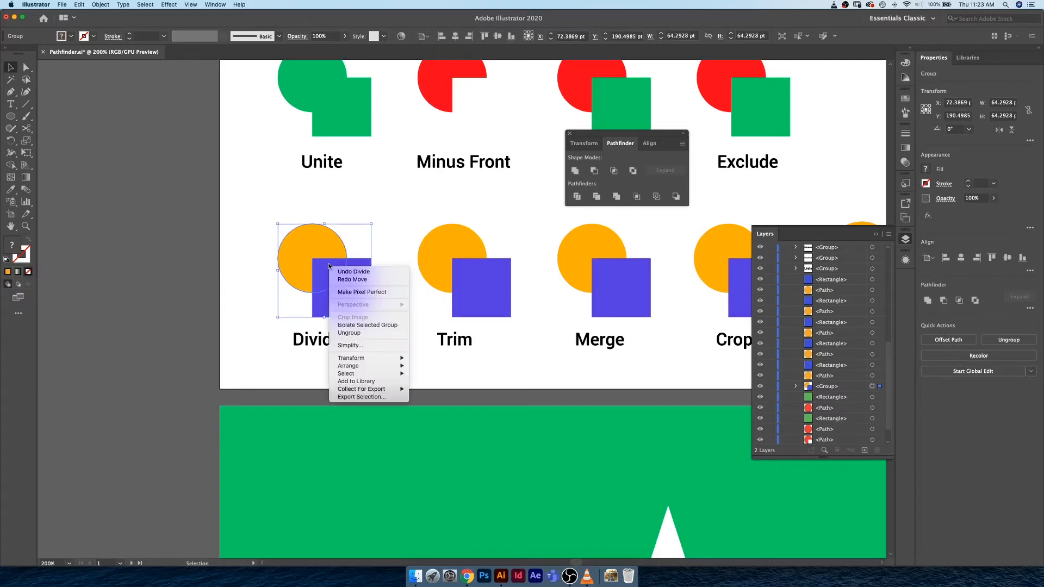
left_click(373, 332)
left_click(378, 216)
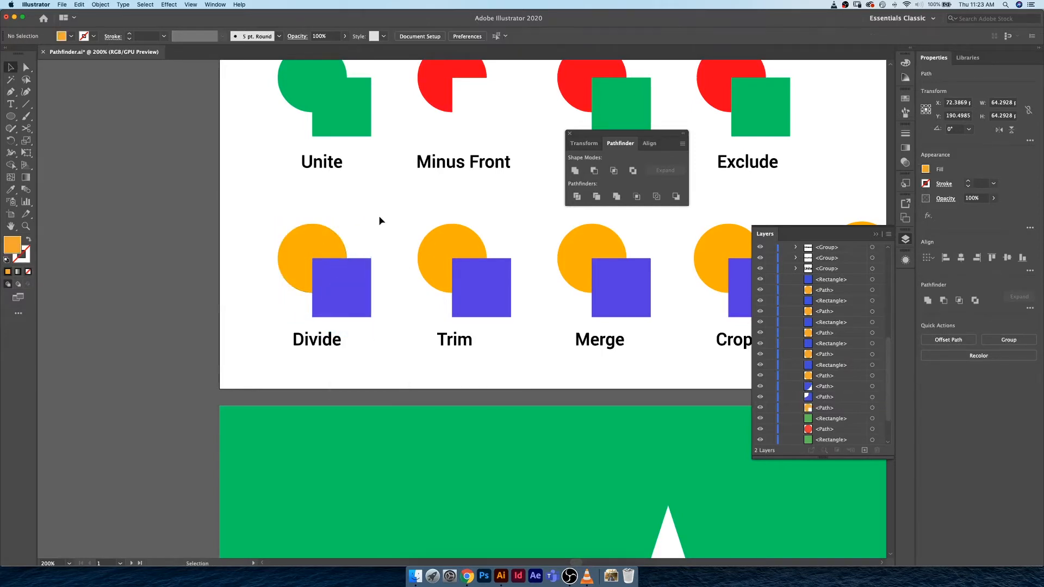
Move the ungrouped orange piece up and left, and try moving the larger blue piece down and right
left_click_drag(315, 240, 294, 219)
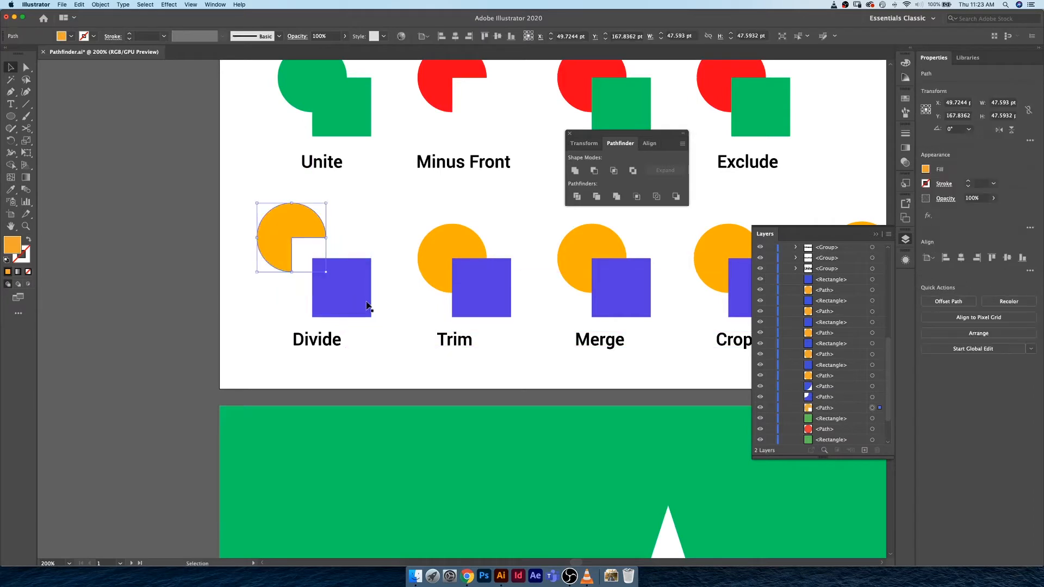
left_click_drag(374, 308, 391, 327)
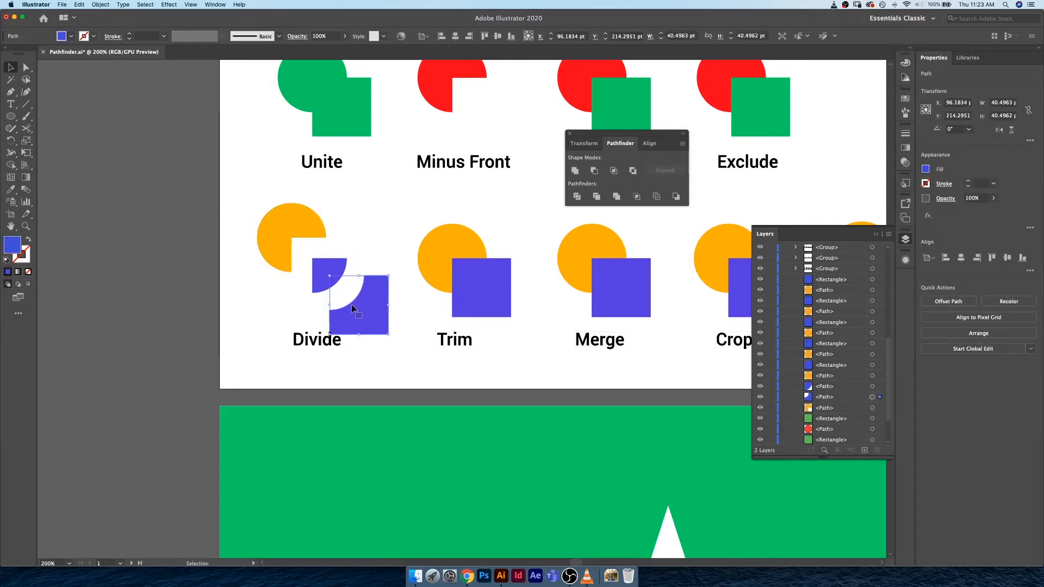
key("super+z")
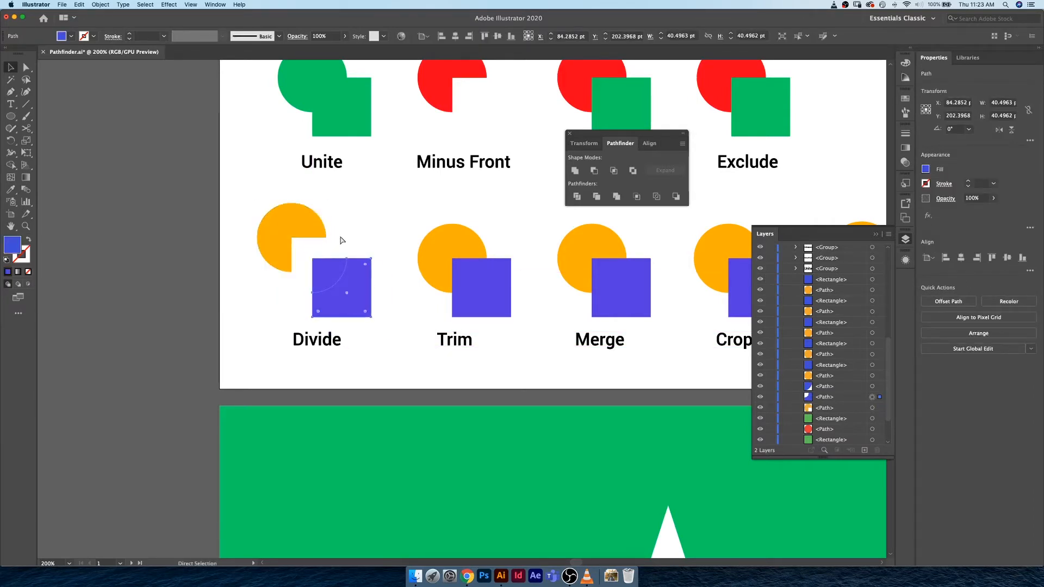
Undo the move of the orange piece above the Divide label and clear the selection
key("super+z")
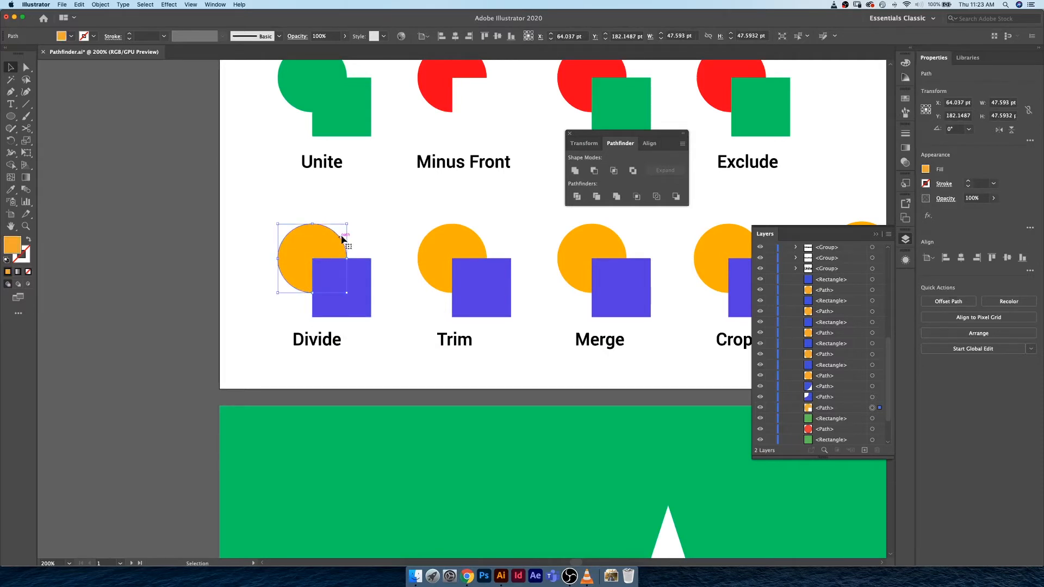
left_click(380, 231)
Apply the Trim pathfinder to the orange circle and blue square above the Trim label
left_click_drag(455, 235, 386, 230)
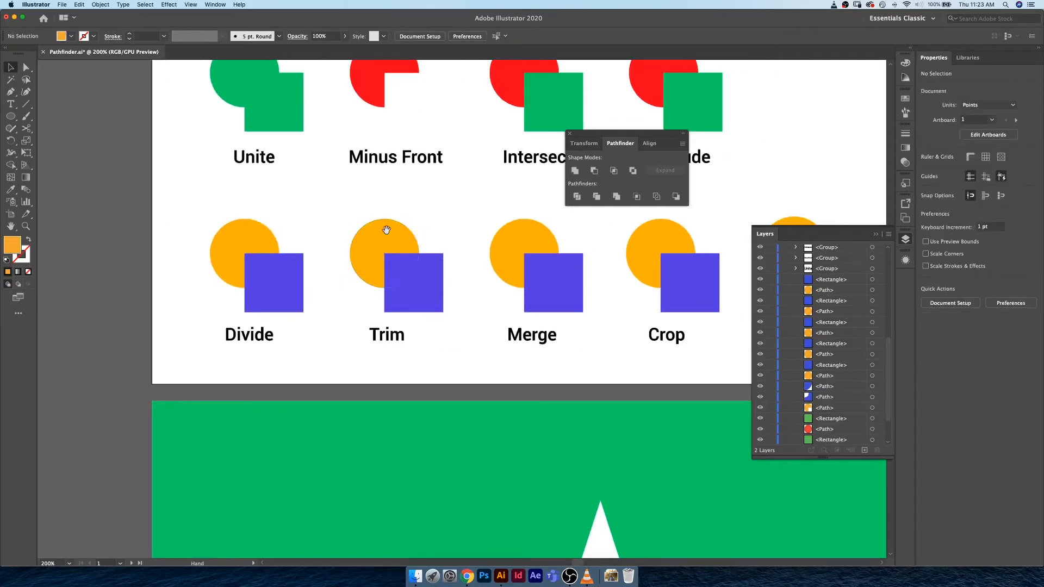
left_click(384, 232)
left_click(426, 292, "shift")
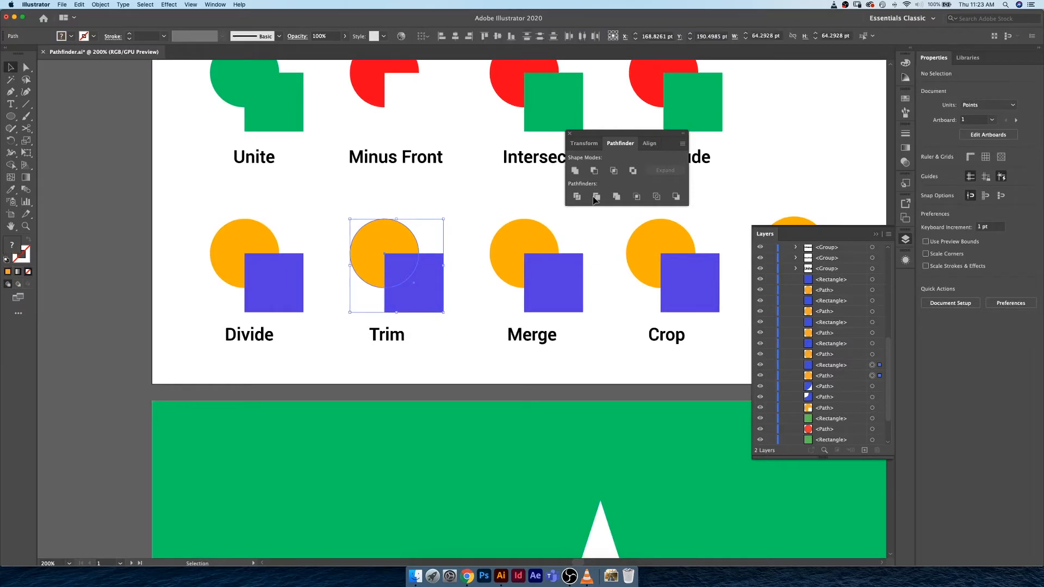
left_click(596, 197)
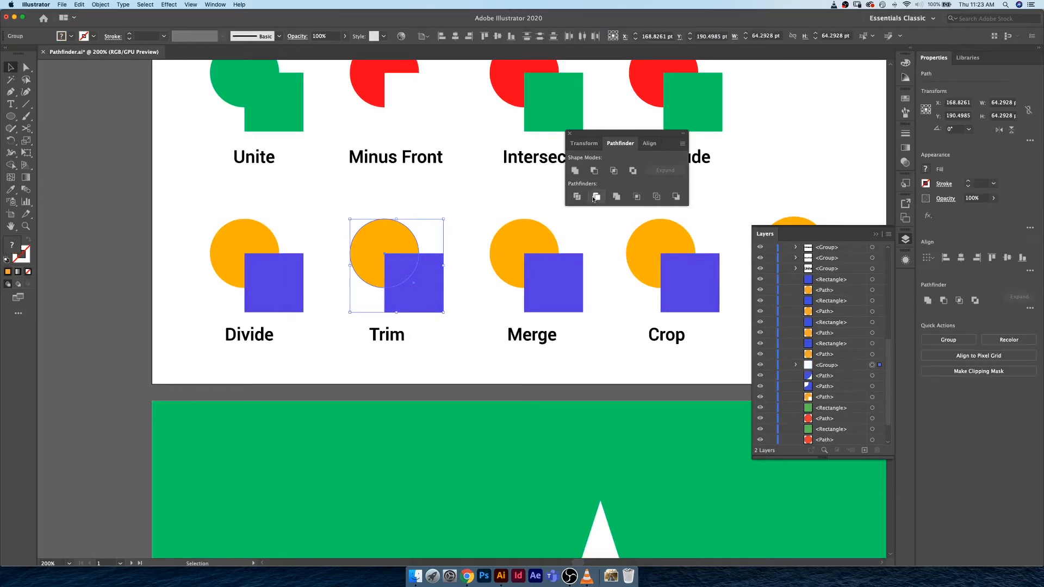
Switch to outline view and examine the edges of the trimmed circle and square
left_click(461, 268)
key("super+y")
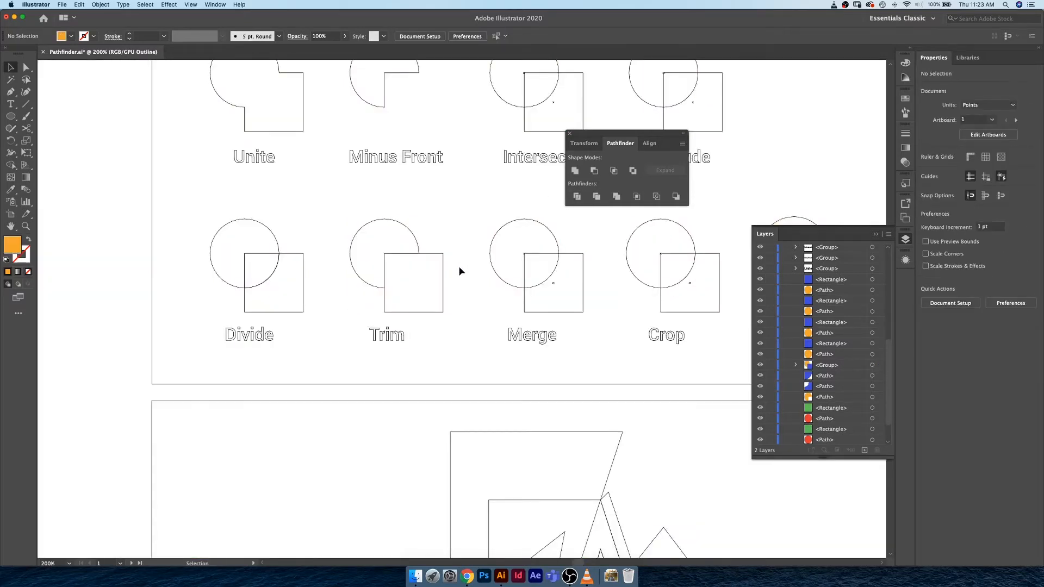
left_click_drag(371, 234, 370, 236)
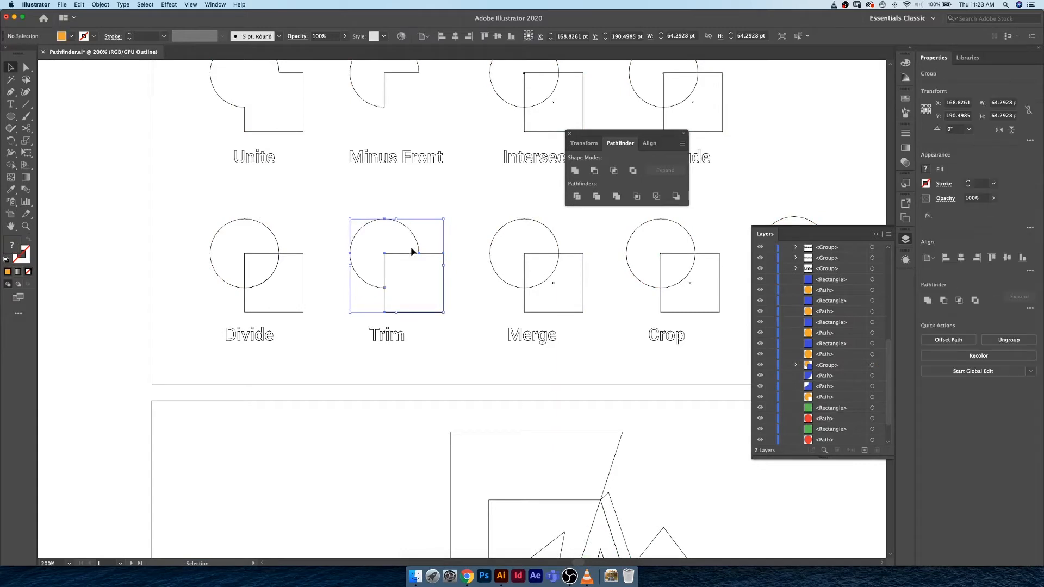
left_click(415, 251)
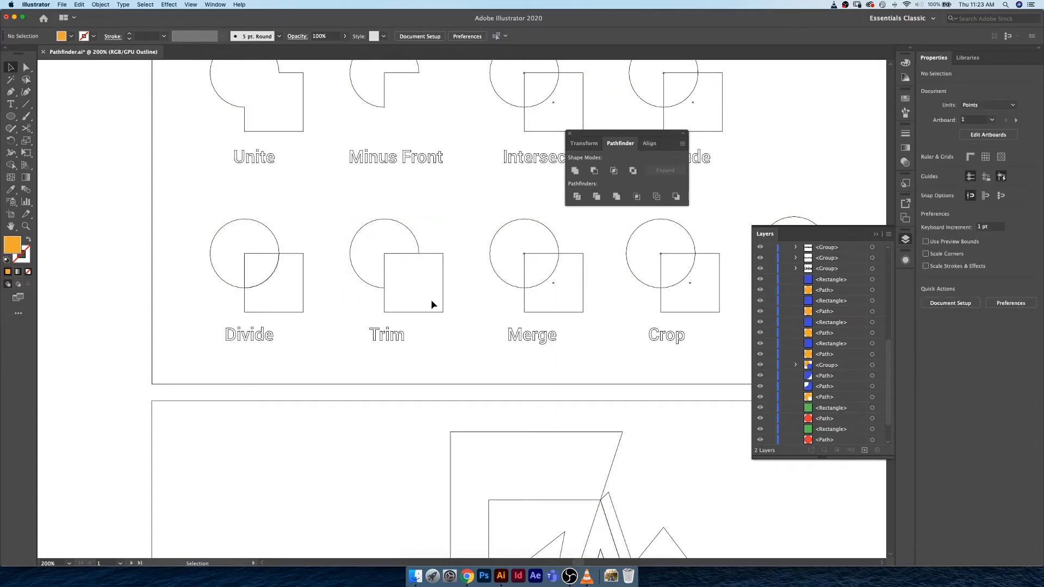
Ungroup the trimmed circle and square, clear the selection and return to preview
left_click(376, 288)
right_click(374, 289)
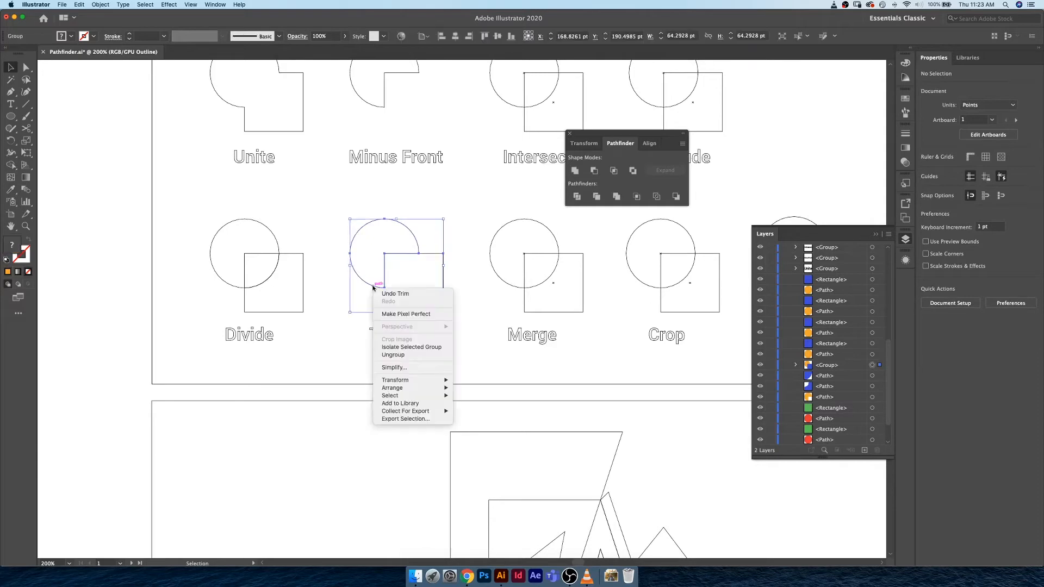
left_click(409, 354)
left_click(461, 309)
key("super+y")
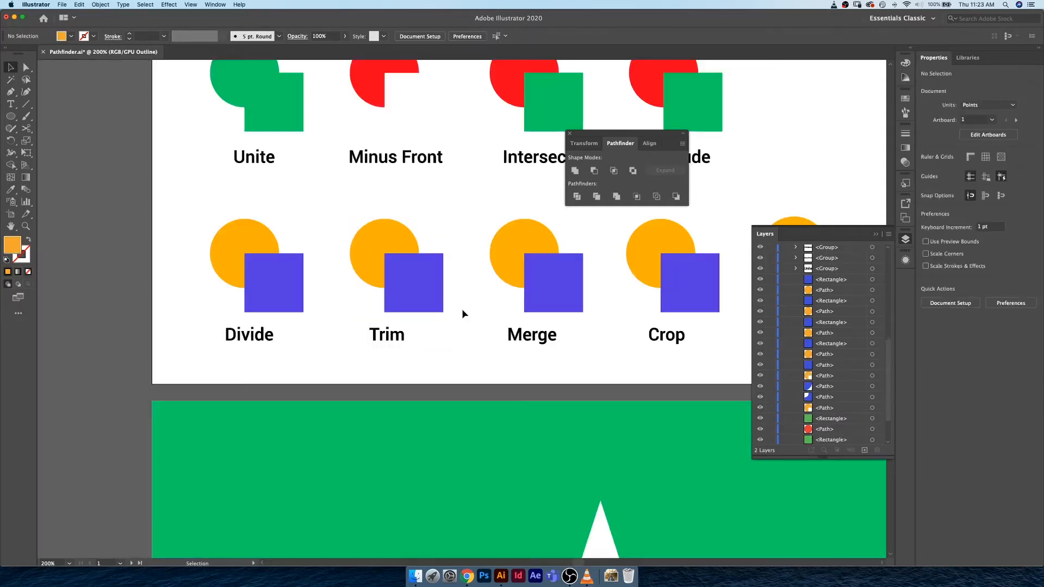
Move the trimmed orange piece up and left away from the blue square, and undo the move
left_click_drag(387, 236, 370, 220)
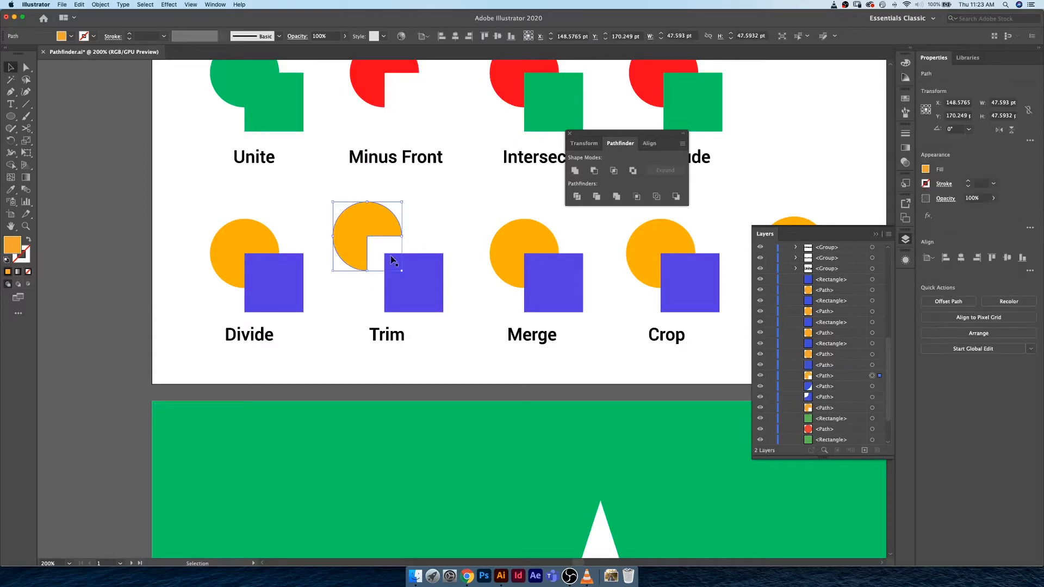
left_click(371, 243)
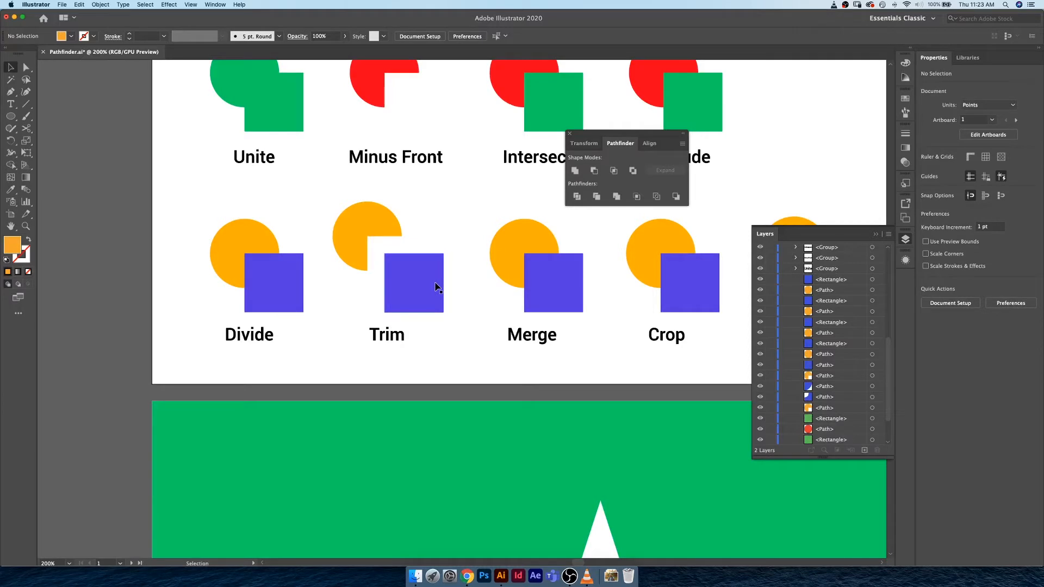
key("super+z")
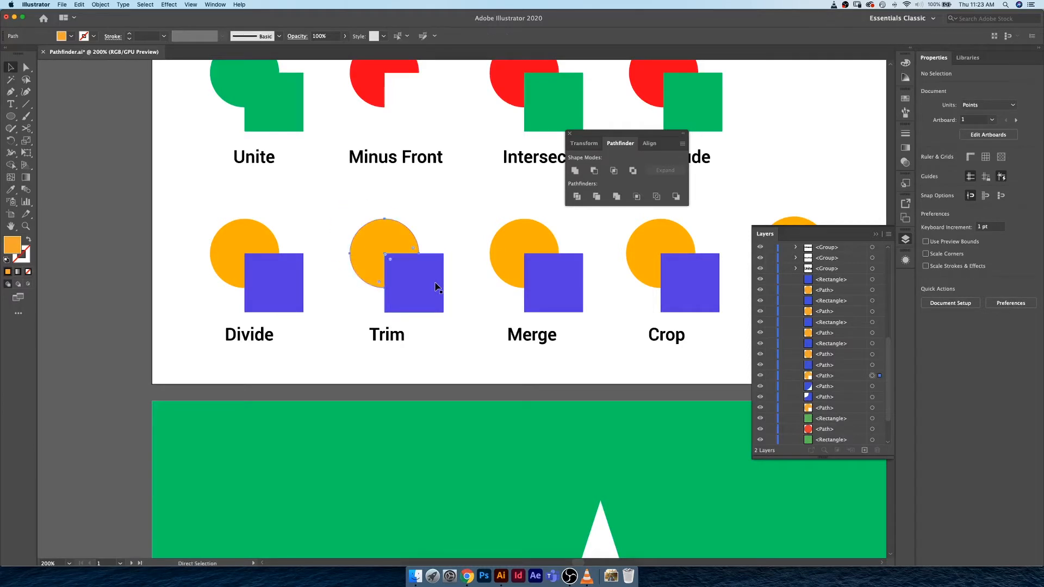
left_click(492, 271)
Apply the Merge pathfinder to the circle and square above the Merge label, undo it and clear the selection
left_click(540, 248)
left_click(569, 291, "shift")
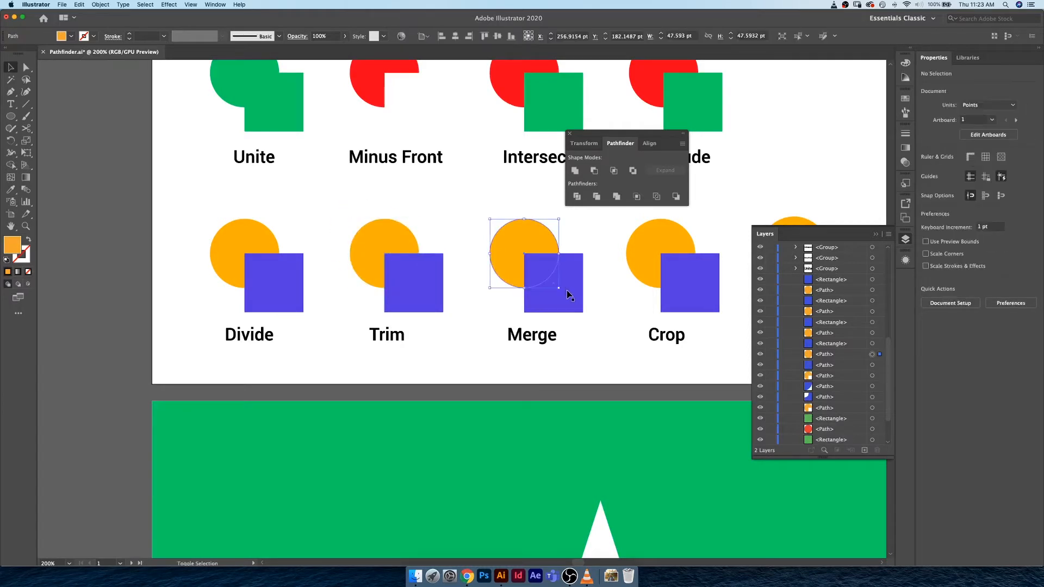
left_click(617, 197)
left_click(603, 249)
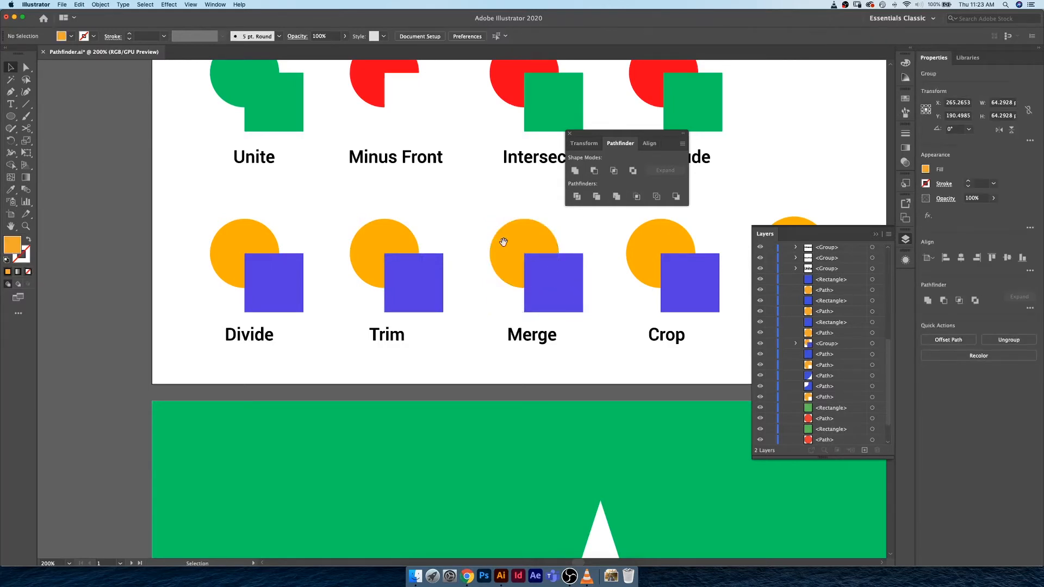
left_click_drag(604, 248, 491, 244)
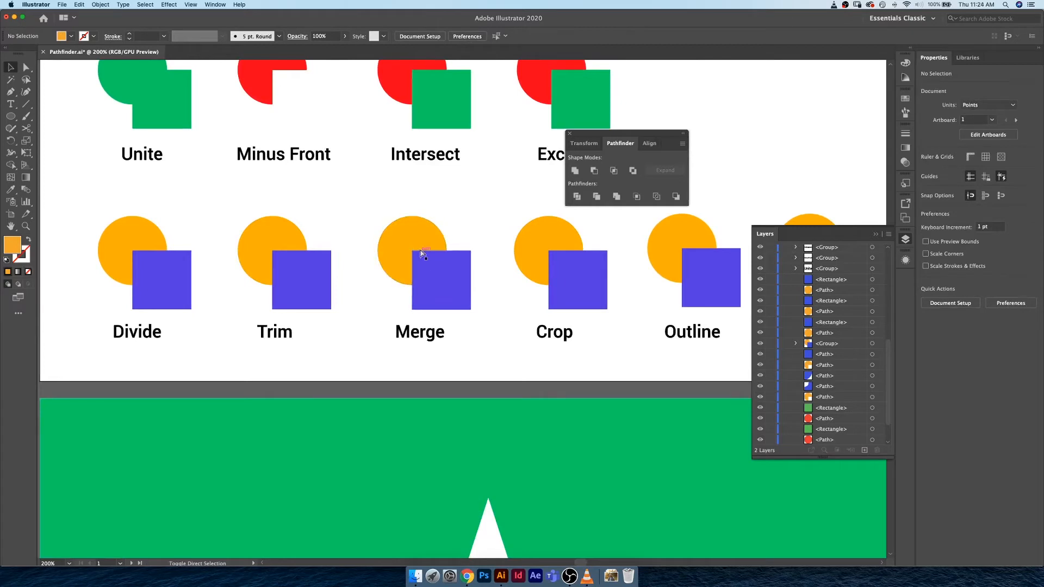
key("super+z")
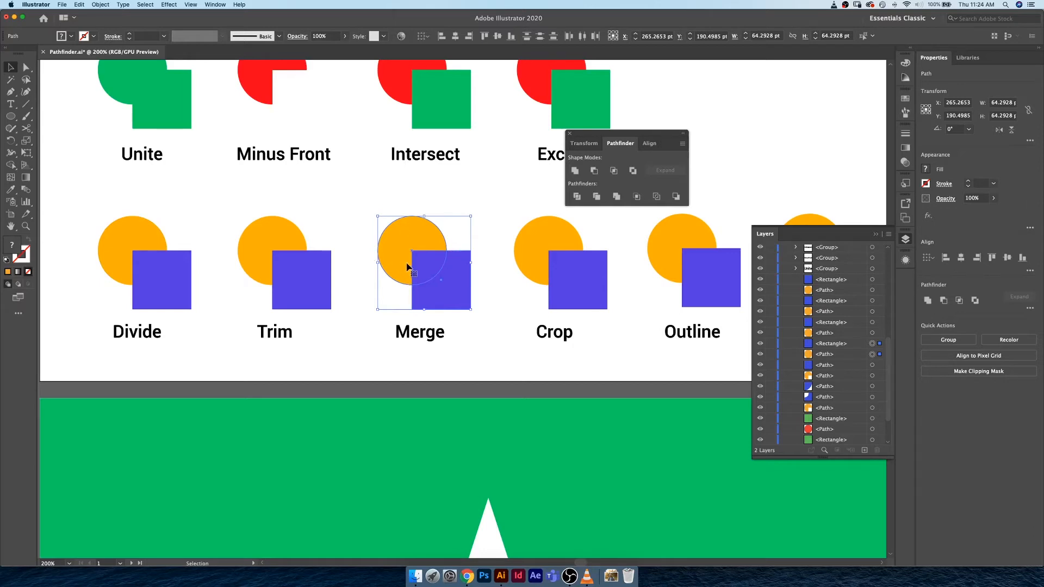
left_click(456, 237)
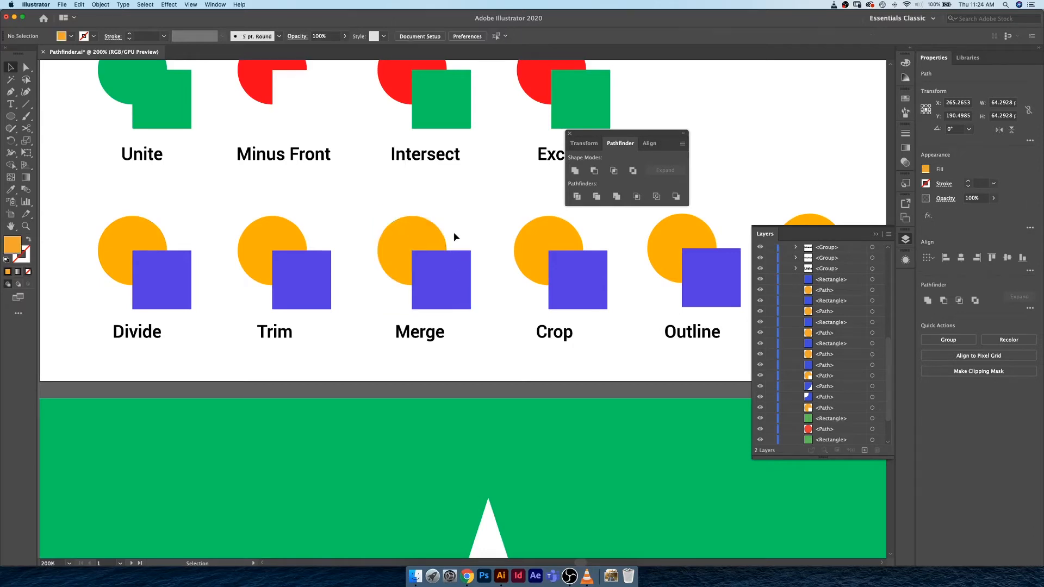
Merge the orange circle and blue square above the Merge label with Pathfinder and ungroup the resulting pieces
left_click(421, 237)
left_click(465, 277, "shift")
left_click(638, 197)
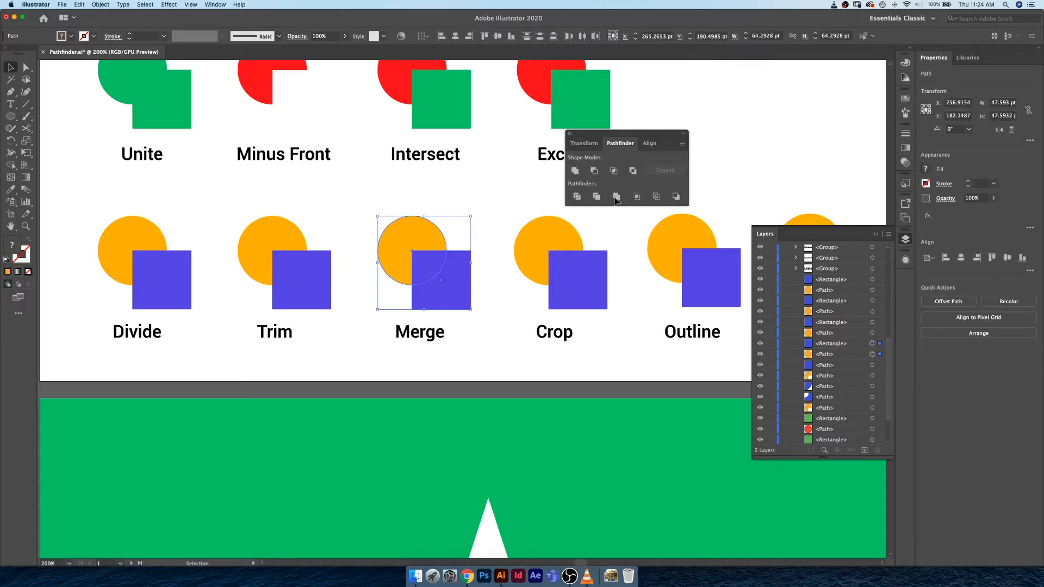
right_click(416, 262)
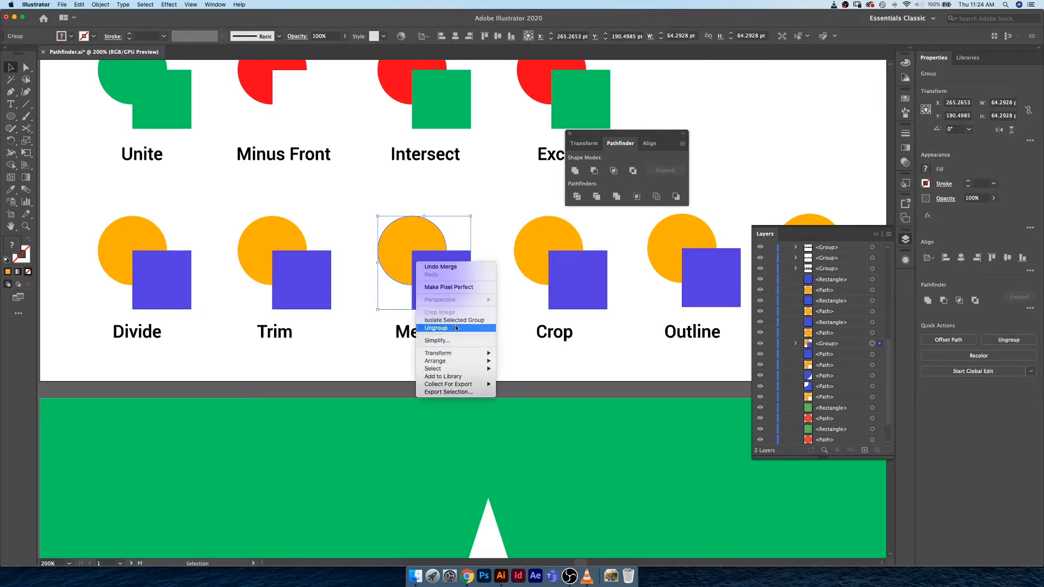
left_click(435, 328)
left_click(373, 325)
Move the merged orange piece up and left away from its square, and undo the move
left_click_drag(401, 252, 385, 226)
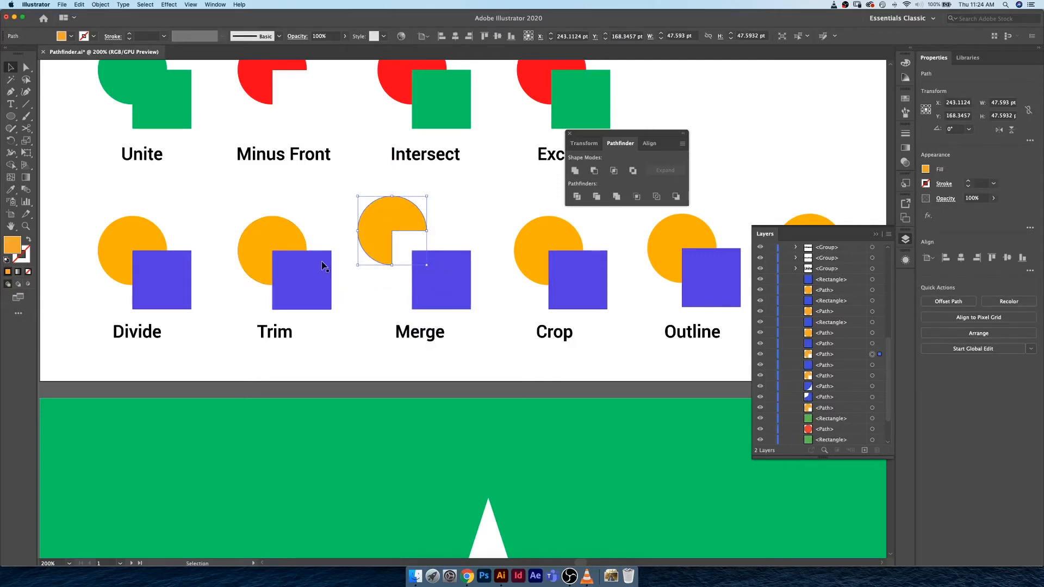
key("super+z")
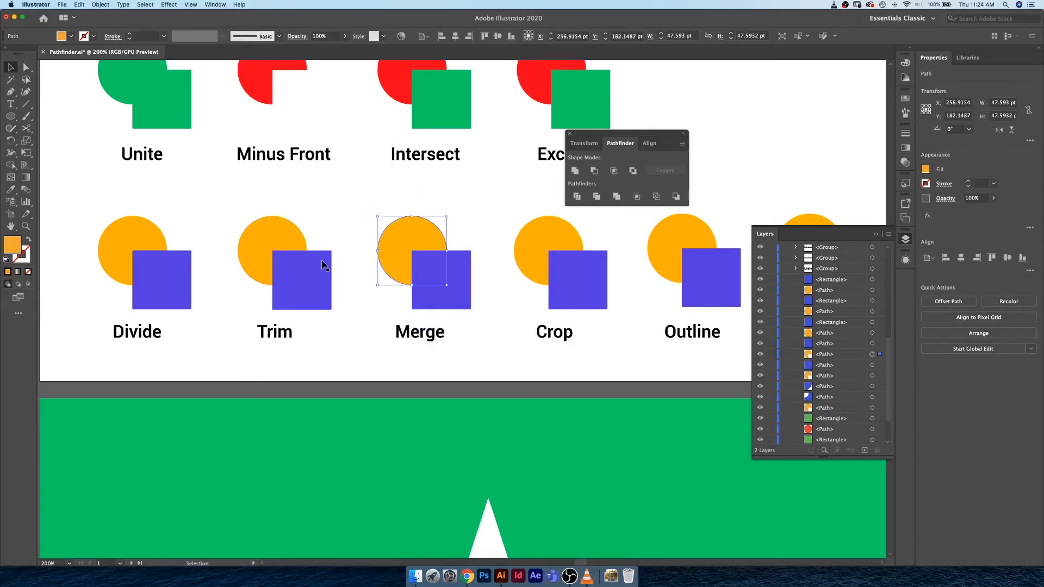
left_click(514, 204)
Apply the Crop pathfinder to the orange circle and blue square above the Crop label
left_click_drag(477, 201, 383, 200)
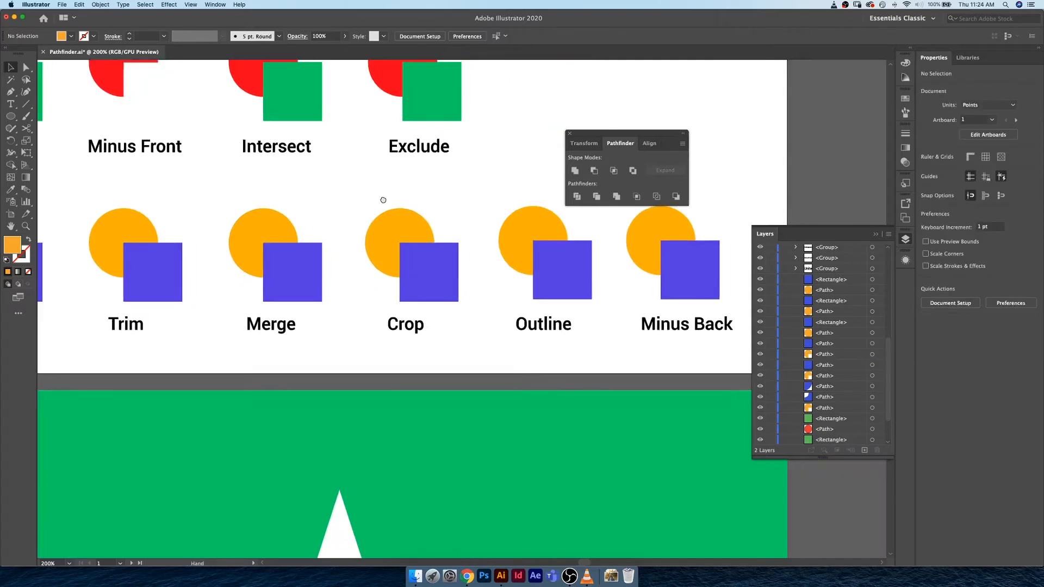
left_click(400, 226)
left_click(448, 275, "shift")
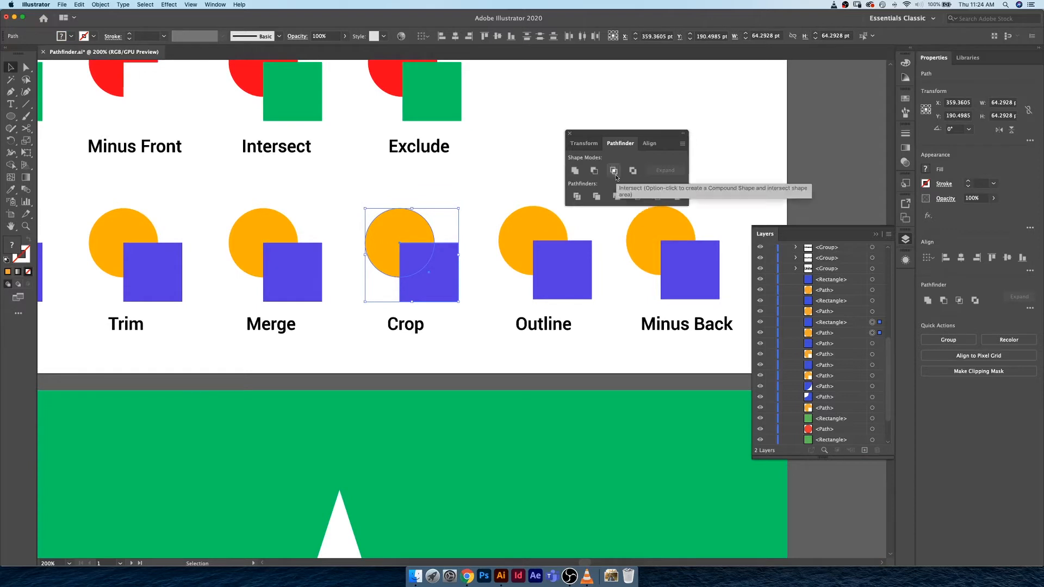
left_click(637, 196)
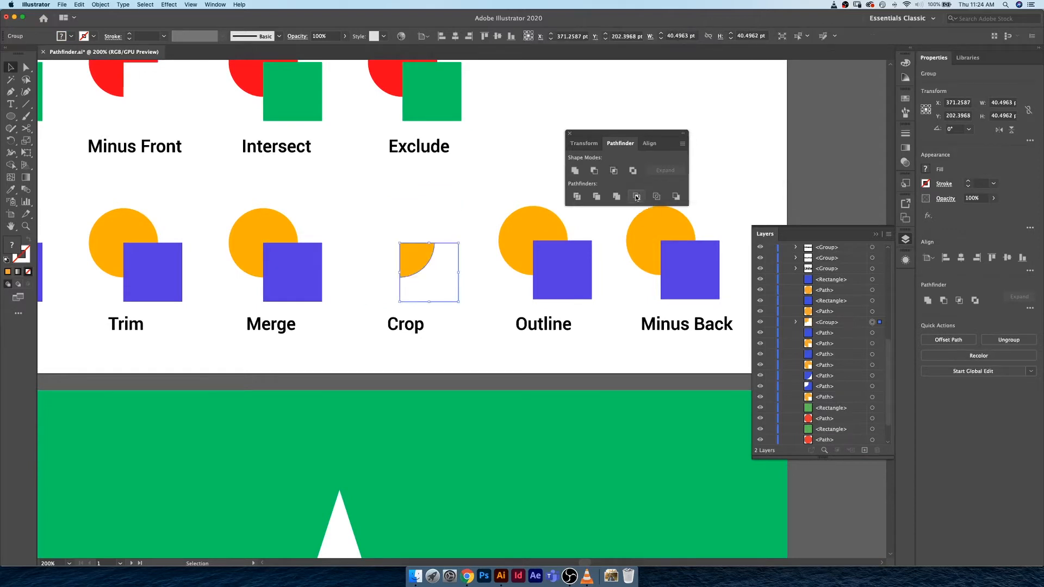
Switch to outline view and examine the paths left in the cropped group
key("super+y")
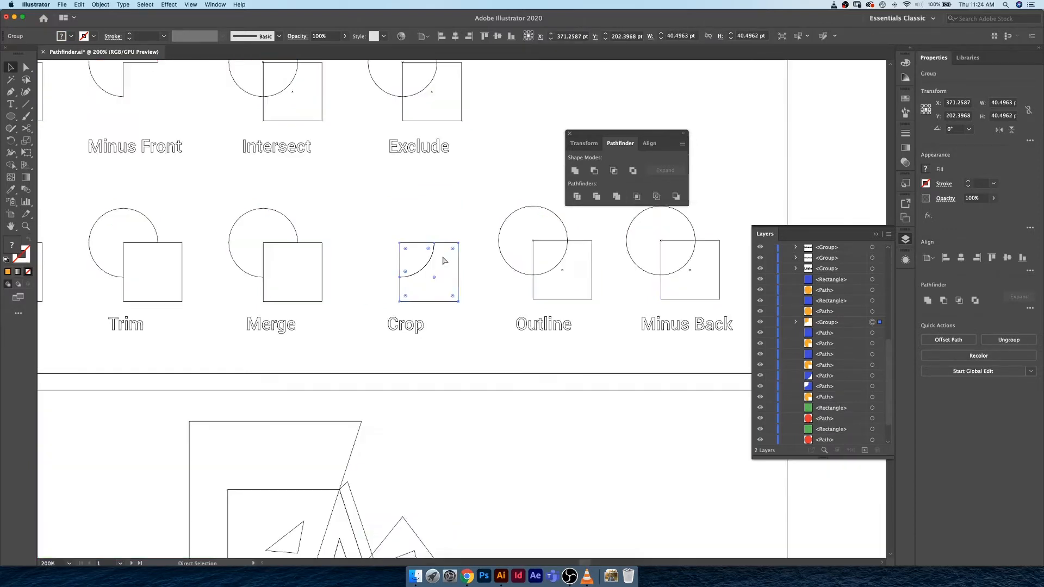
left_click(443, 258)
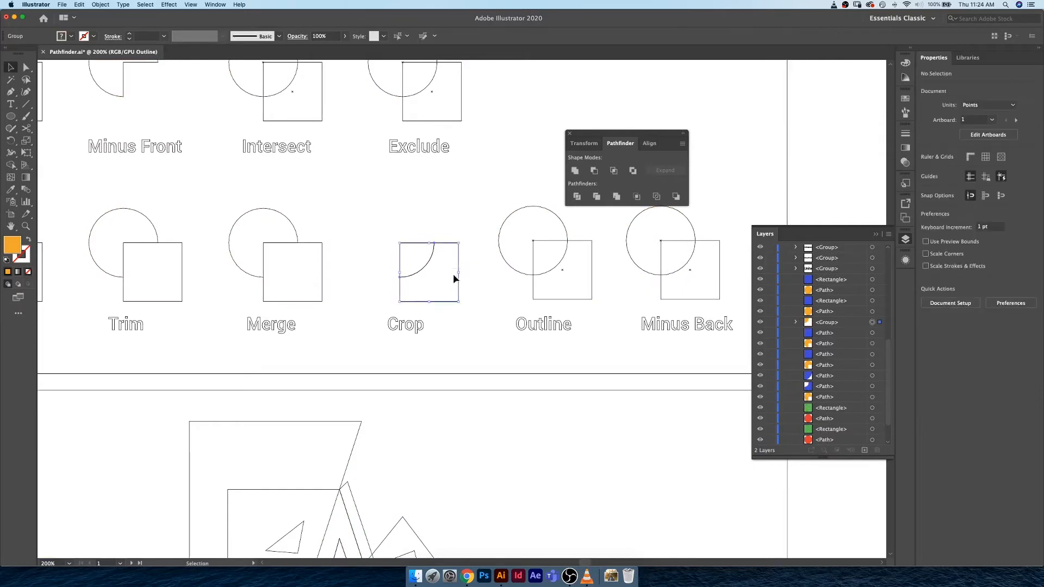
left_click(451, 278)
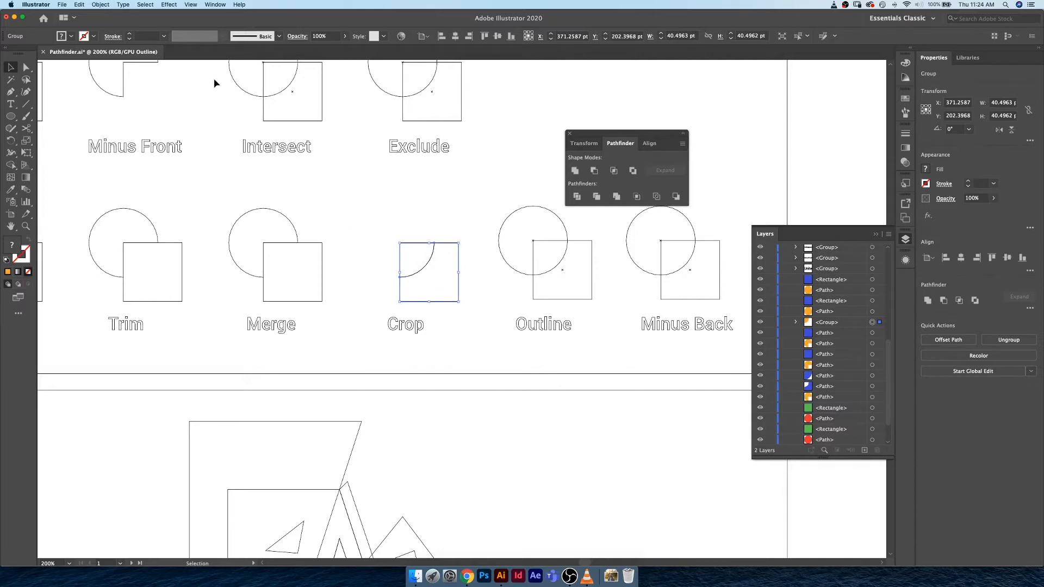
Return to preview and apply the Intersect shape mode to the red circle and green square above the Intersect label
left_click(322, 107)
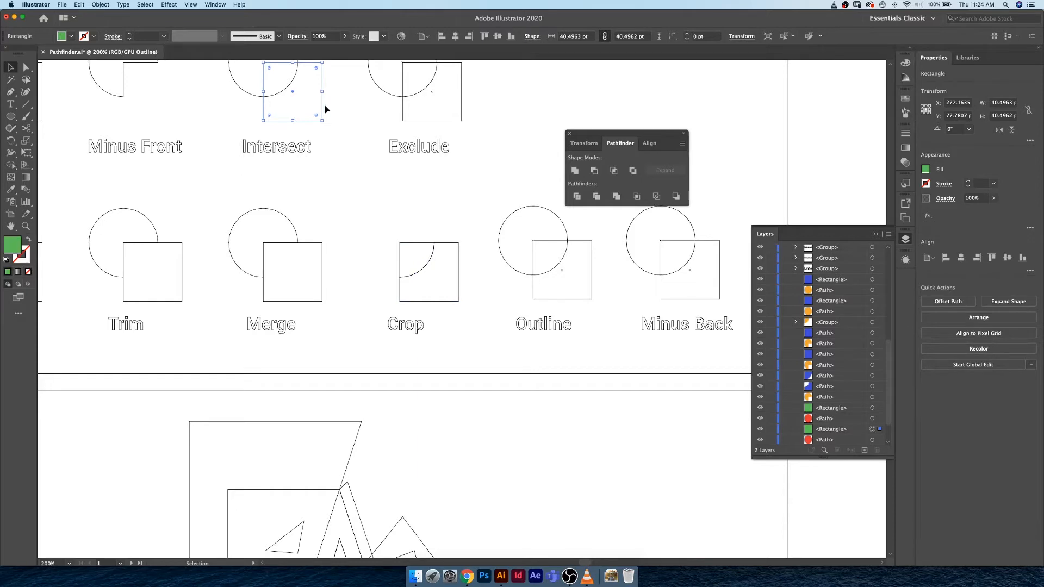
scroll(324, 103, "up", 3)
scroll(324, 104, "left", 3)
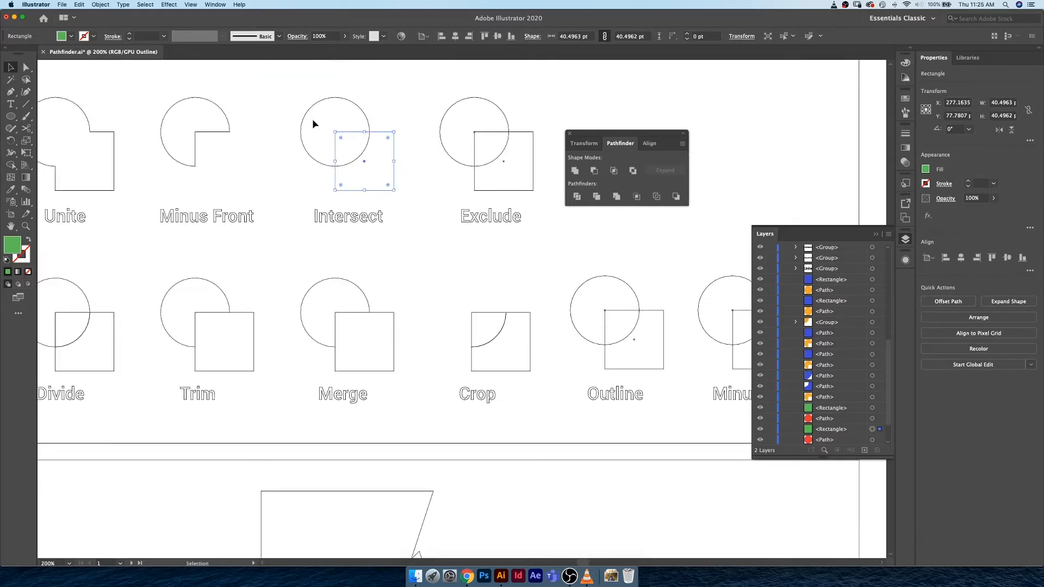
key("super+y")
left_click(318, 178)
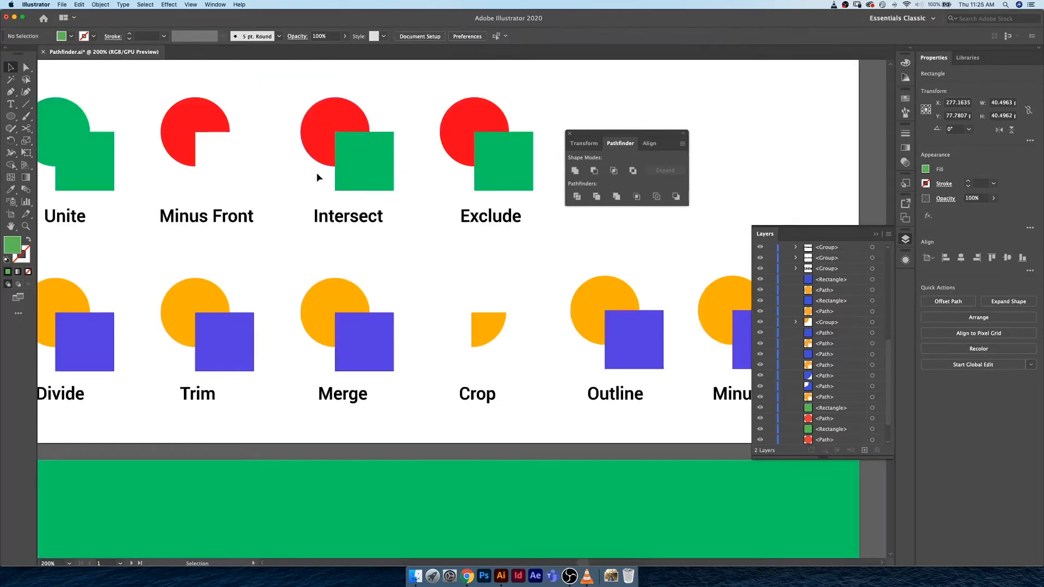
left_click_drag(318, 178, 344, 158)
left_click(612, 172)
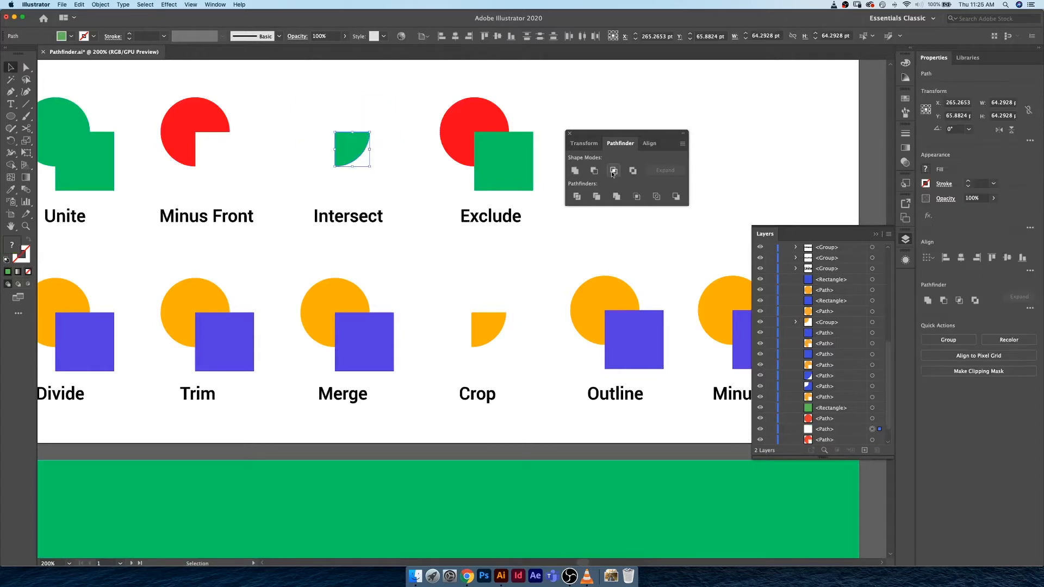
Compare the Intersect and Crop results in outline view, and return to preview
left_click(396, 129)
key("super+y")
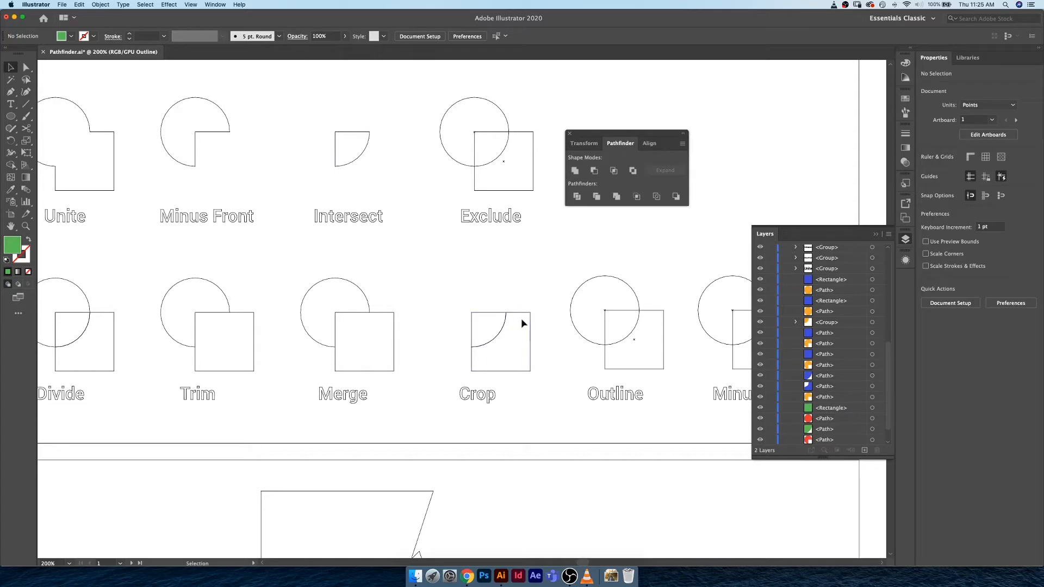
key("super+y")
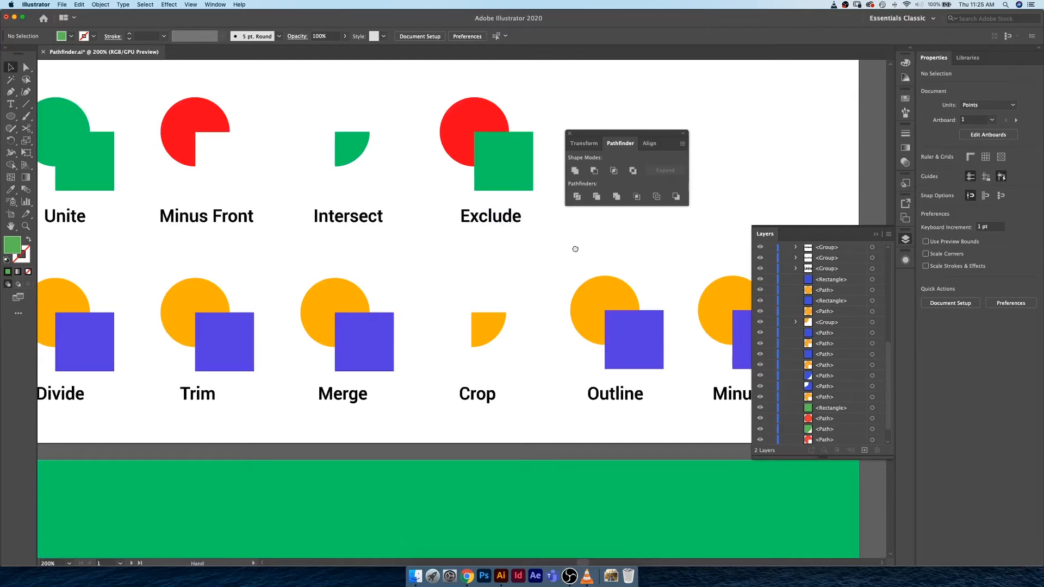
Compare the Crop result in outline view and preview, and select the cropped group to examine its full extent
left_click_drag(576, 247, 445, 242)
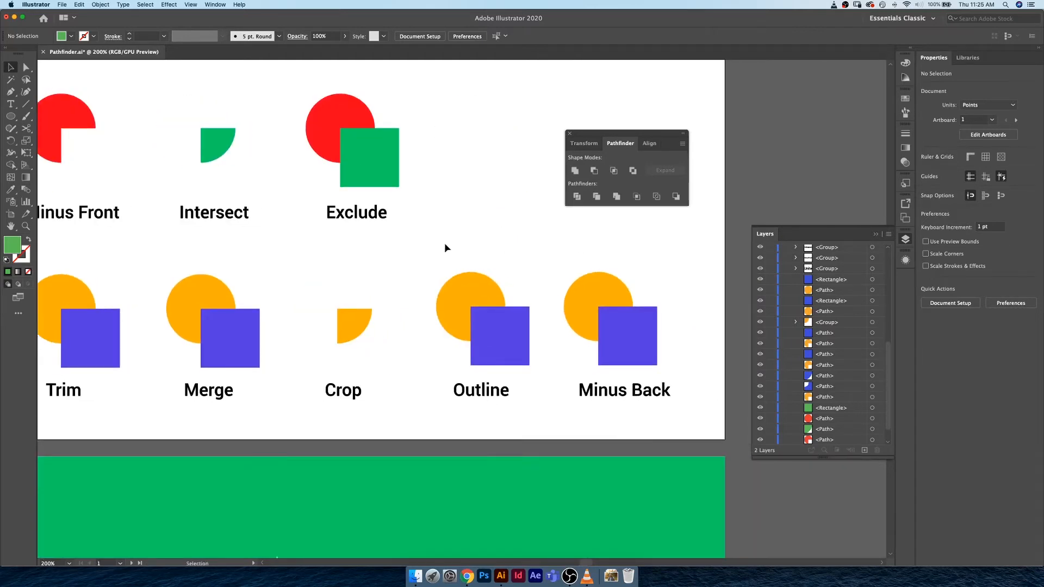
key("super+y")
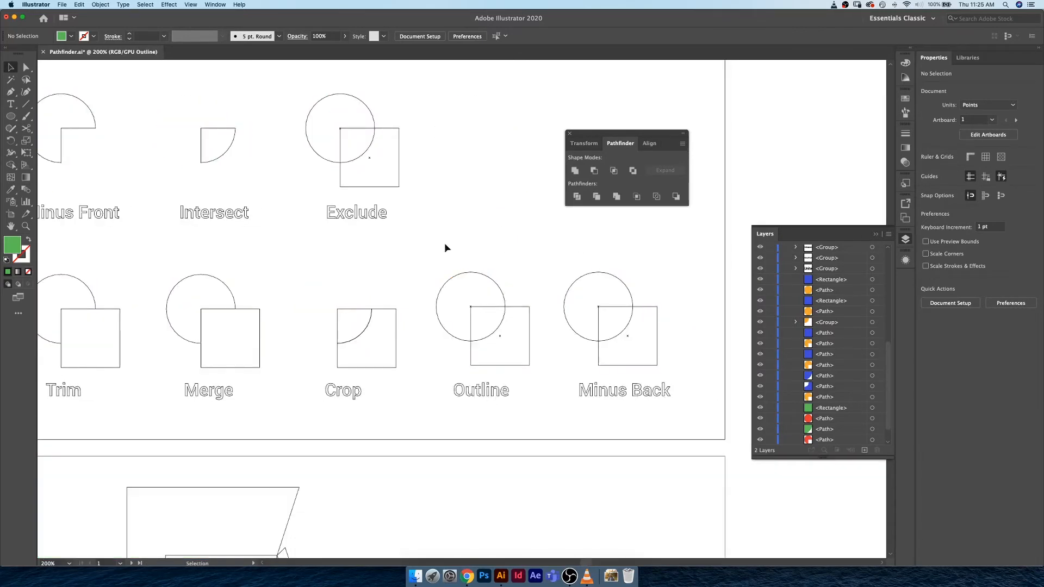
key("super+y")
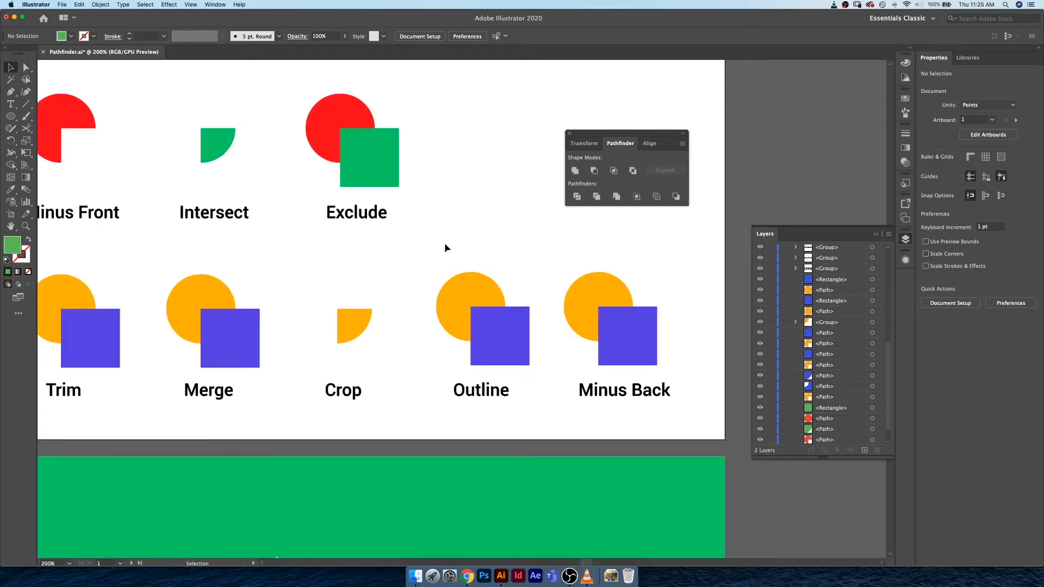
key("super+y")
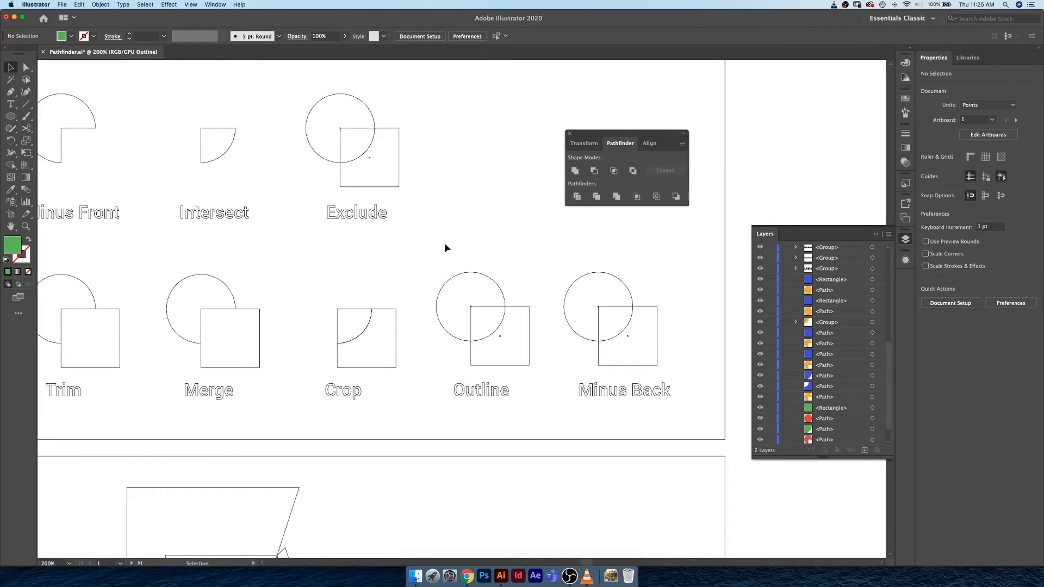
key("super+y")
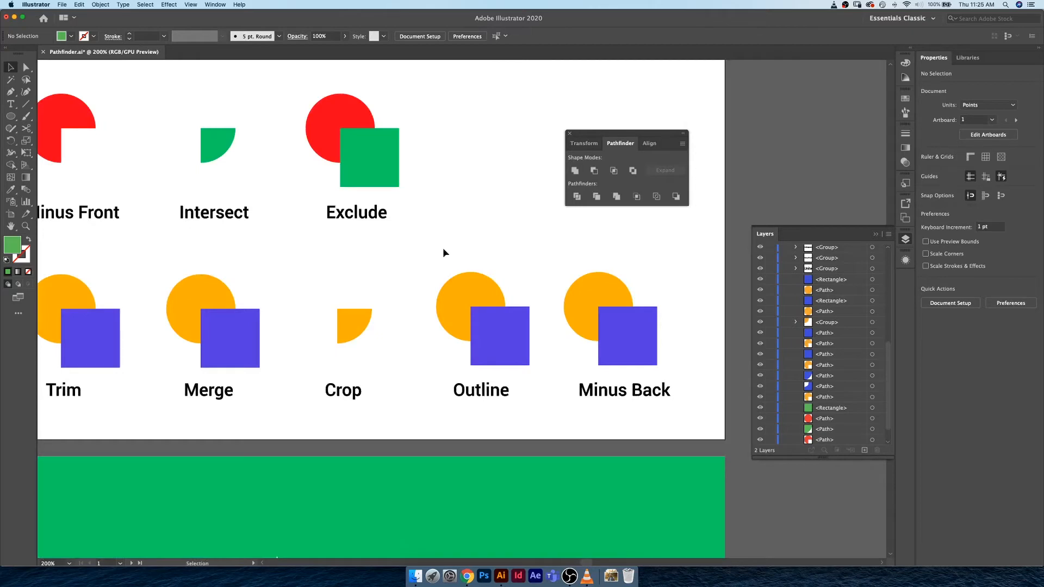
left_click(391, 325)
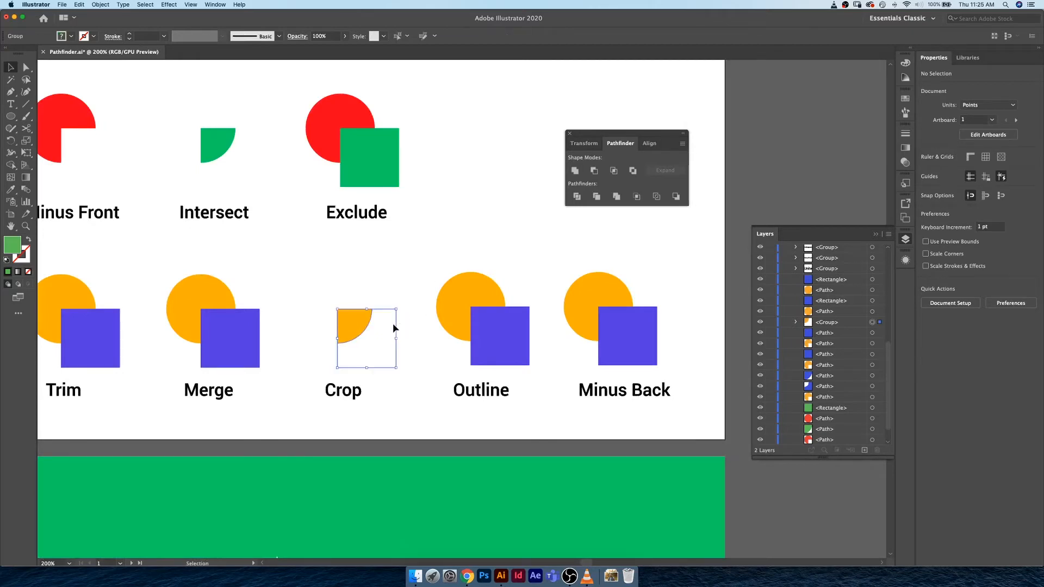
left_click(391, 283)
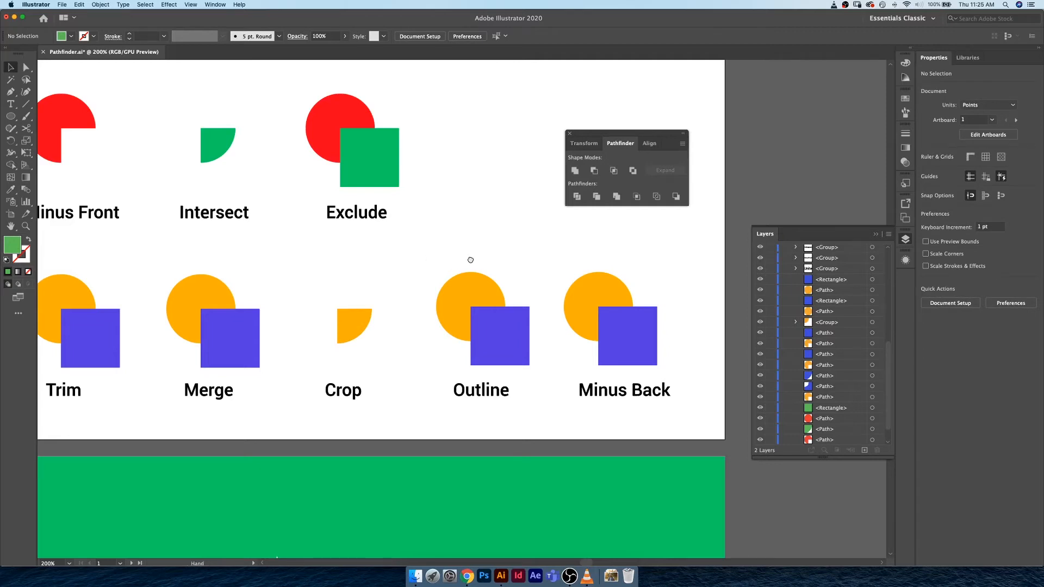
Apply the Outline pathfinder to the orange circle and blue square above the Outline label
left_click_drag(472, 263, 424, 258)
left_click(421, 296)
left_click(475, 350, "shift")
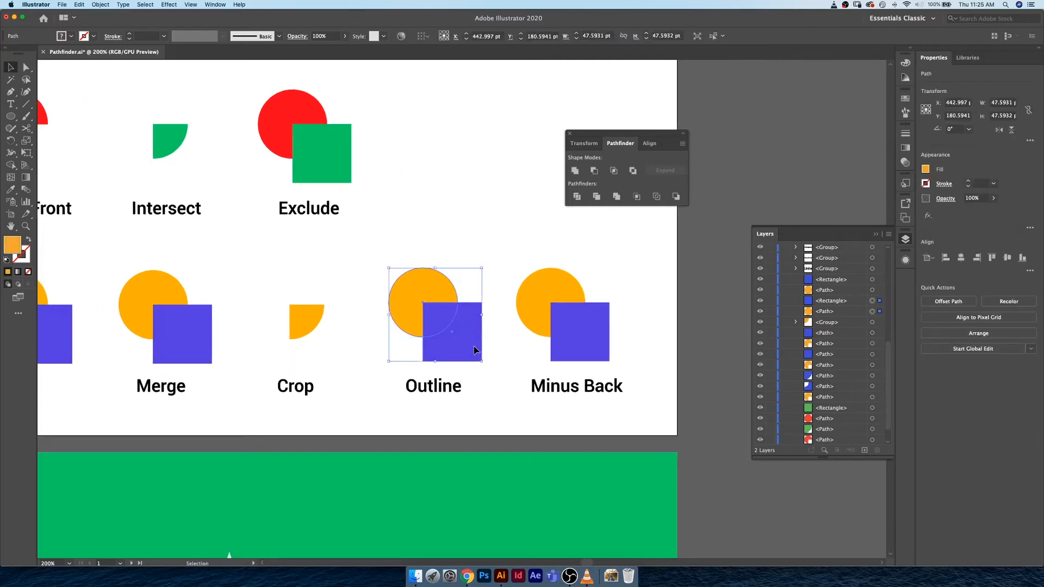
left_click(656, 196)
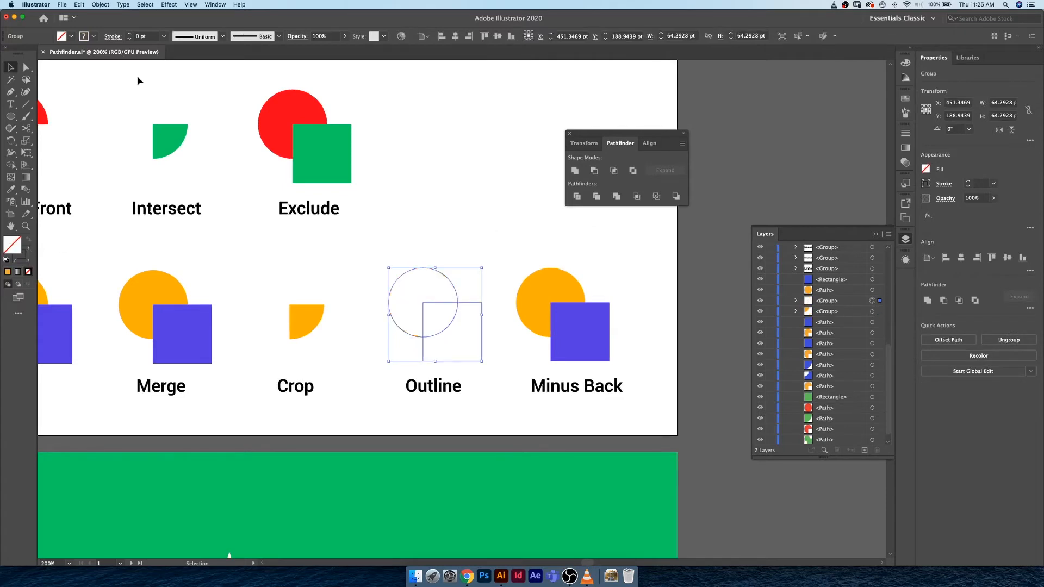
Set the outlined group's stroke weight to 5 pt and inspect the resulting line segments
left_click(129, 34)
left_click(130, 33)
left_click(129, 34)
left_click(129, 33)
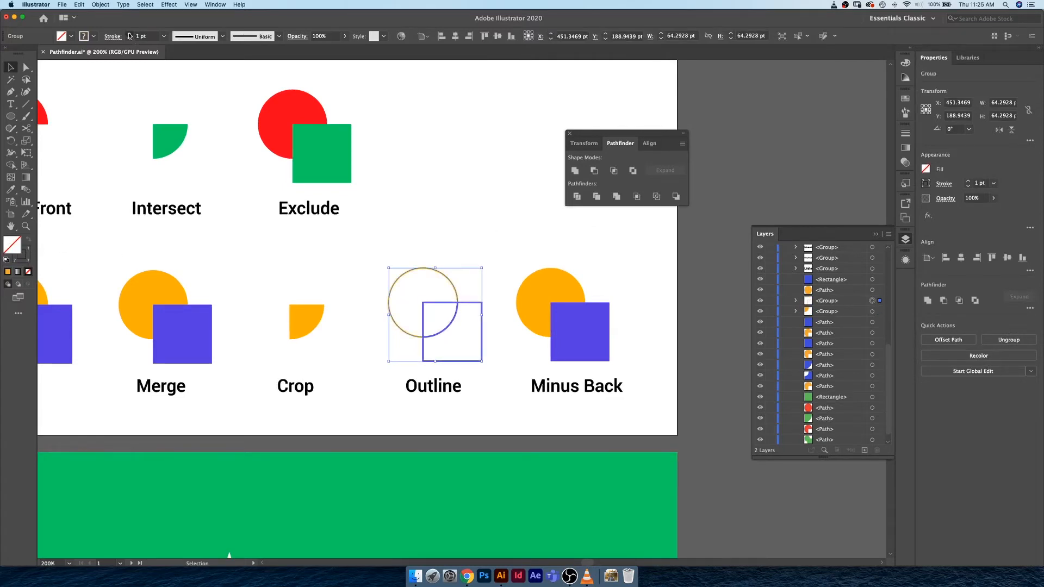
left_click(129, 33)
left_click(129, 34)
left_click(130, 34)
left_click(130, 34)
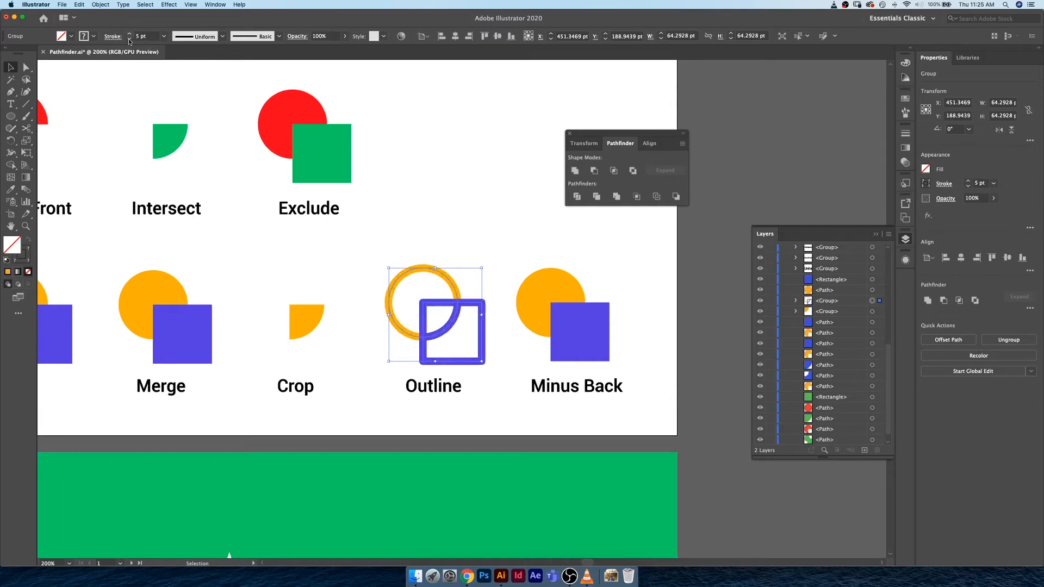
left_click(461, 227)
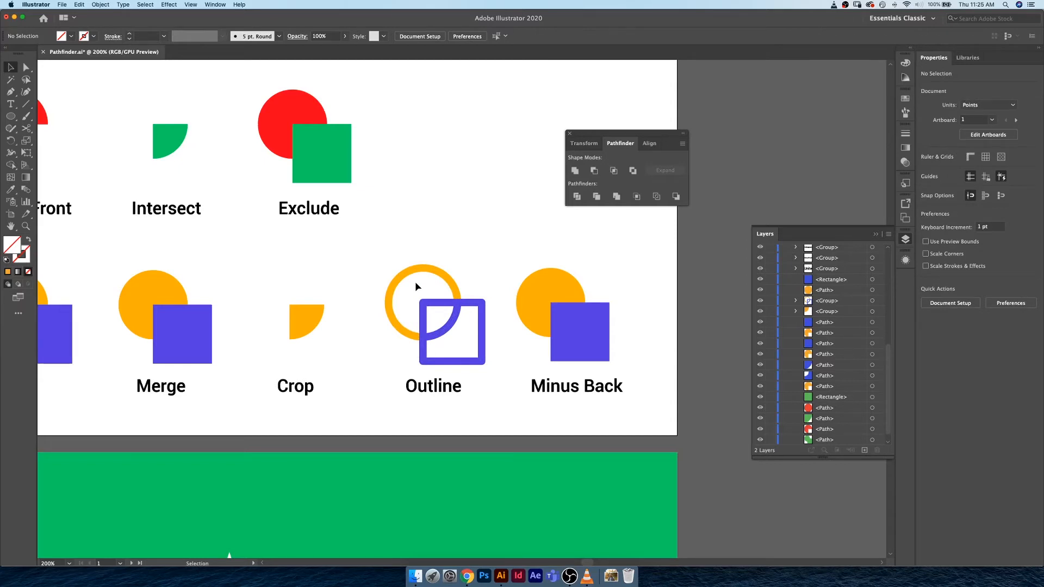
left_click(444, 326)
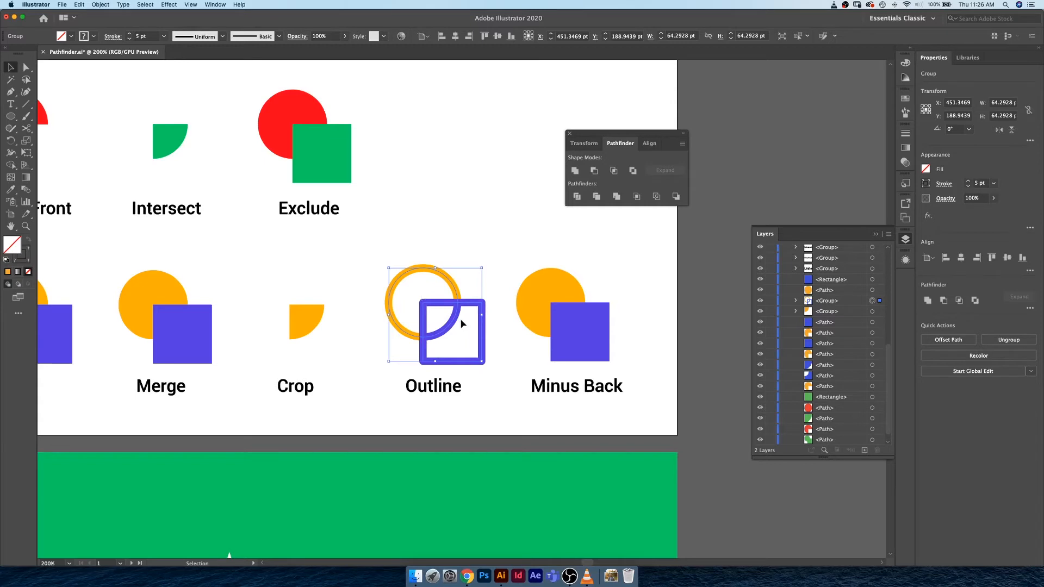
left_click(485, 256)
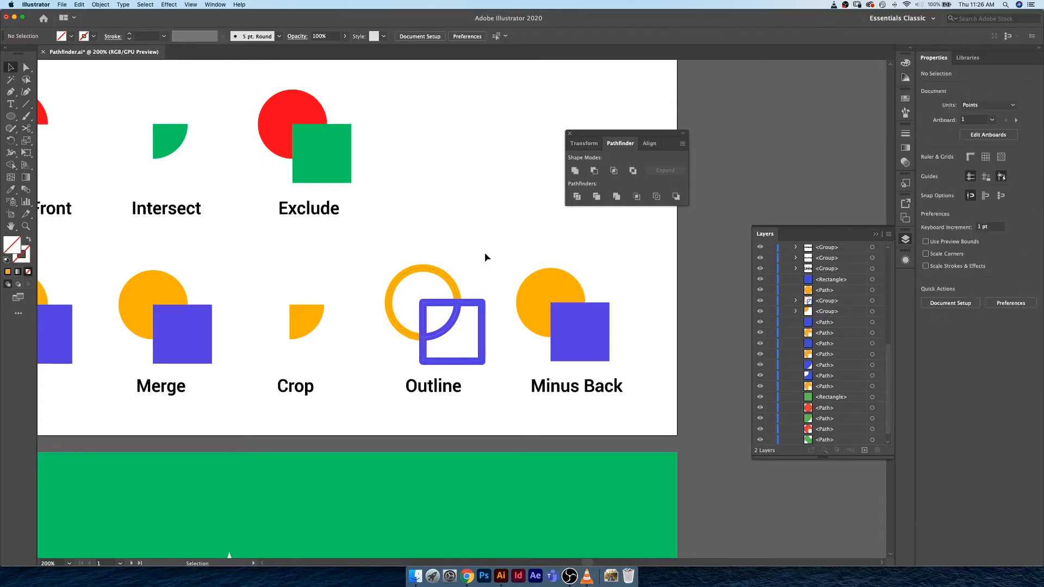
Apply the Minus Back pathfinder to the orange circle and blue square above the Minus Back label
scroll(501, 279, "right", 3)
left_click(484, 295)
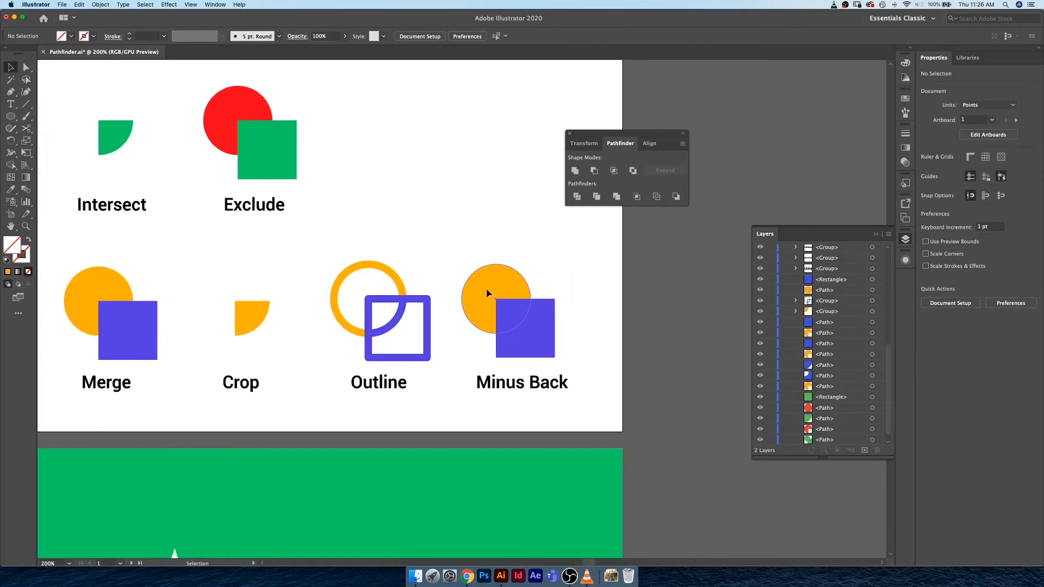
left_click(548, 337, "shift")
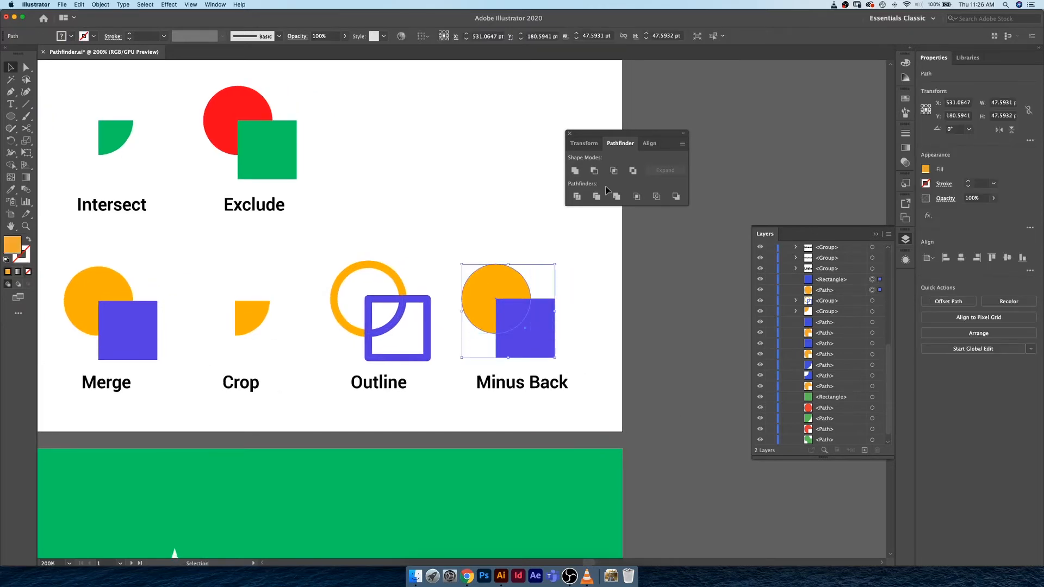
left_click(676, 197)
left_click(525, 278)
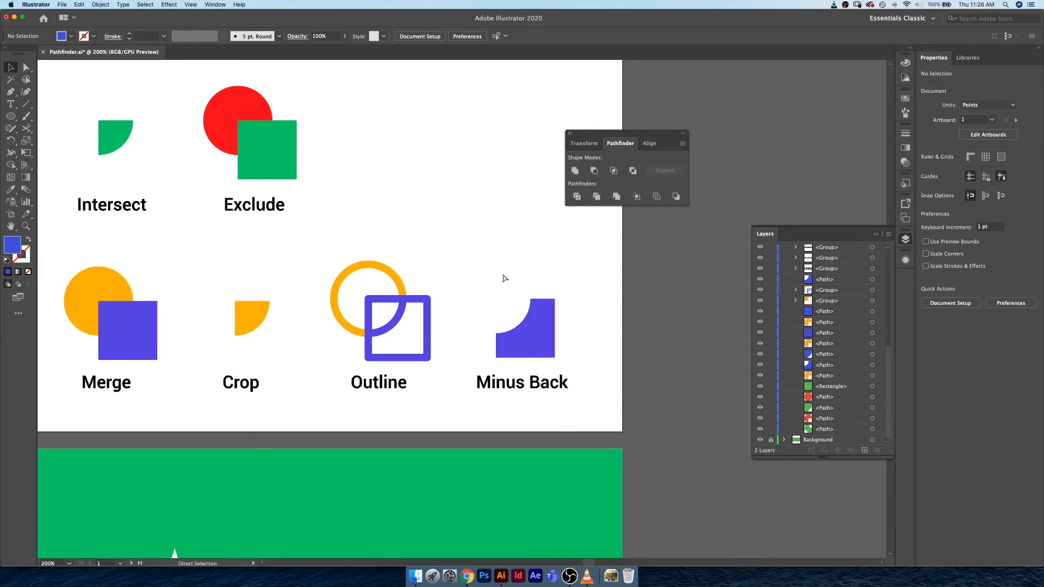
Undo and redo Minus Back to compare before and after, and examine the remaining shape in outline view
key("super+z")
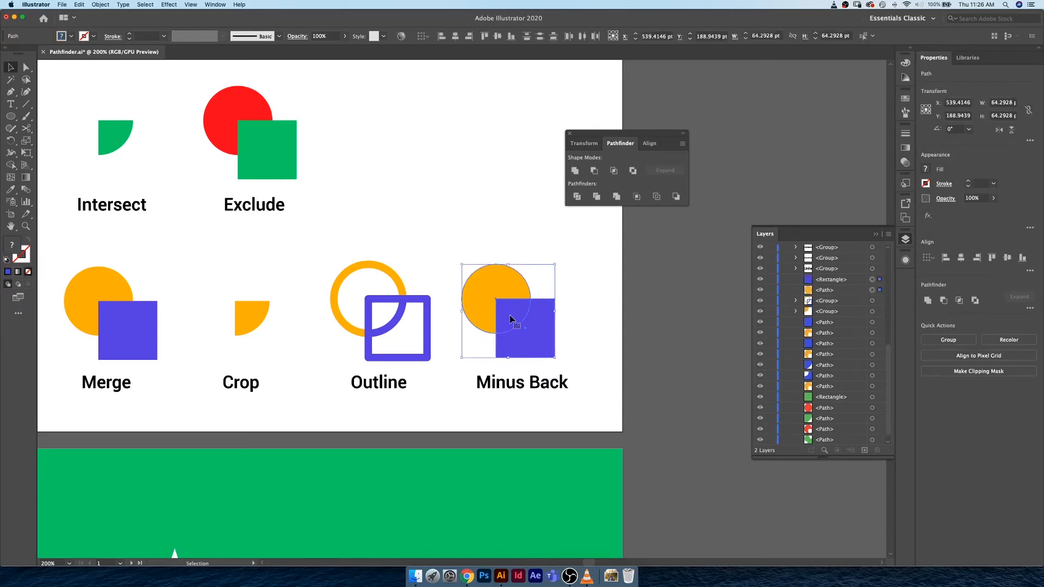
key("shift+super+z")
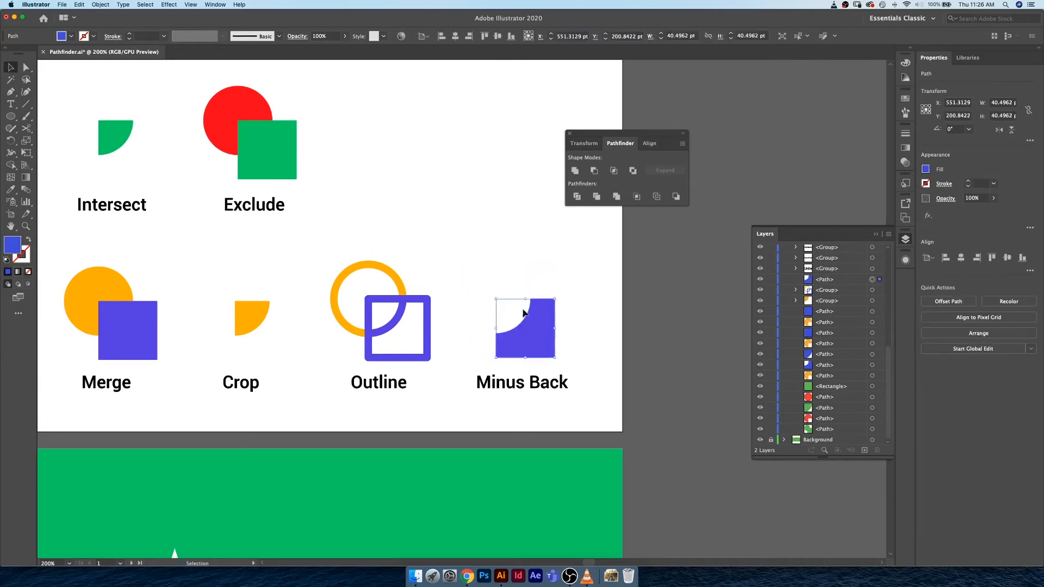
left_click(465, 250)
key("super+y")
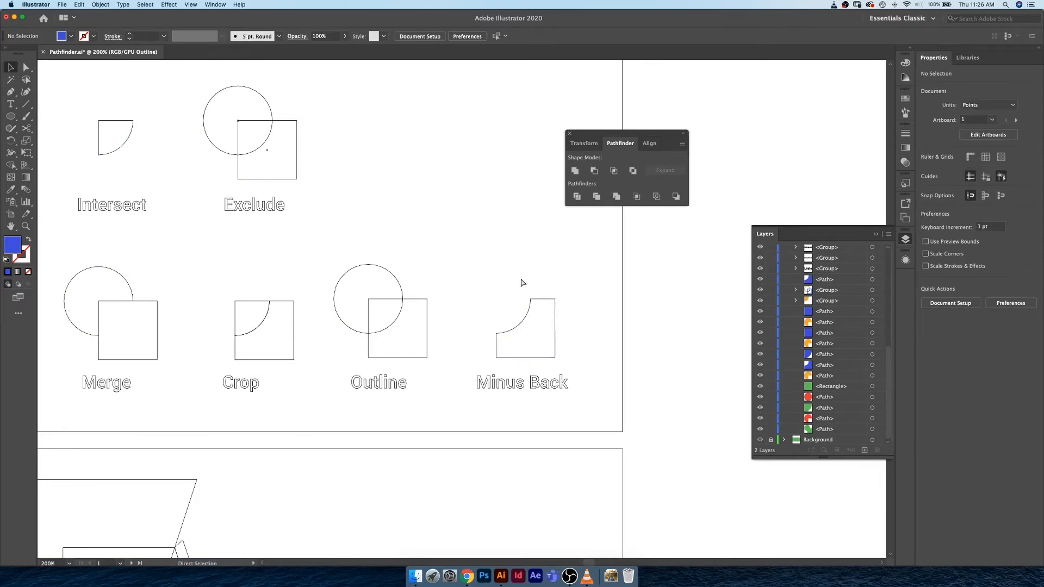
key("super+y")
Clean up the cropped group by deleting stray points, unpainted objects and empty text paths, and check it in outline view
left_click_drag(231, 275, 425, 266)
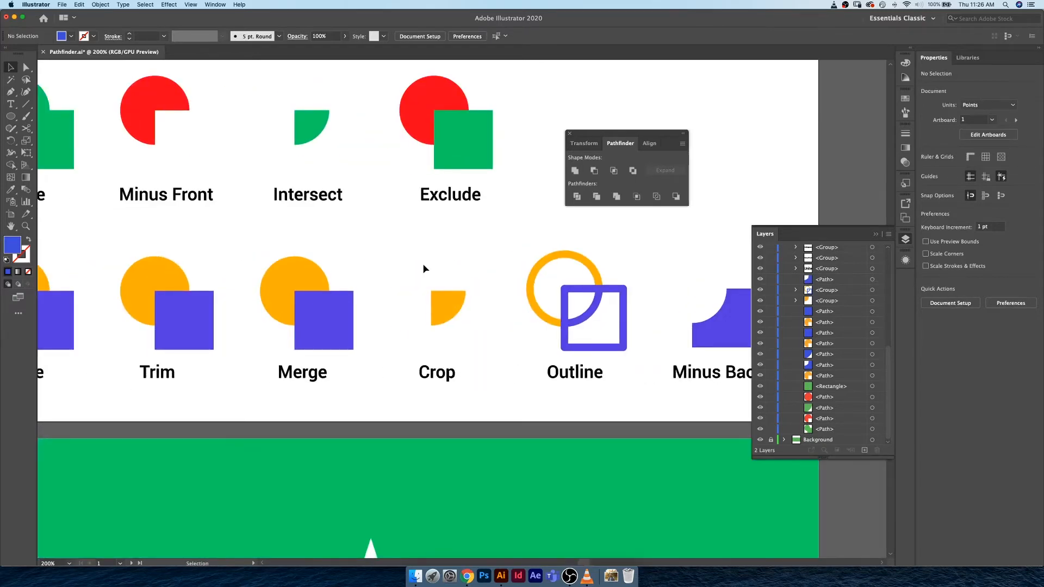
key("super+y")
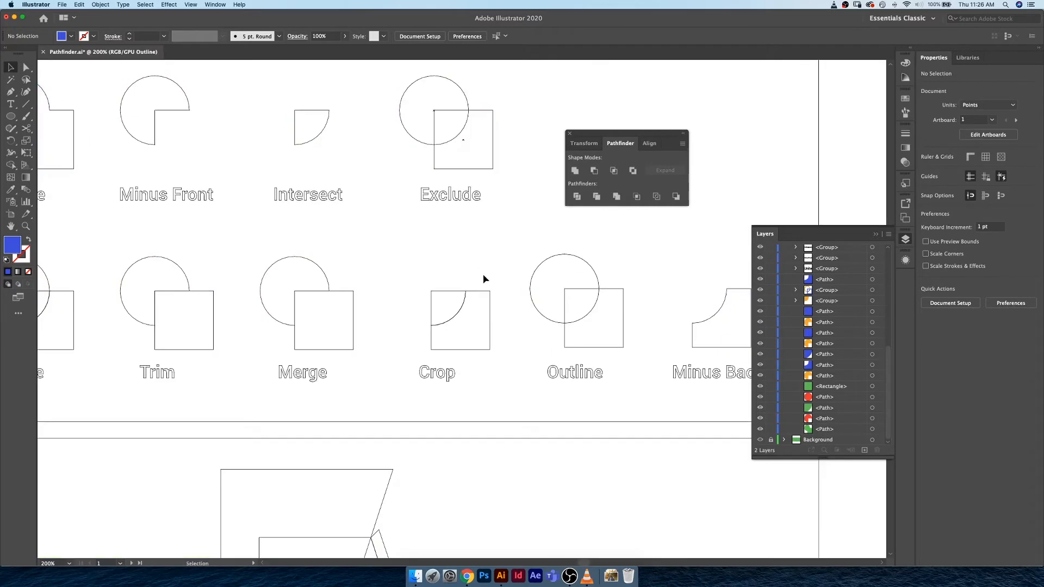
left_click(488, 300)
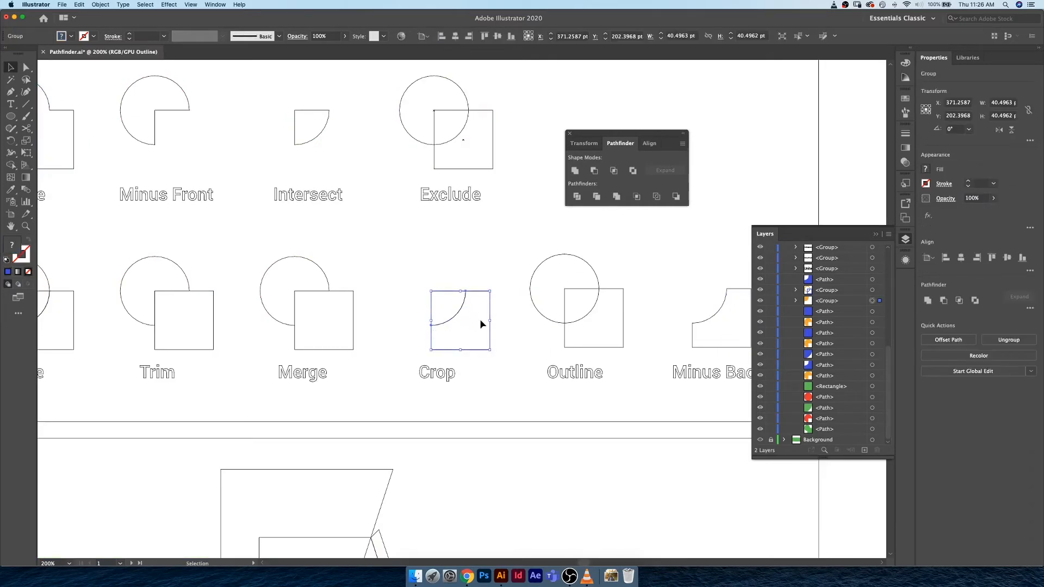
key("super+y")
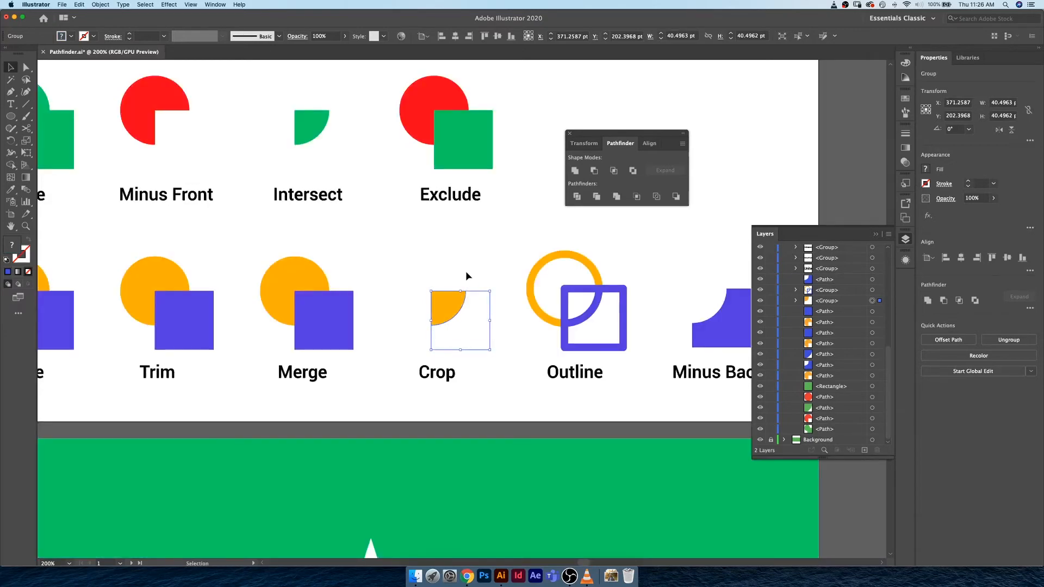
left_click(100, 5)
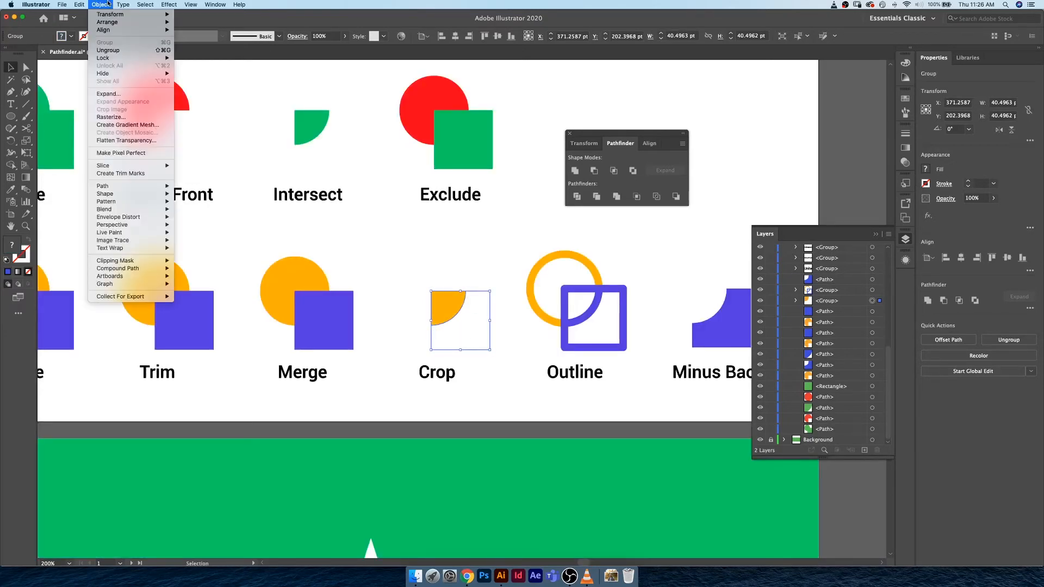
mouse_move(154, 185)
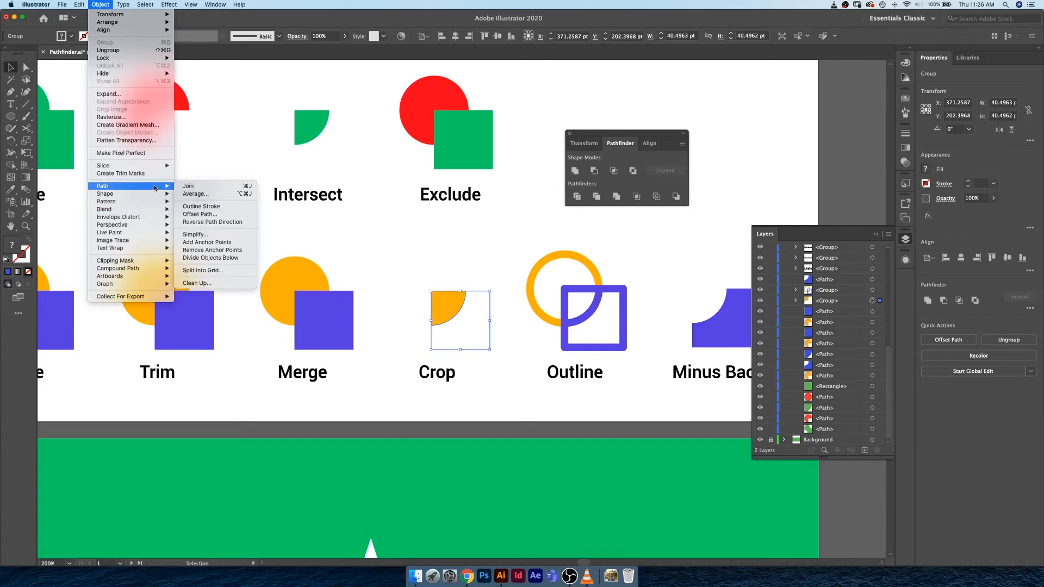
left_click(243, 281)
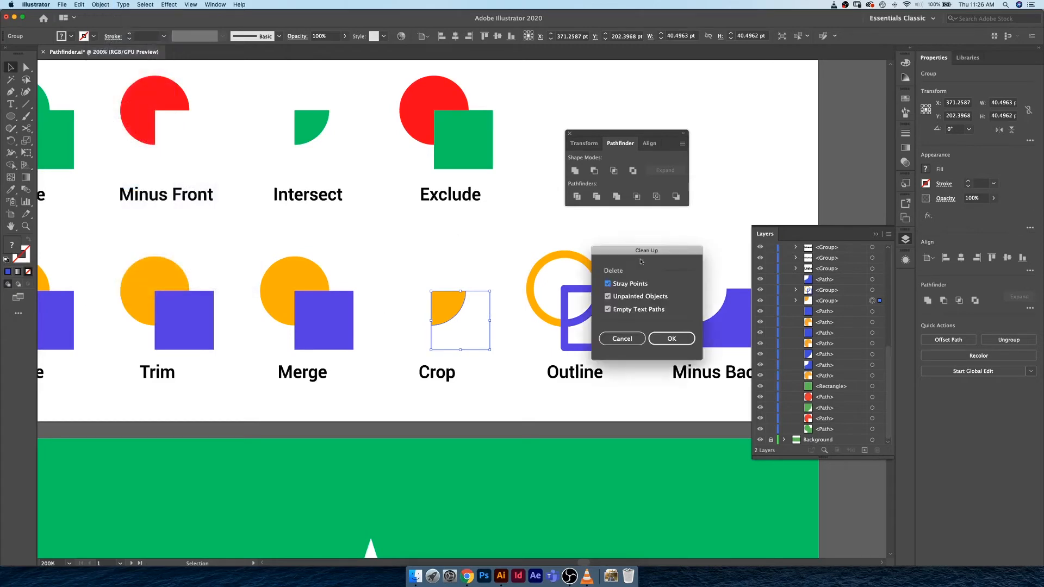
left_click_drag(640, 261, 358, 268)
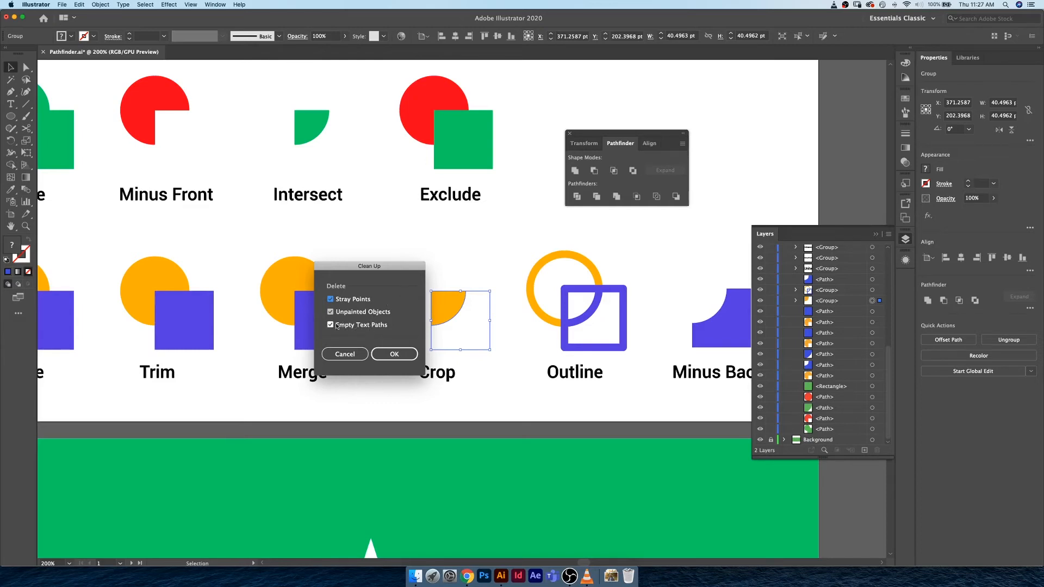
left_click(391, 353)
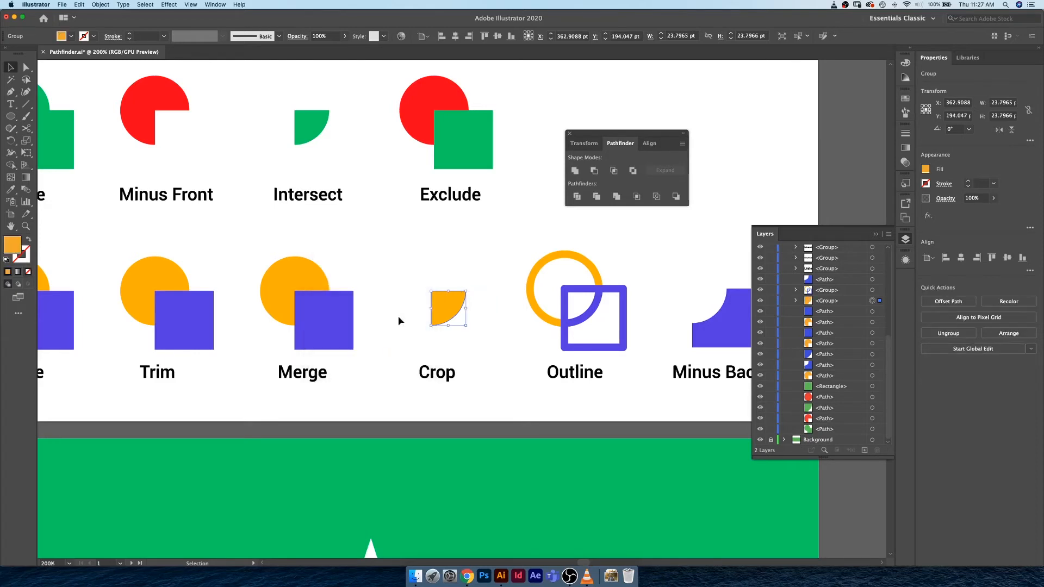
key("super+y")
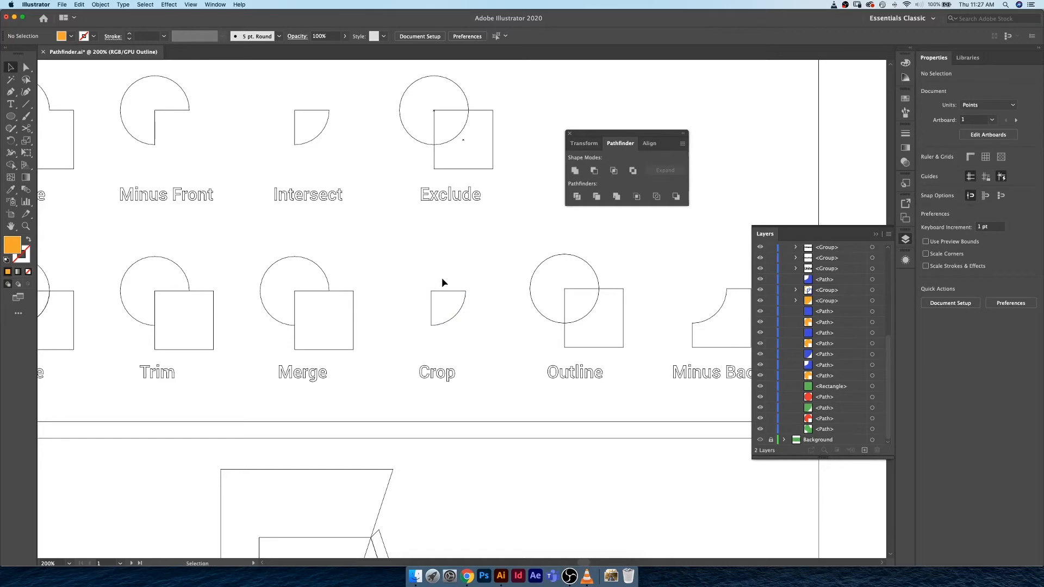
key("super+y")
Select pieces of the Divide and Trim examples to examine how their paths are separated
left_click_drag(412, 260, 441, 246)
key("super+minus")
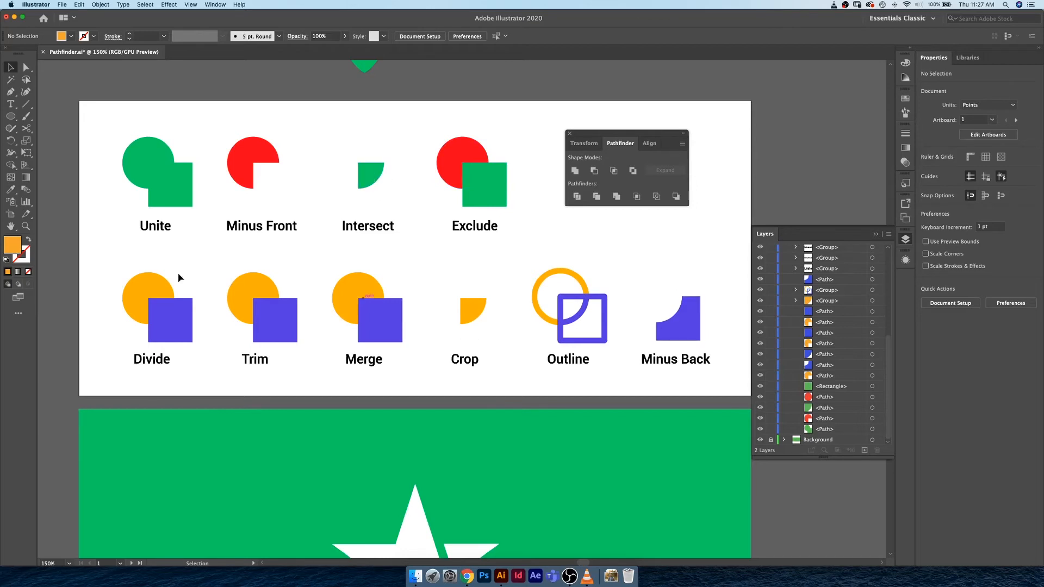
left_click(155, 290)
left_click(168, 313)
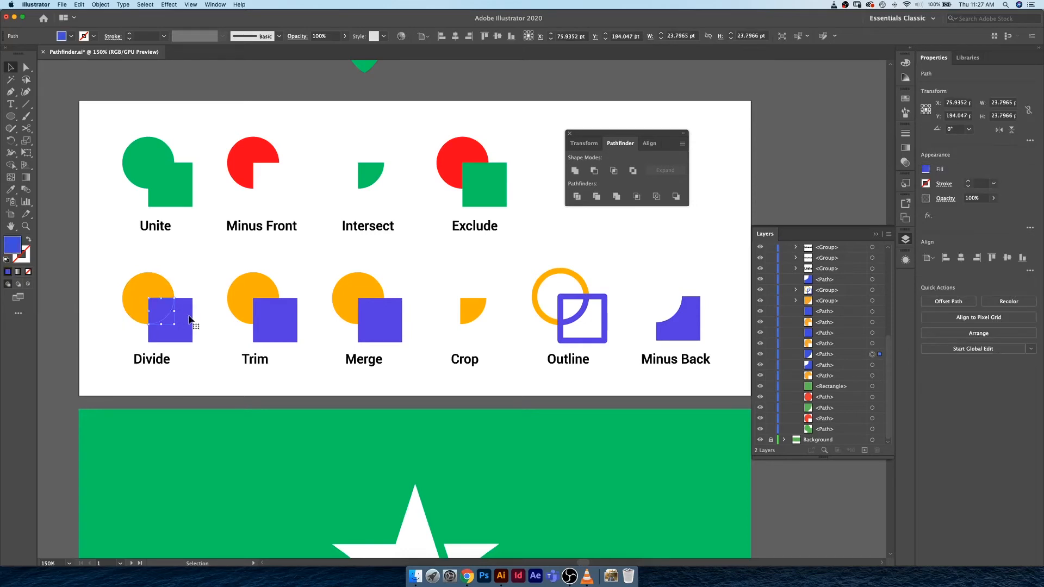
left_click(200, 288)
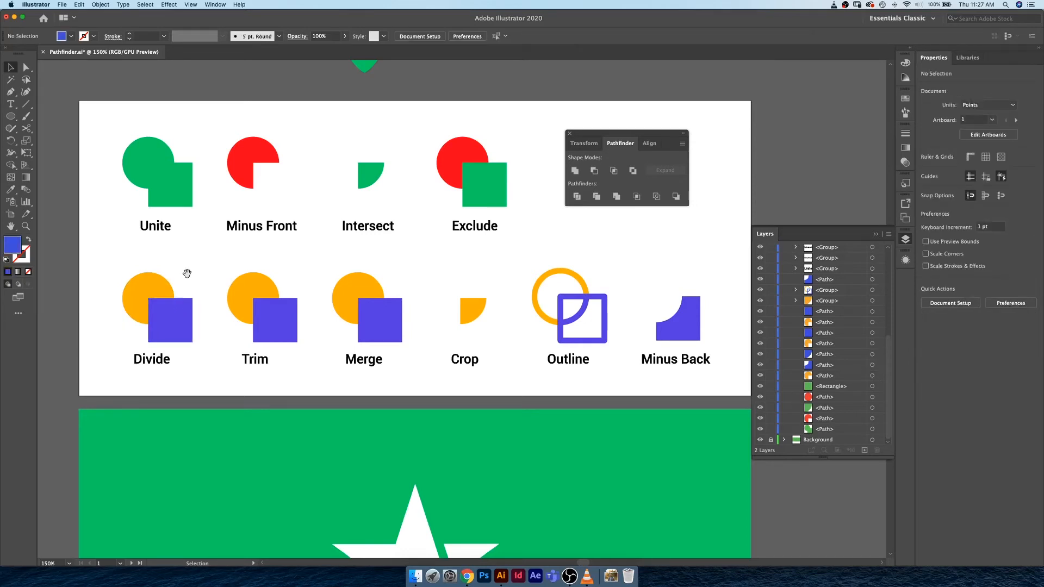
left_click_drag(187, 273, 279, 273)
left_click(351, 300)
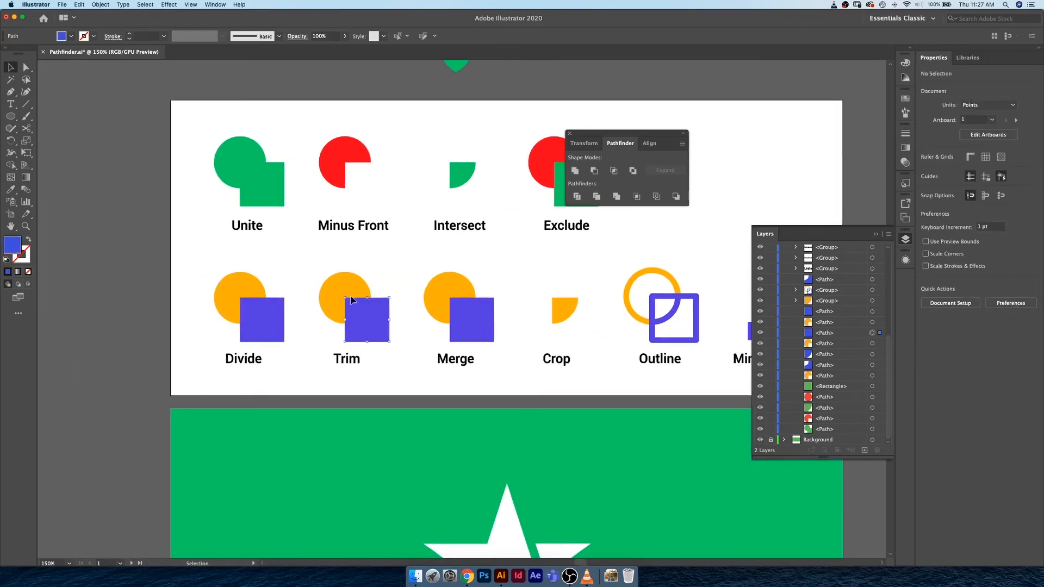
left_click(344, 289, "shift")
left_click(283, 279)
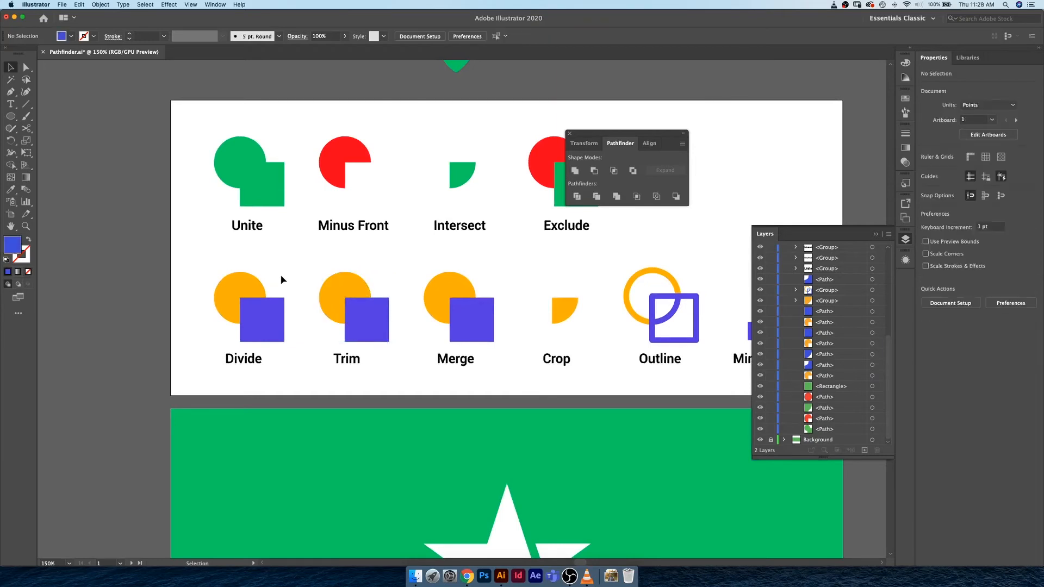
Examine the shape mode and pathfinder examples in outline view and return to the colour preview
key("super+y")
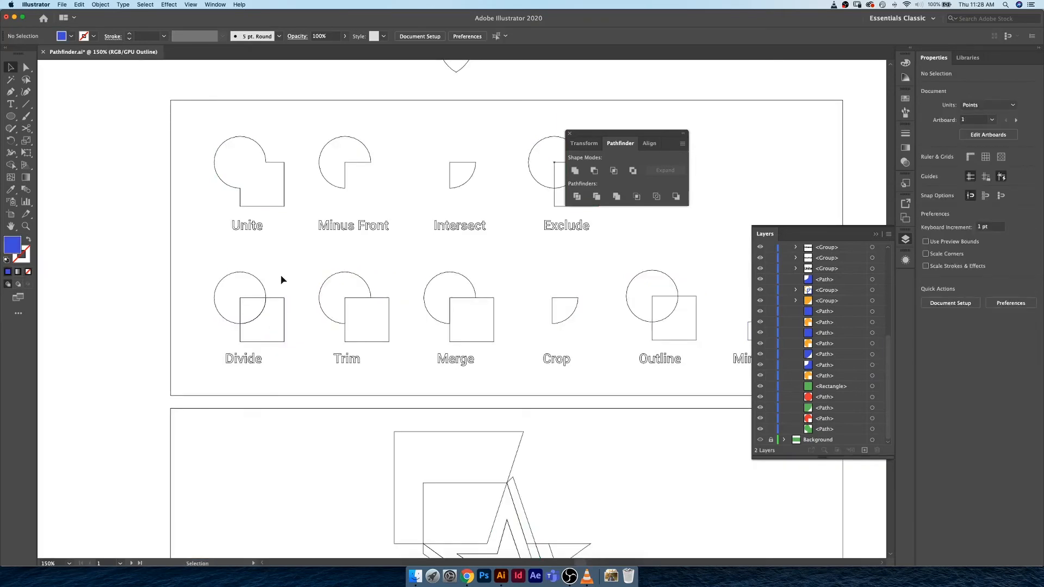
left_click_drag(382, 253, 225, 257)
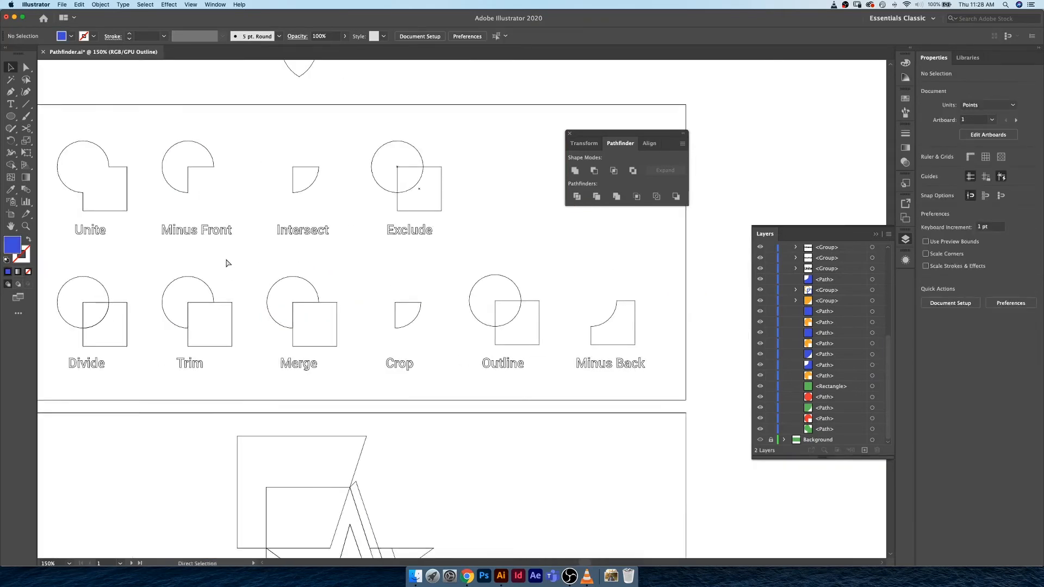
key("super+y")
Try moving the red circle above the Exclude label away from the green square, and undo the move
left_click_drag(451, 136, 397, 185)
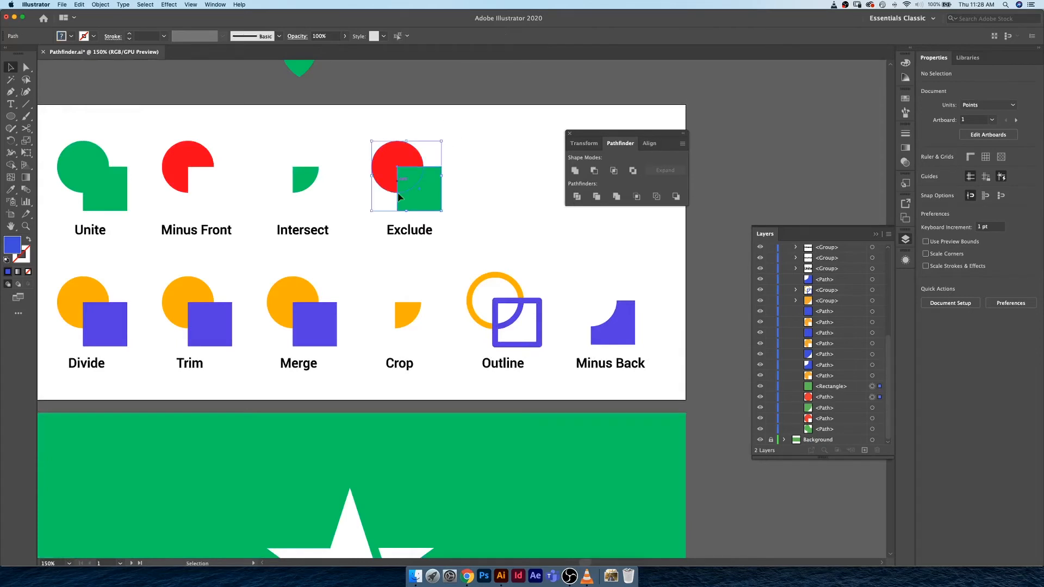
left_click(459, 189)
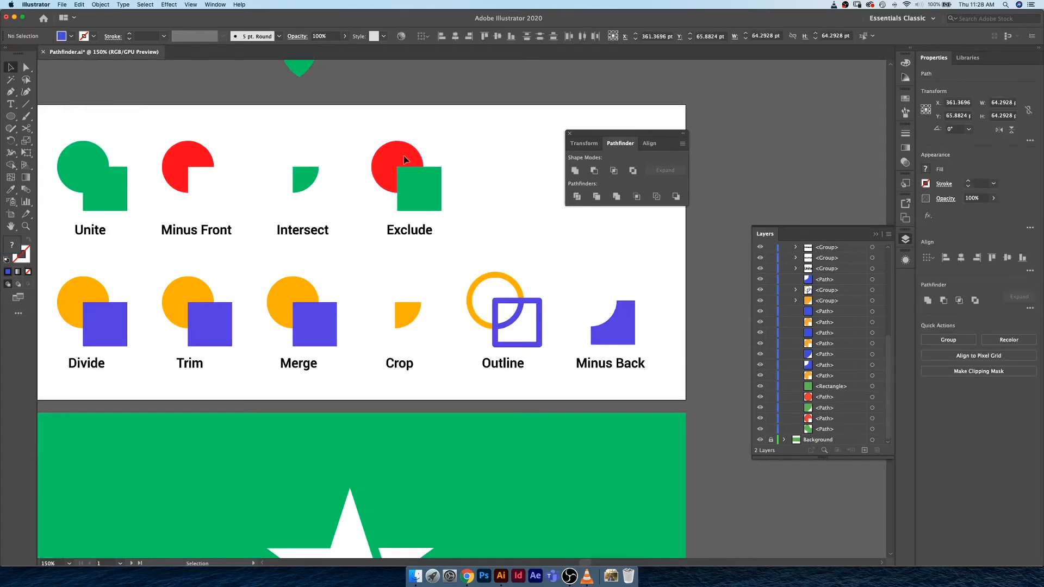
left_click(405, 148)
left_click_drag(406, 157, 405, 133)
key("super+z")
left_click(487, 180)
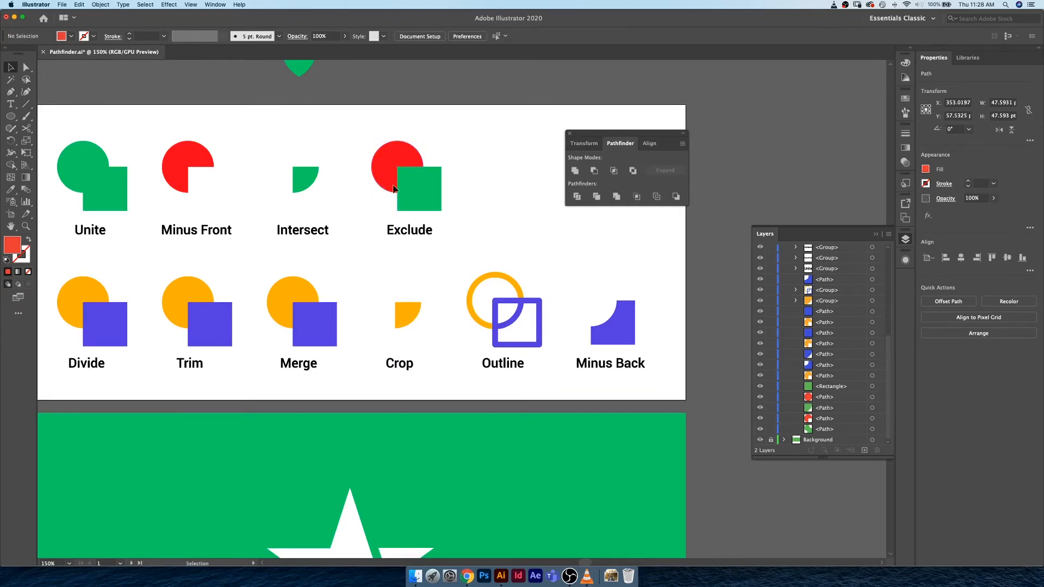
Duplicate the red circle and green square above the Exclude label into the empty space beside them
left_click(416, 181, "shift")
left_click_drag(429, 177, 524, 177)
left_click(601, 237)
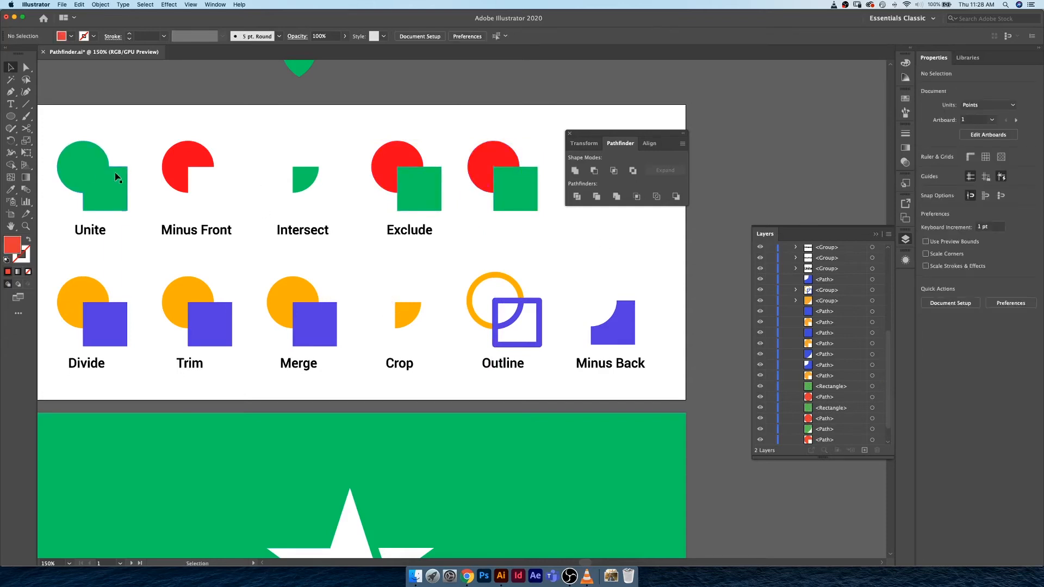
Apply the Divide pathfinder to the duplicated red circle and green square, and ungroup the resulting pieces
left_click(483, 178)
left_click(528, 203, "shift")
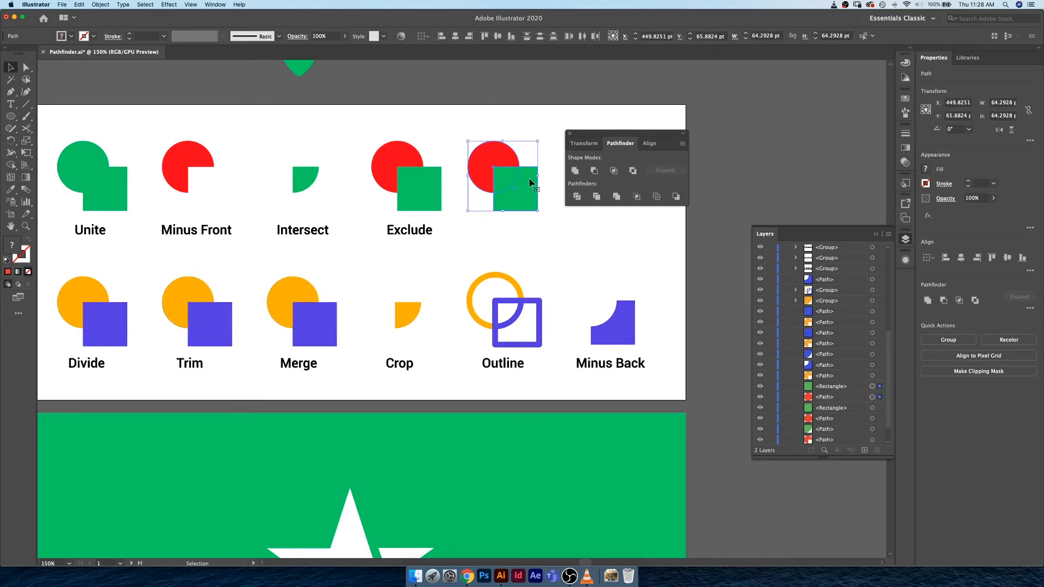
left_click(577, 196)
left_click(578, 197)
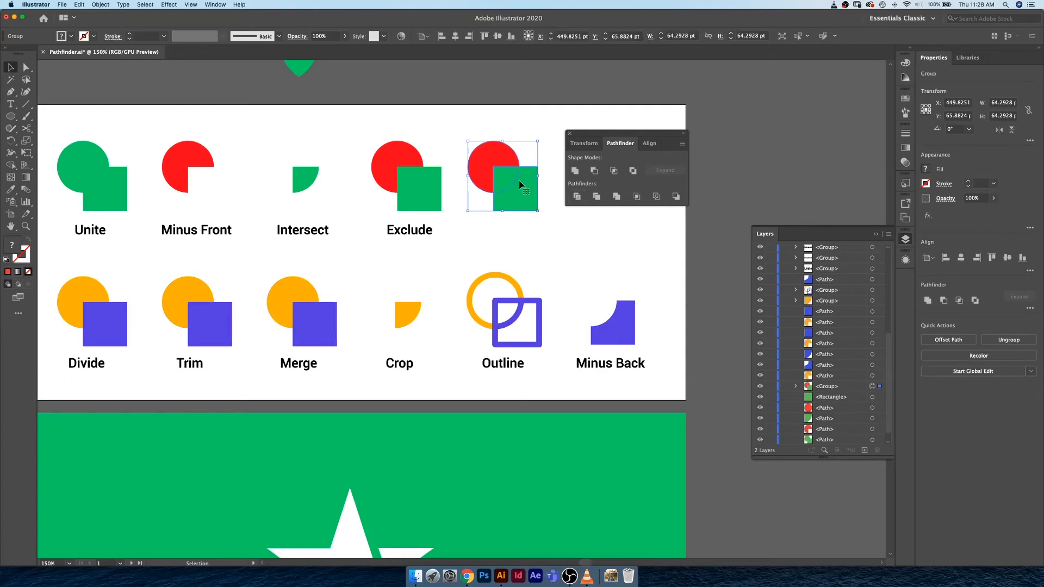
right_click(519, 183)
left_click(551, 247)
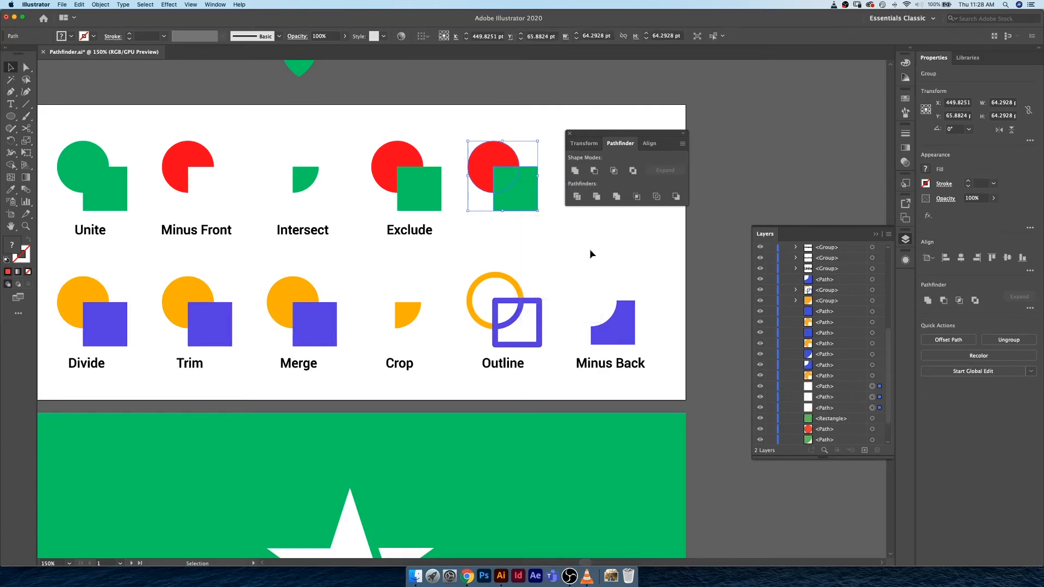
left_click(587, 251)
Delete both green pieces of the divided copy to mimic Minus Front, and undo the deletion
left_click(498, 172)
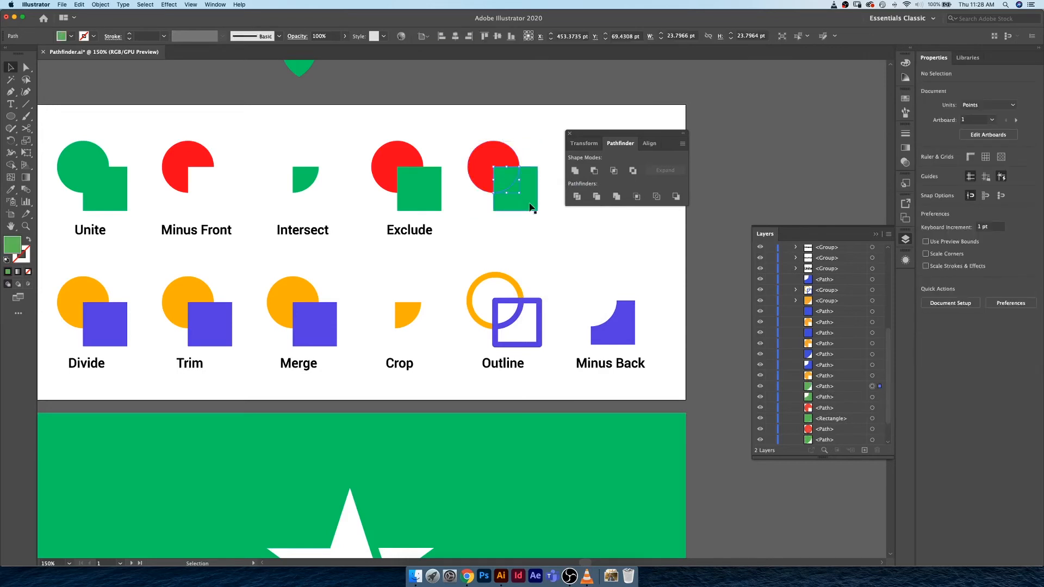
key("Delete")
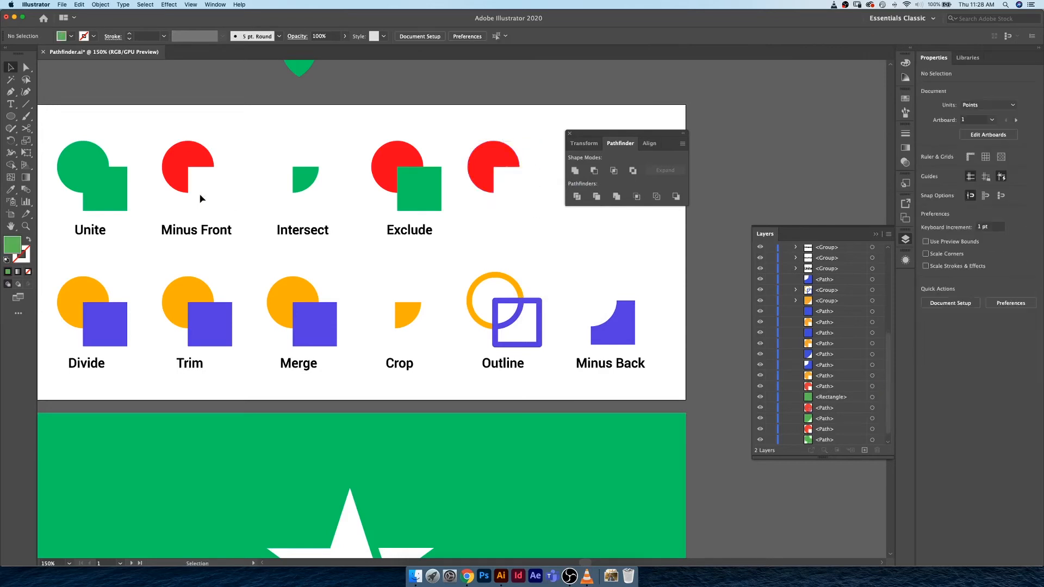
key("super+z")
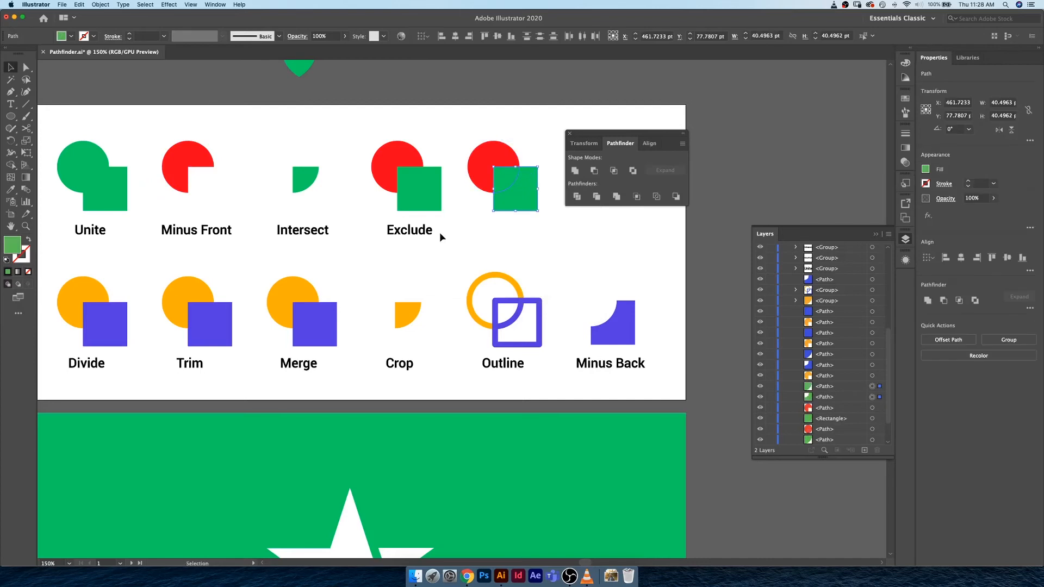
left_click(500, 235)
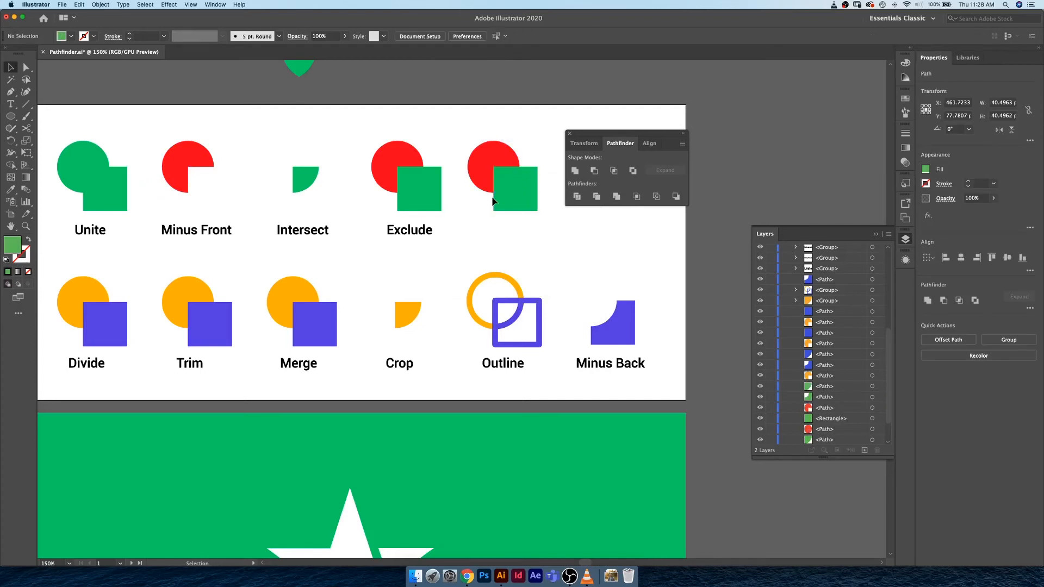
Delete the red piece and outer green piece of the divided copy to mimic Intersect, and undo the deletion
left_click(482, 165)
left_click(522, 208, "shift")
key("Delete")
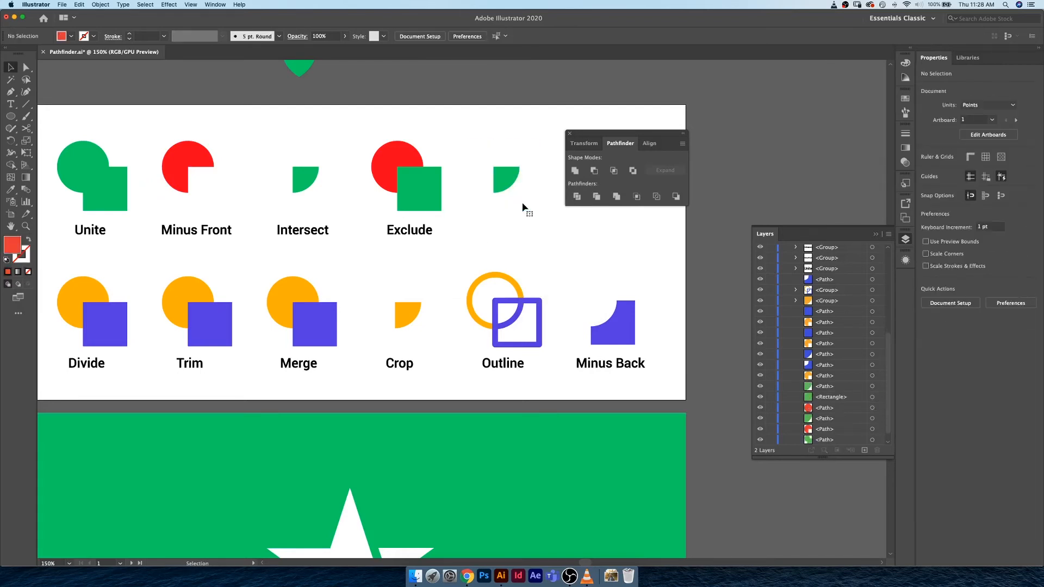
key("super+z")
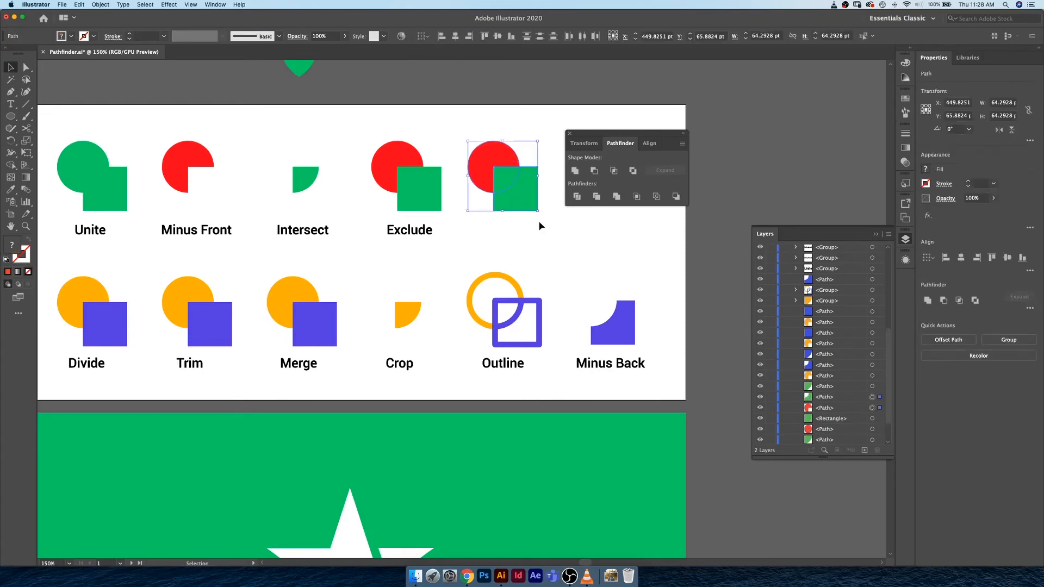
Delete the overlap and the red piece of the divided copy to mimic Minus Back, and undo the deletion
left_click(505, 175)
left_click(492, 156, "shift")
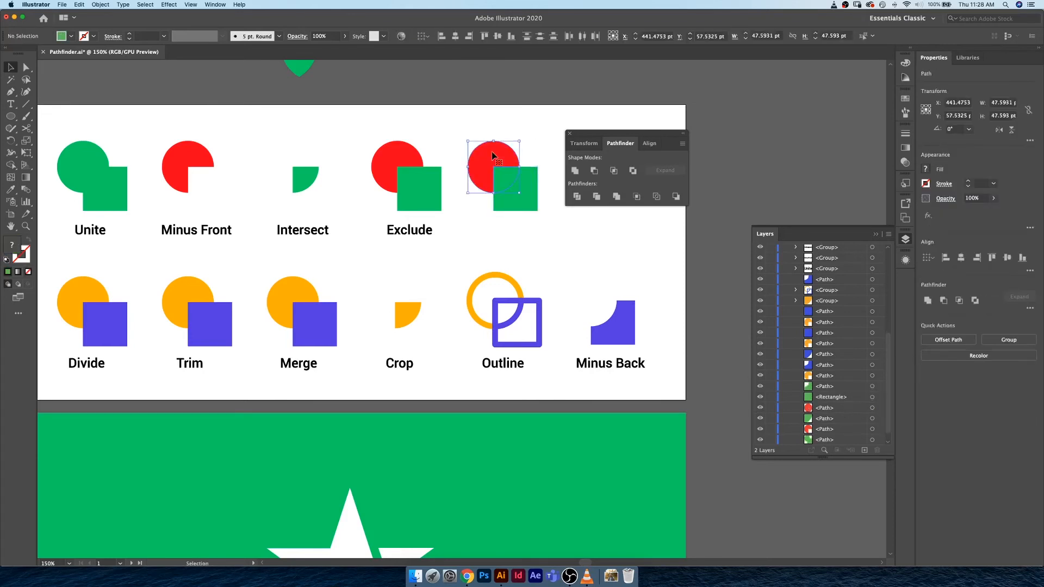
key("Delete")
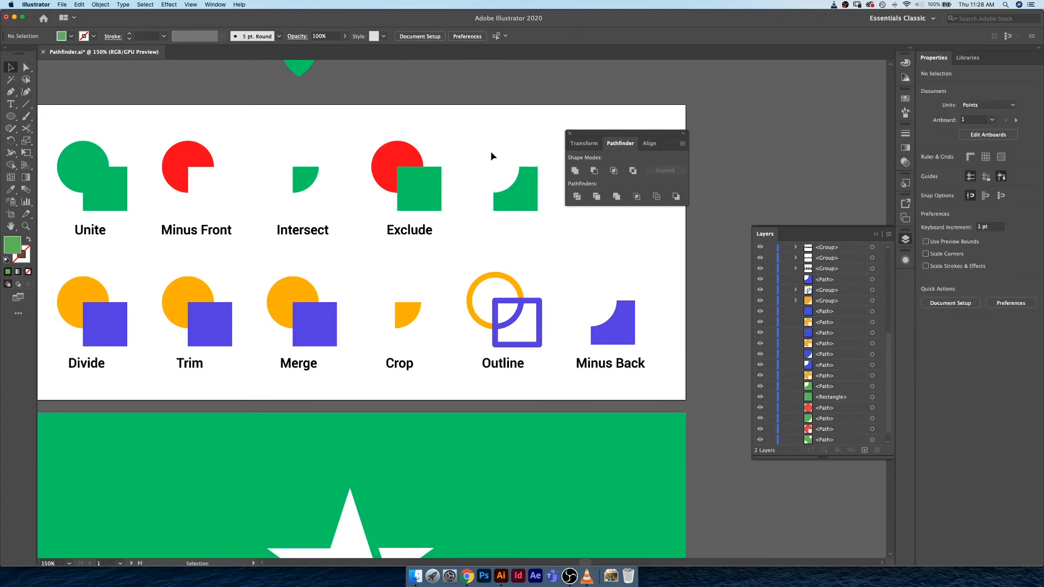
key("super+z")
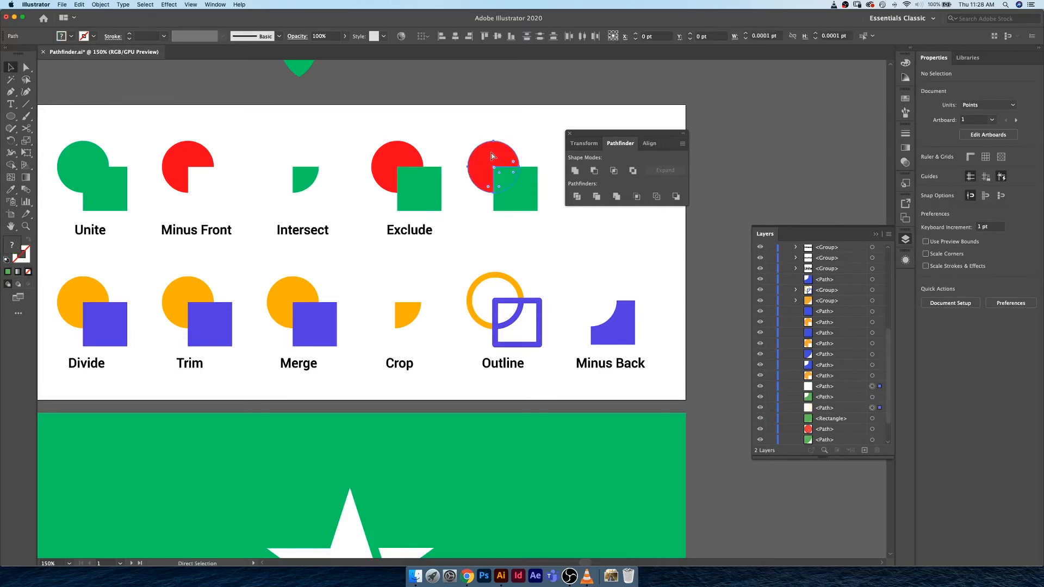
Apply the Exclude shape mode to the original red circle and green square above the Exclude label
left_click(399, 195)
left_click(396, 188, "shift")
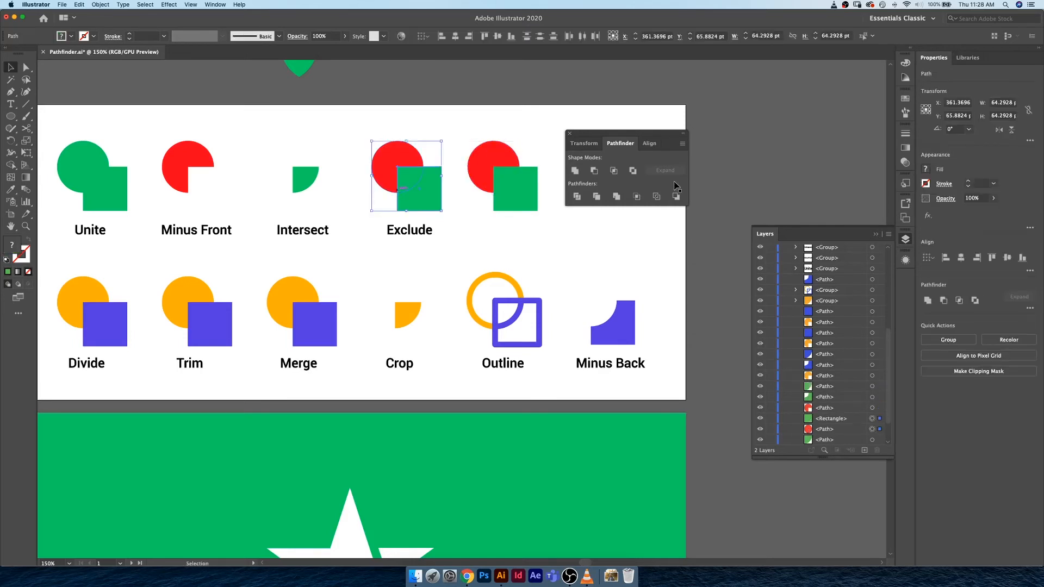
left_click(632, 170)
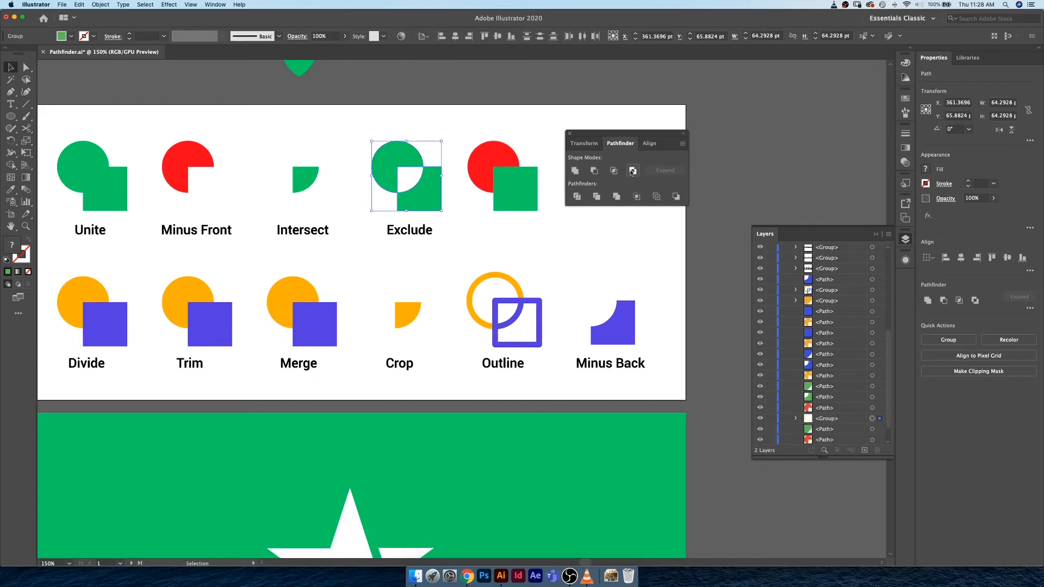
Delete the overlap from the divided copy for comparison with Exclude, and undo both that deletion and the Exclude operation
left_click(539, 136)
key("Delete")
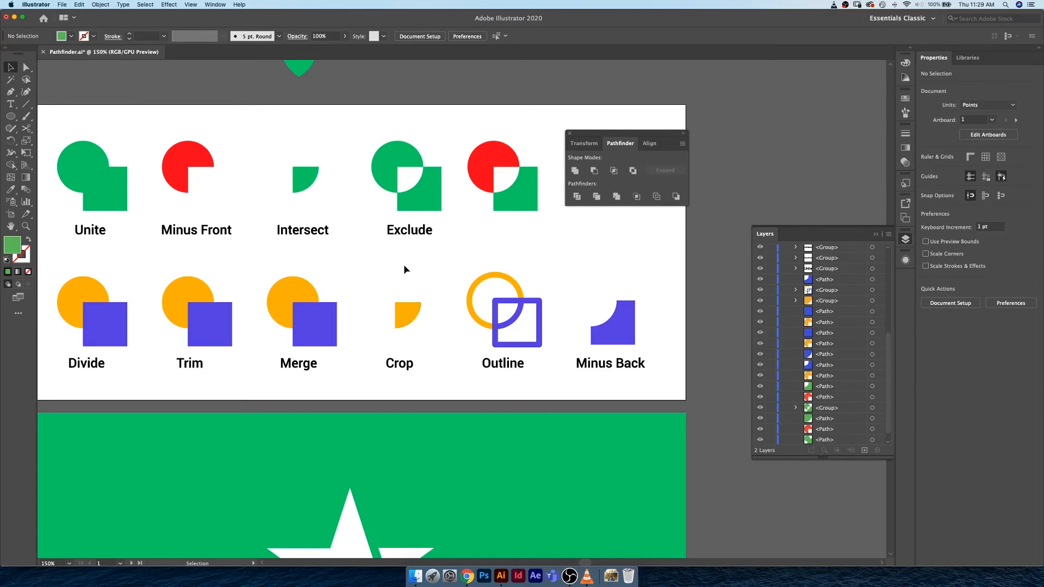
key("super+z")
key("super+z")
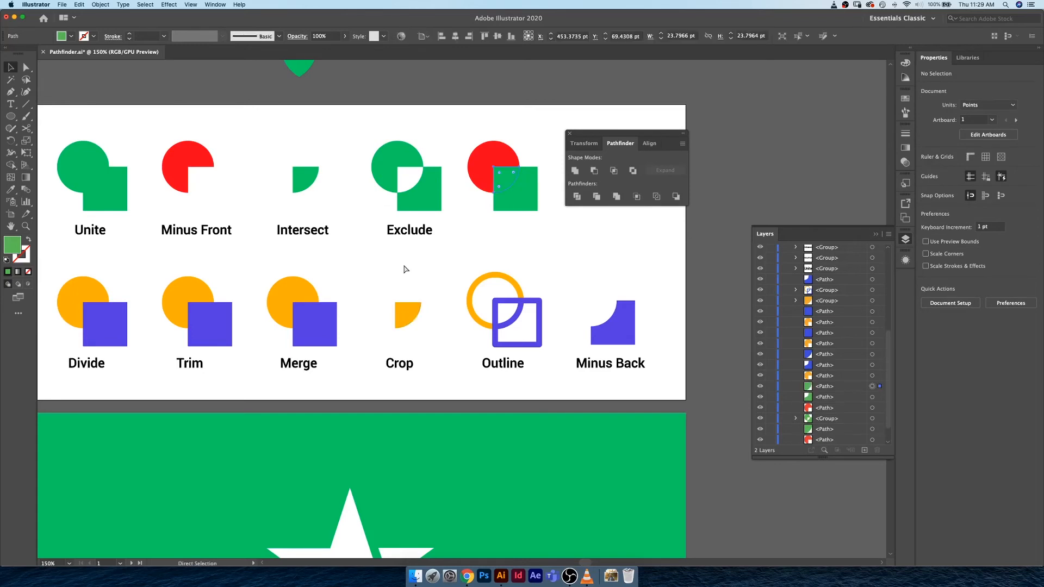
left_click(508, 180)
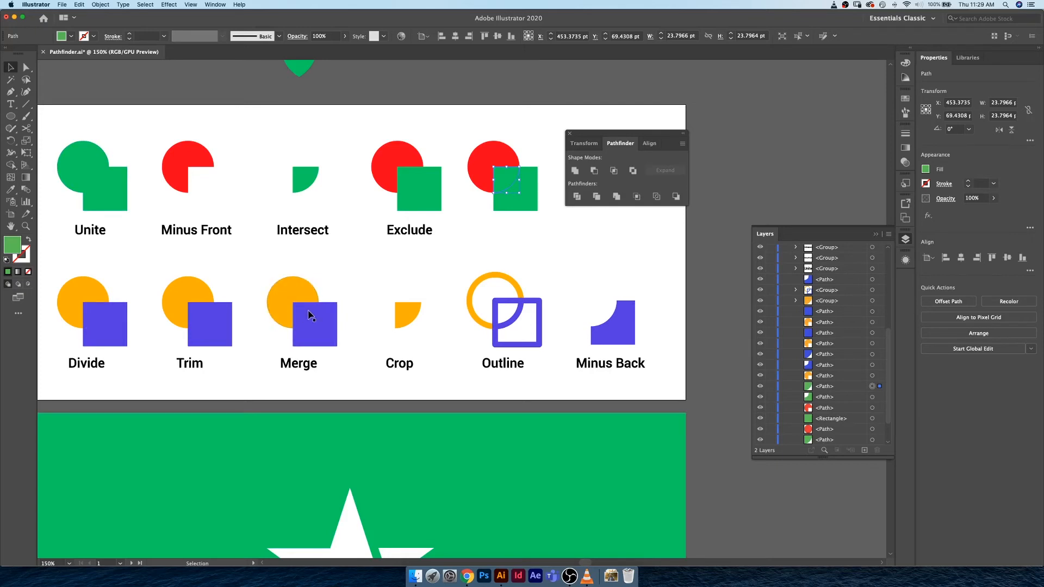
left_click(366, 263)
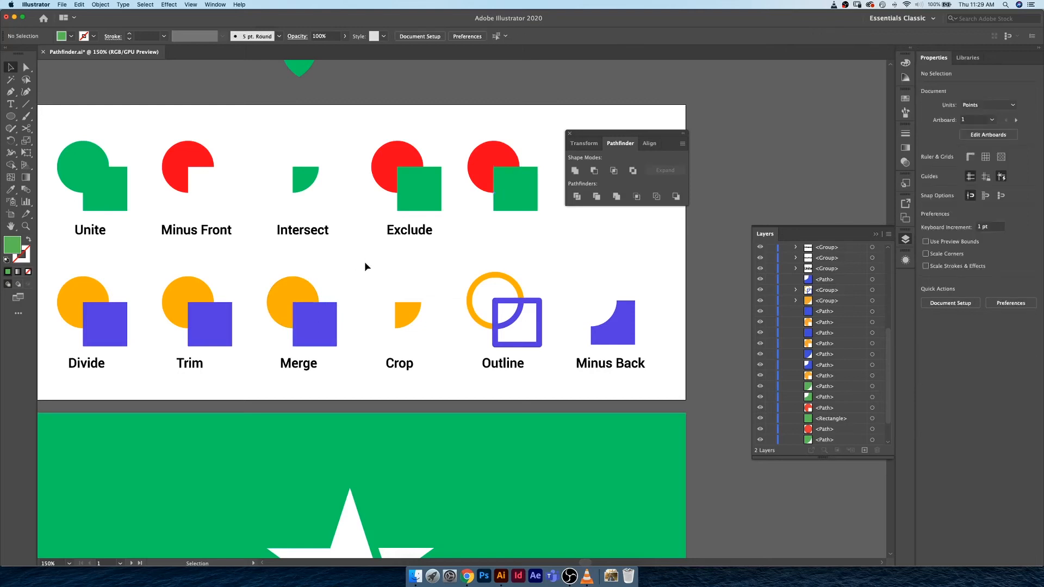
Open Pathfinder Options to review the precision, redundant point and unpainted artwork settings, and cancel without changes
scroll(365, 266, "up", 5)
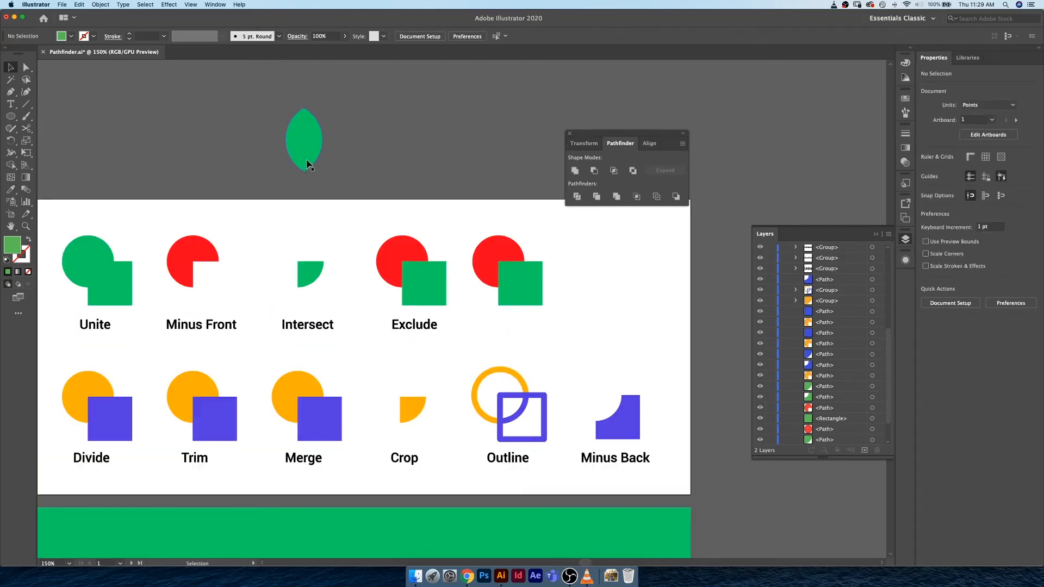
left_click_drag(366, 326, 400, 221)
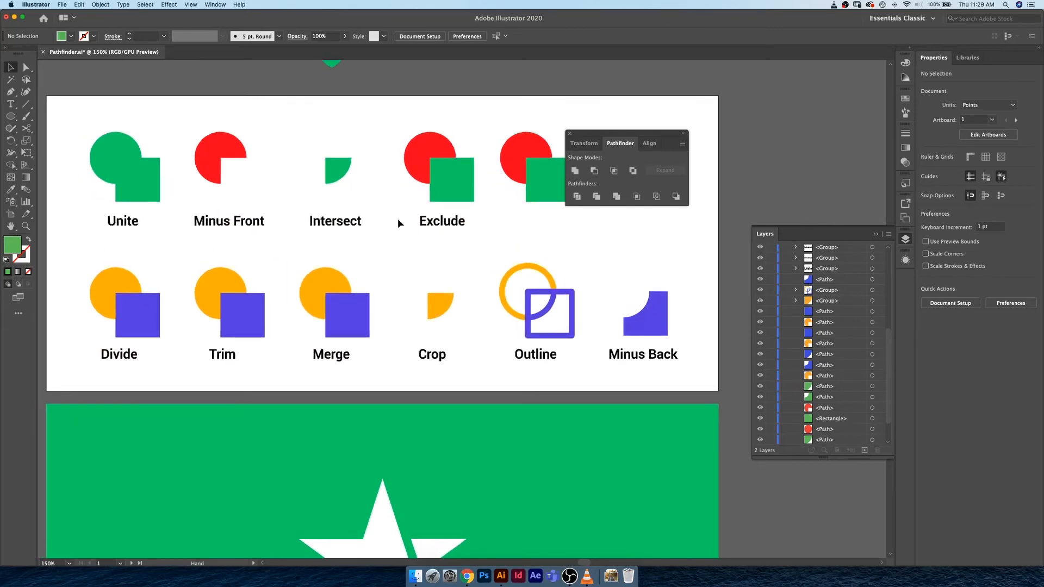
left_click_drag(626, 129, 649, 100)
left_click(705, 116)
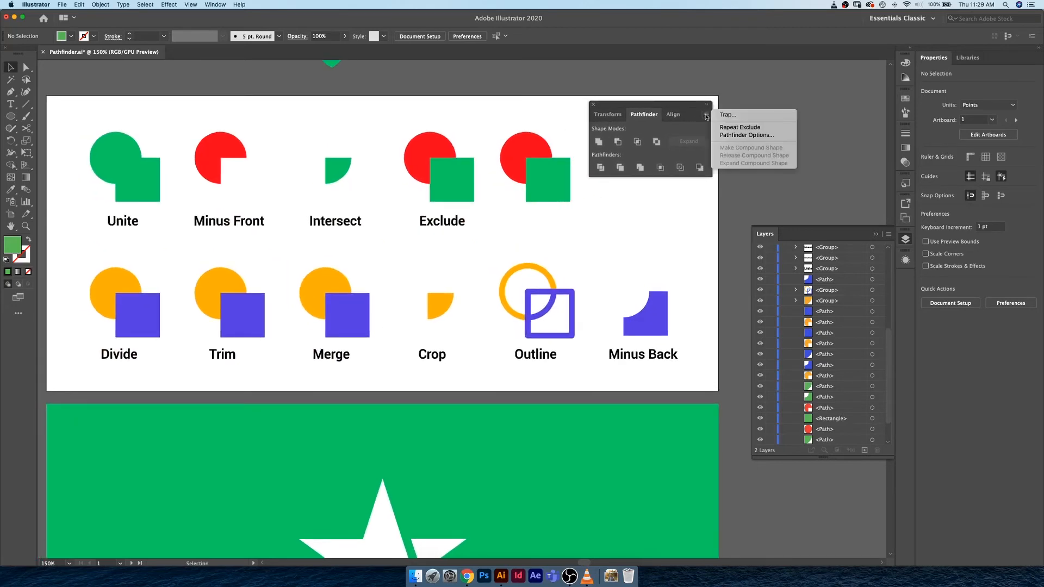
left_click(753, 136)
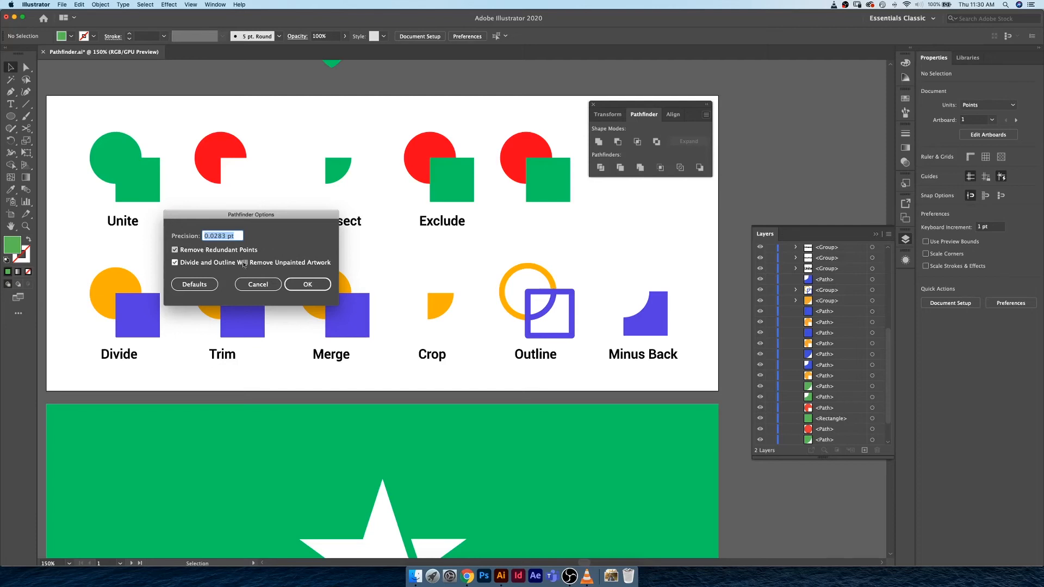
left_click(253, 282)
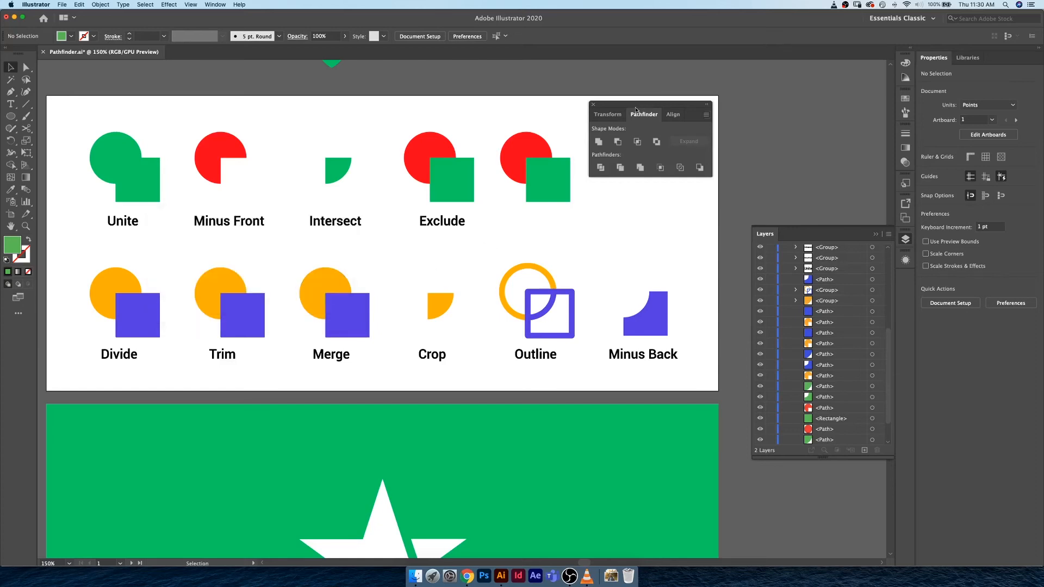
Draw a circle about 113 pt in diameter beside the white artboard, with no fill and a 25 pt green stroke
left_click_drag(603, 105, 429, 138)
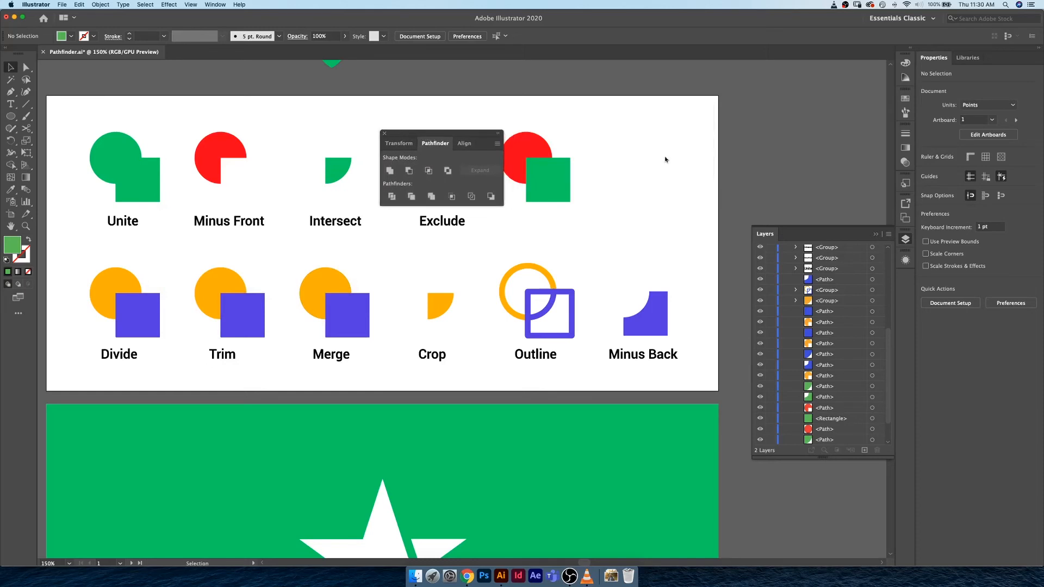
left_click_drag(666, 158, 329, 129)
left_click_drag(10, 116, 61, 142)
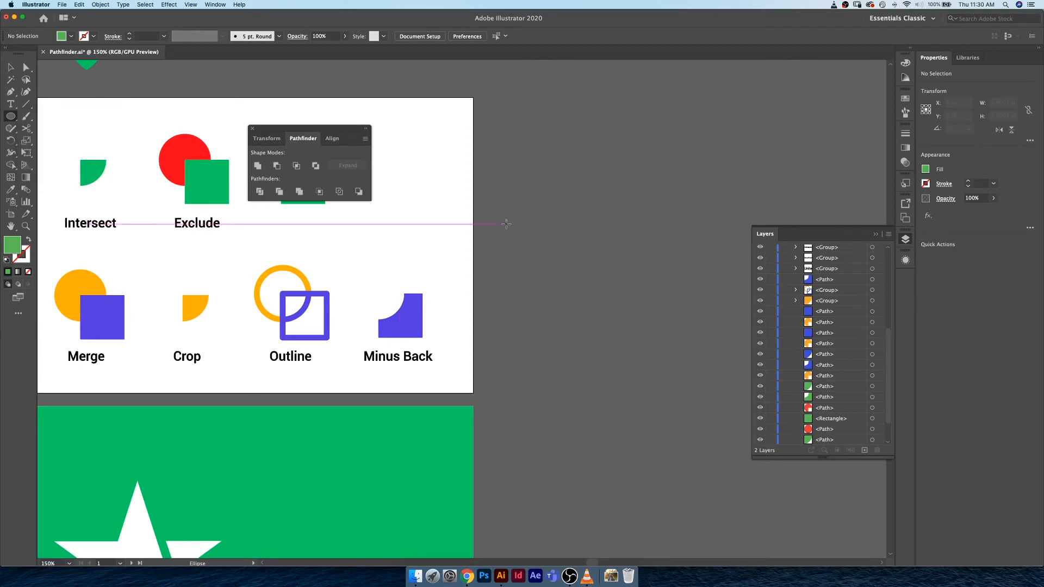
left_click(28, 240)
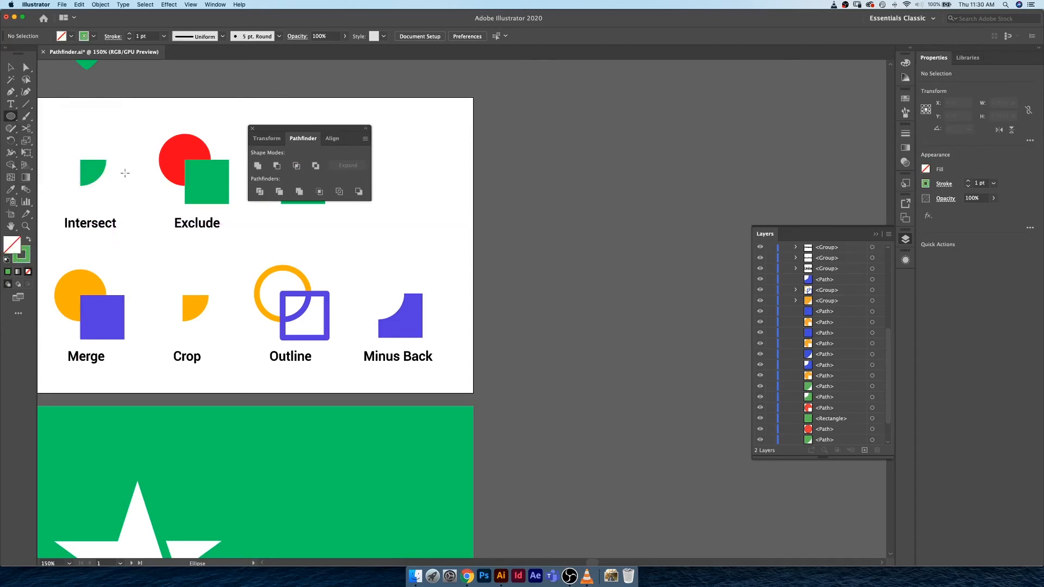
left_click(148, 36)
type("25")
key("Return")
left_click_drag(501, 171, 624, 293)
Convert the green circle's stroke into a filled shape with Outline Stroke
left_click(100, 5)
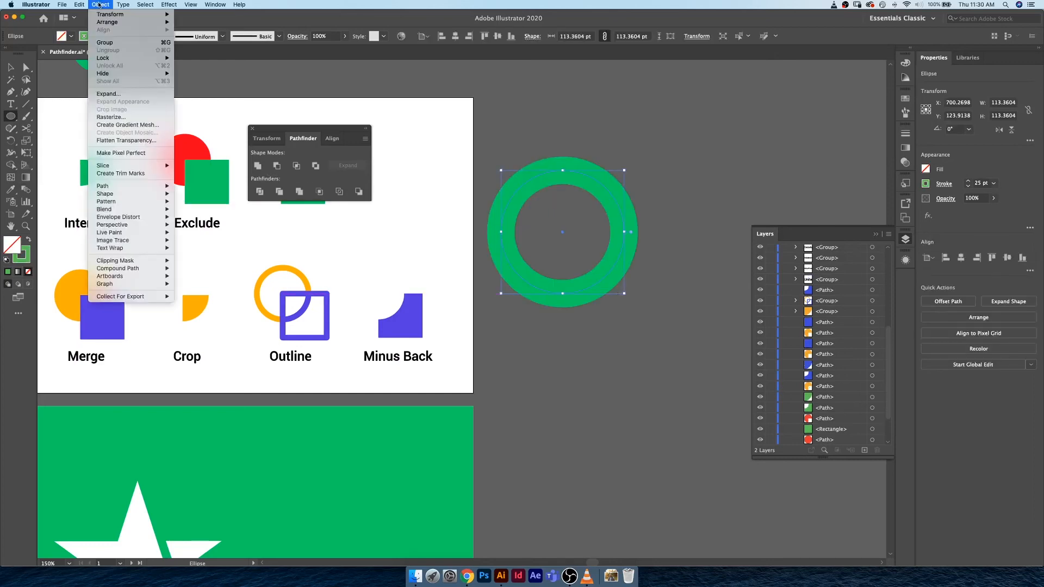
mouse_move(126, 185)
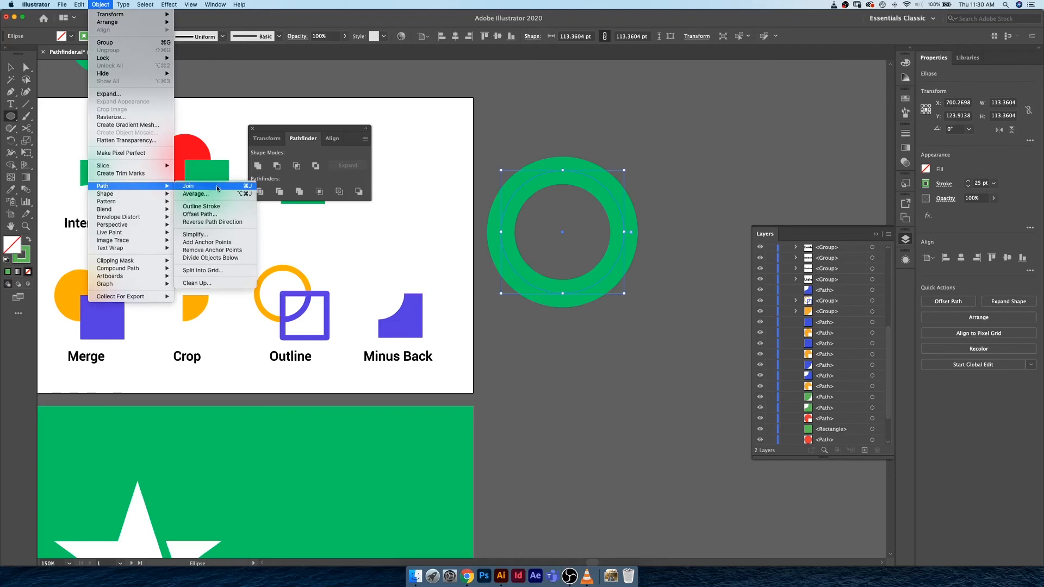
left_click(216, 207)
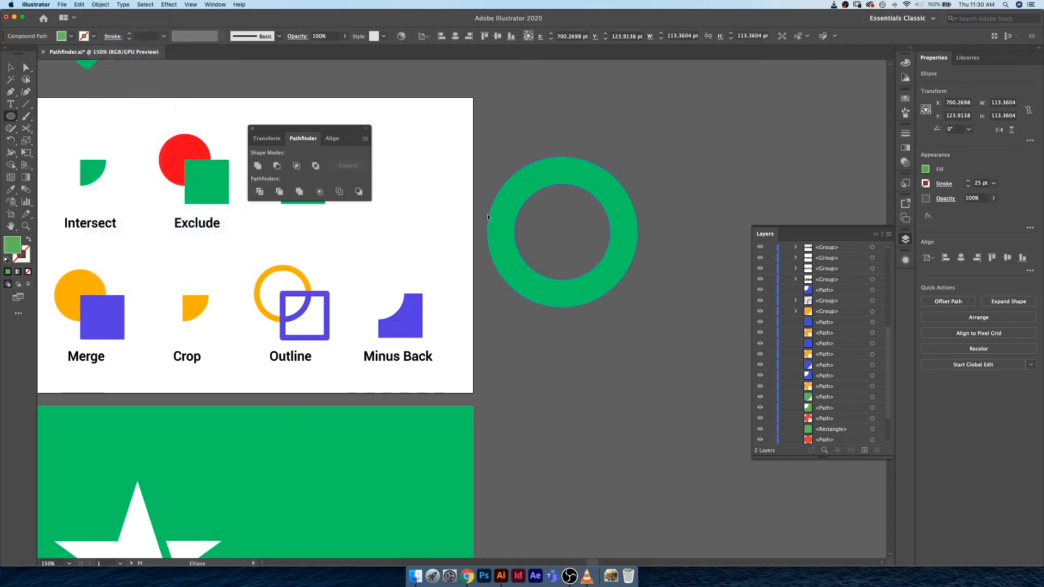
Draw a green square about 101 pt wide over the ring's right side and rotate it 45° into a diamond
key("v")
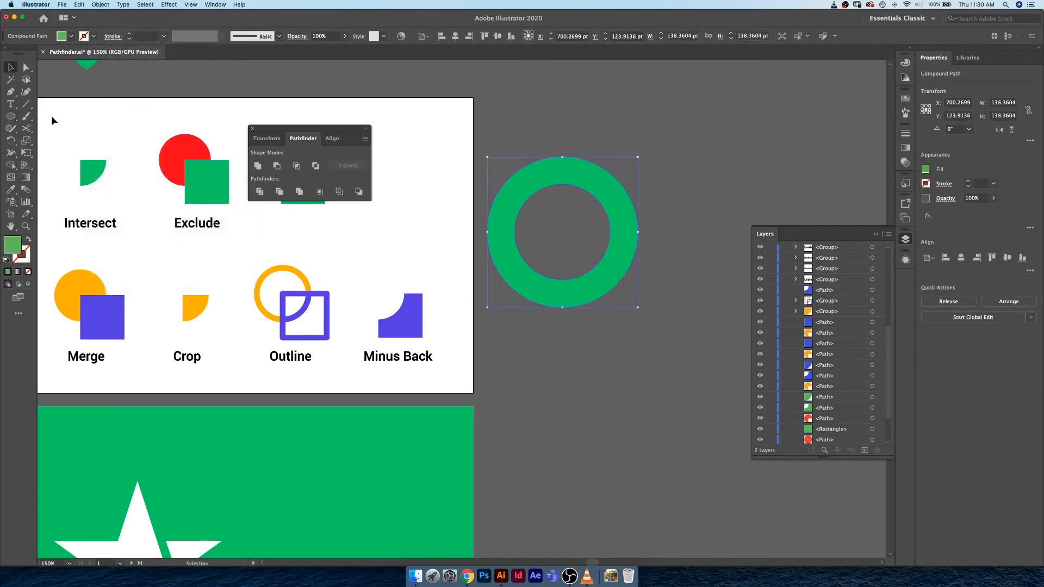
left_click(383, 95)
left_click_drag(11, 116, 65, 111)
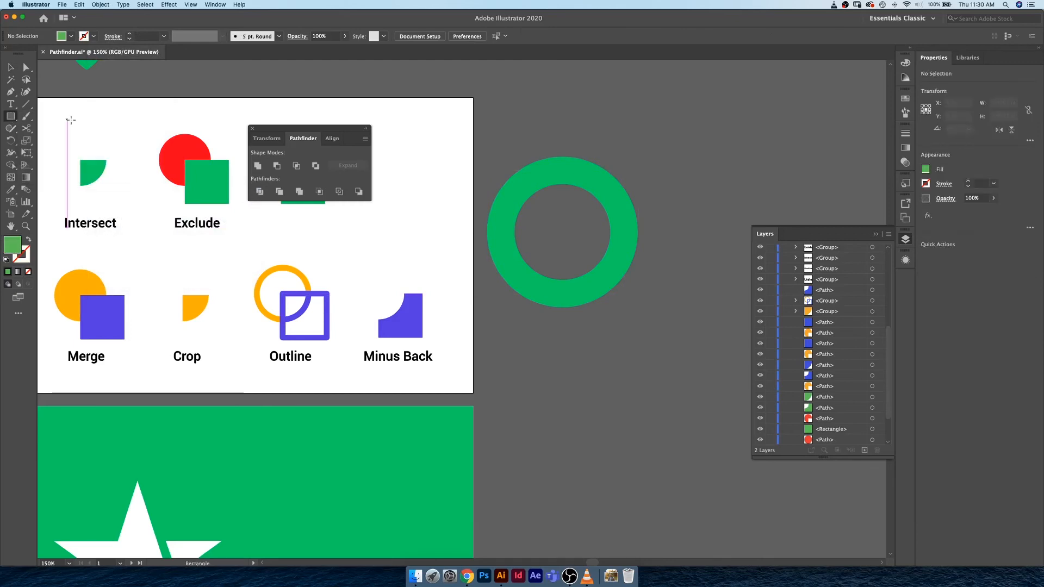
left_click_drag(686, 190, 575, 299)
key("v")
left_click_drag(689, 302, 665, 319)
Nudge the diamond to about X 773 pt, Y 122 pt, so it overlaps the right part of the ring
key("shift+Up")
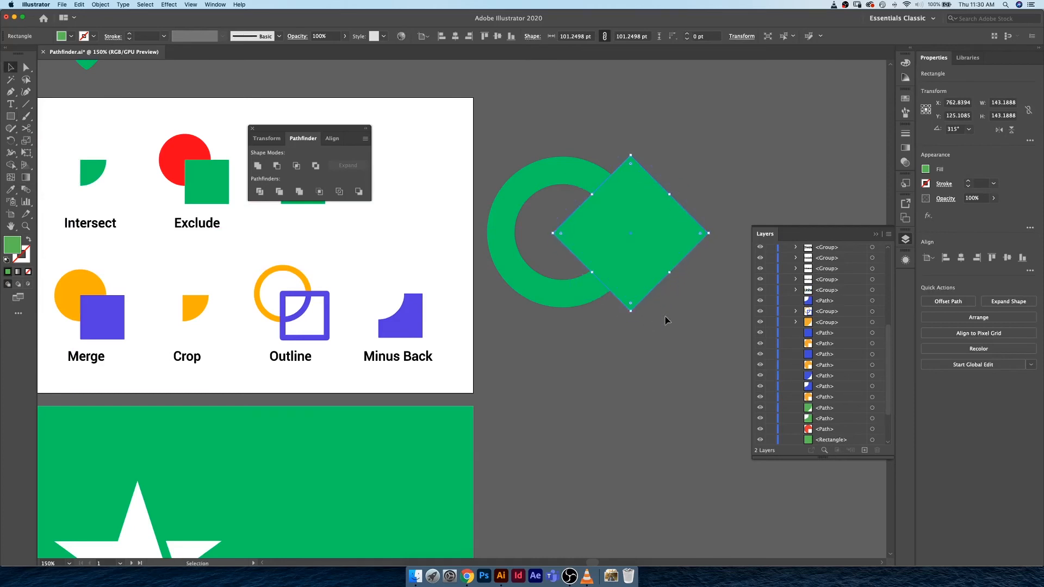
key("Up")
key("Up")
key("Up")
key("shift+Right")
key("shift+Right")
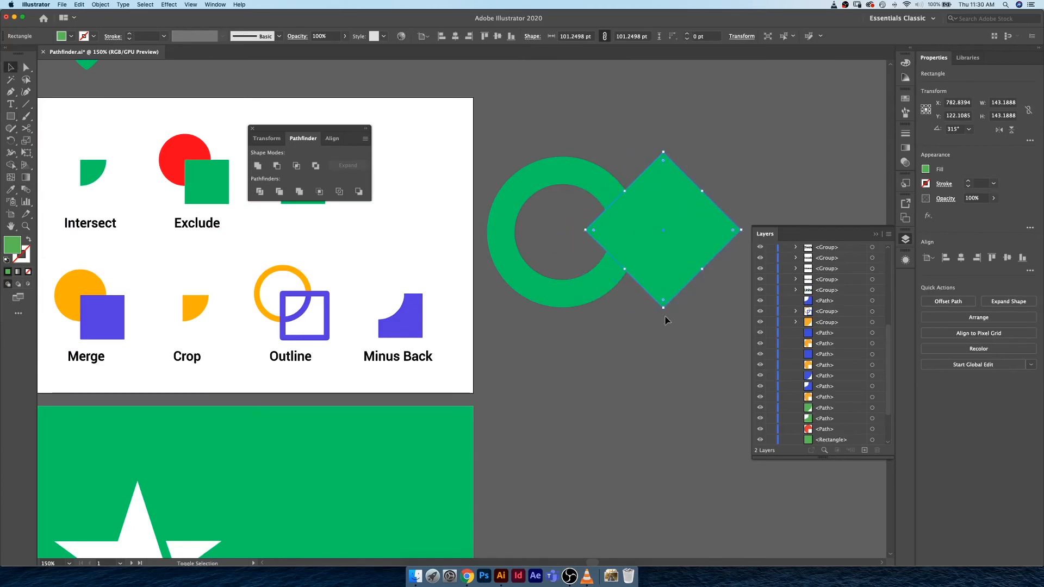
key("shift+Left")
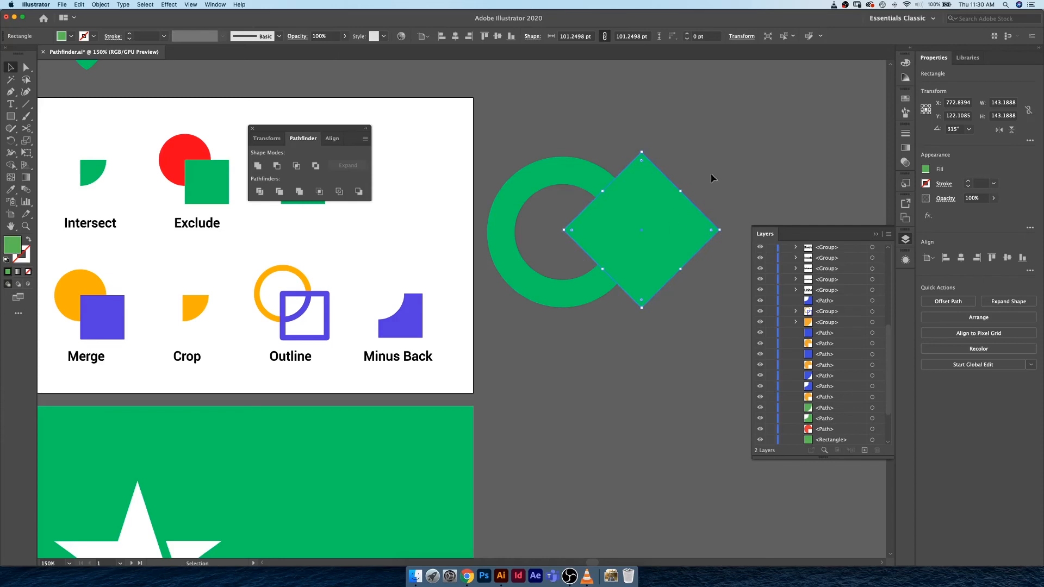
Select the ring and diamond, and turn off Divide and Outline Will Remove Unpainted Artwork in Pathfinder Options
left_click_drag(704, 179, 546, 284)
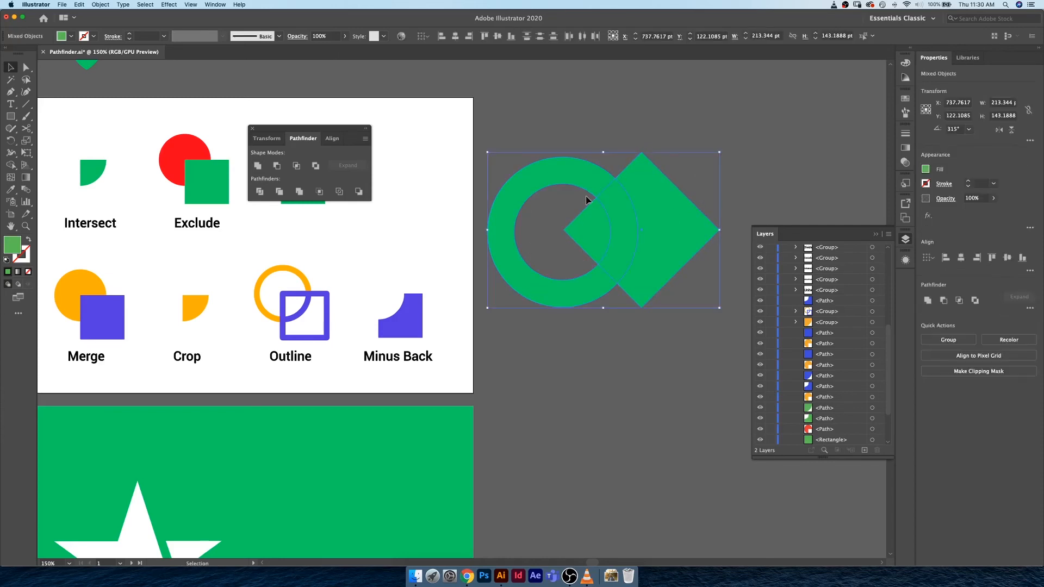
left_click(365, 139)
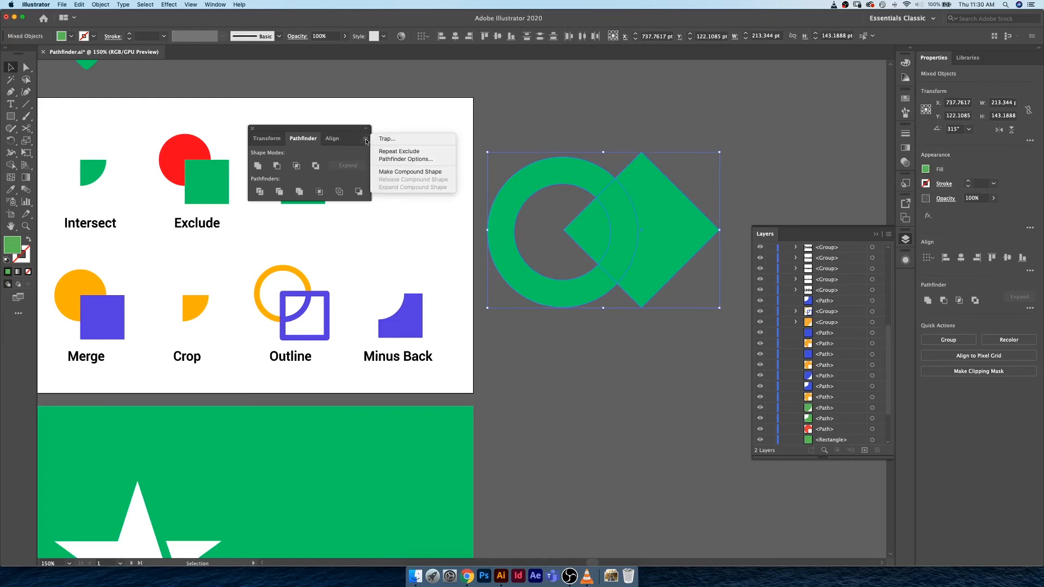
left_click(392, 160)
left_click(175, 263)
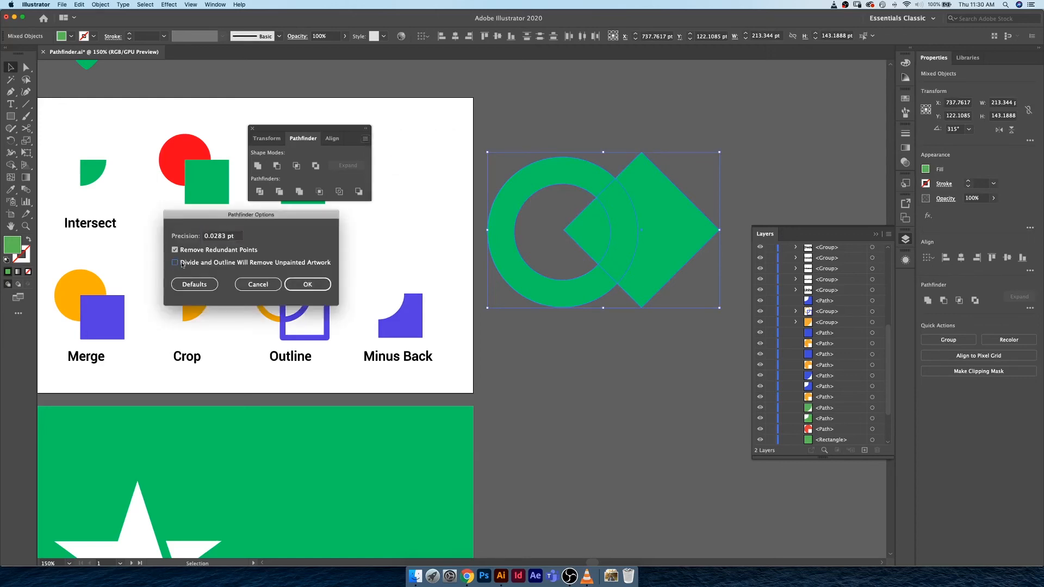
left_click(298, 286)
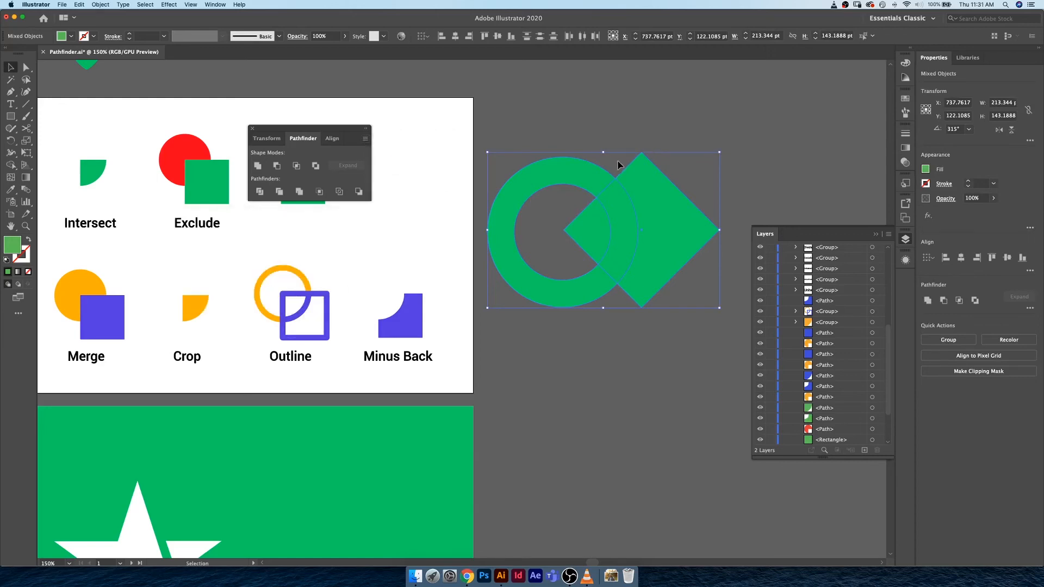
Apply Divide to the ring and diamond, and ungroup the resulting pieces
left_click(261, 191)
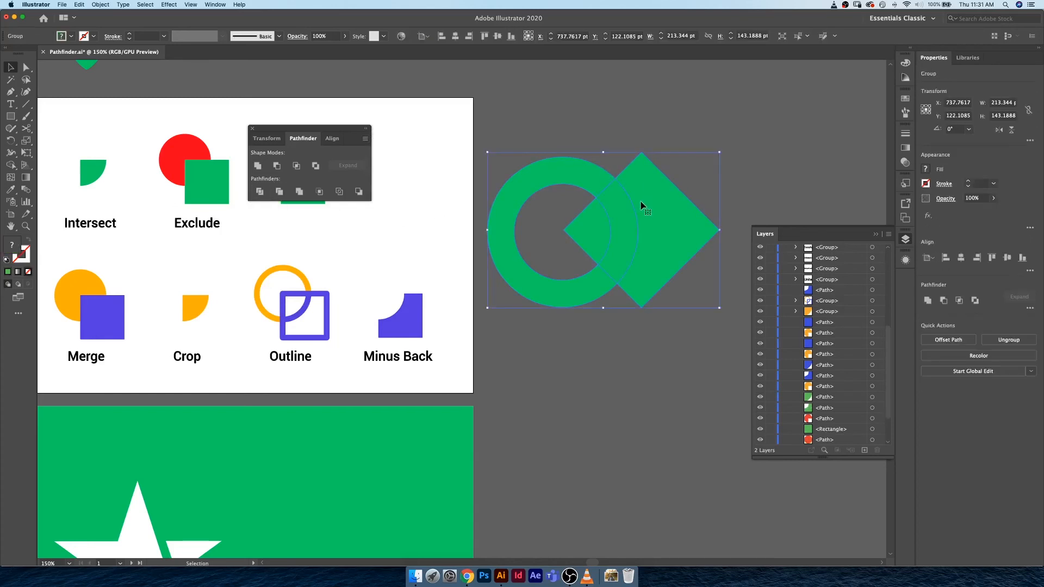
right_click(628, 216)
left_click(684, 289)
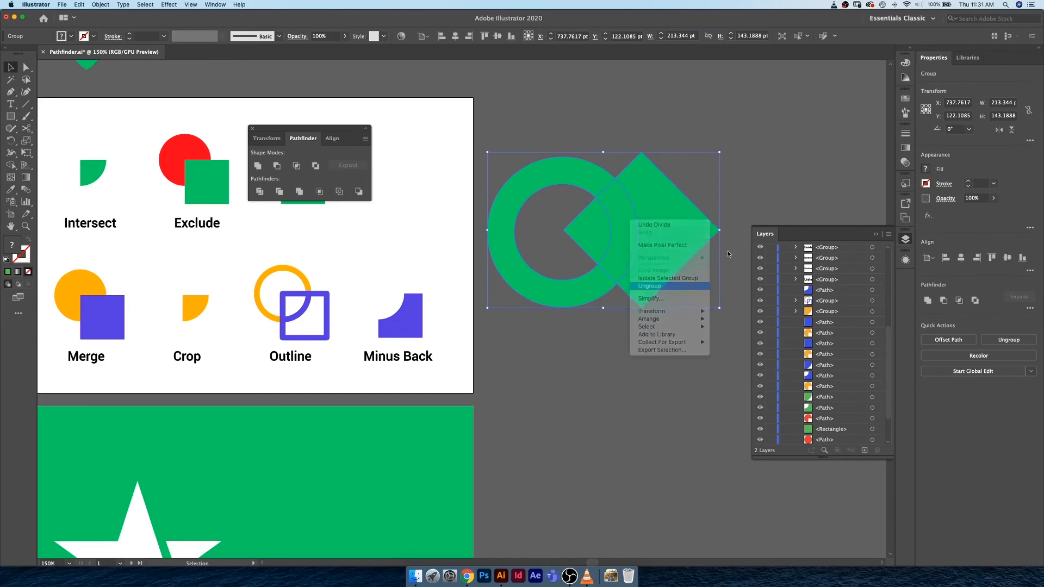
Pull the divided pieces apart horizontally, spacing the arrow-like piece, curved band and inner wedge away from the ring
scroll(647, 163, "right", 5)
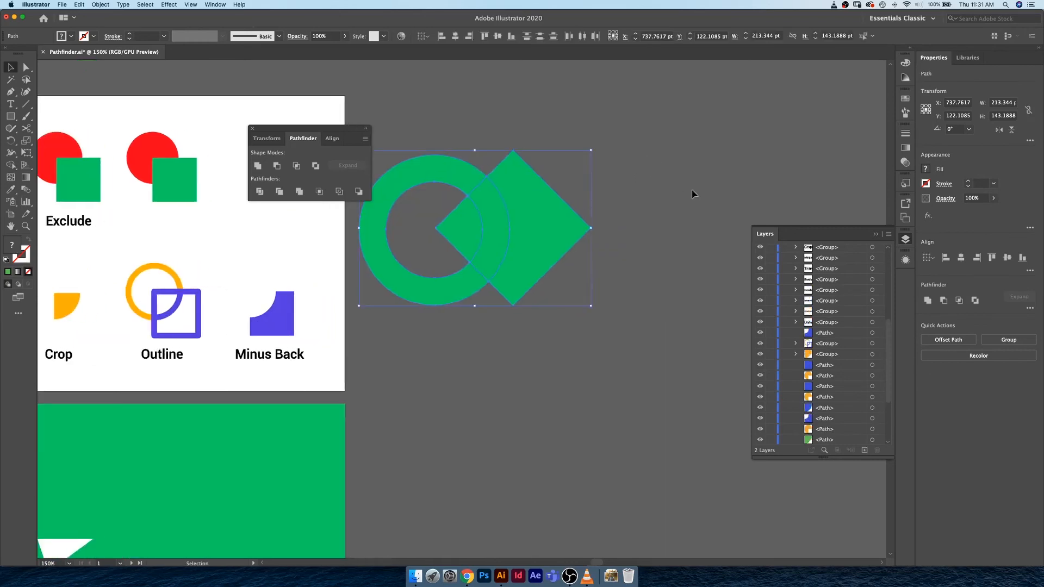
left_click_drag(553, 226, 634, 230)
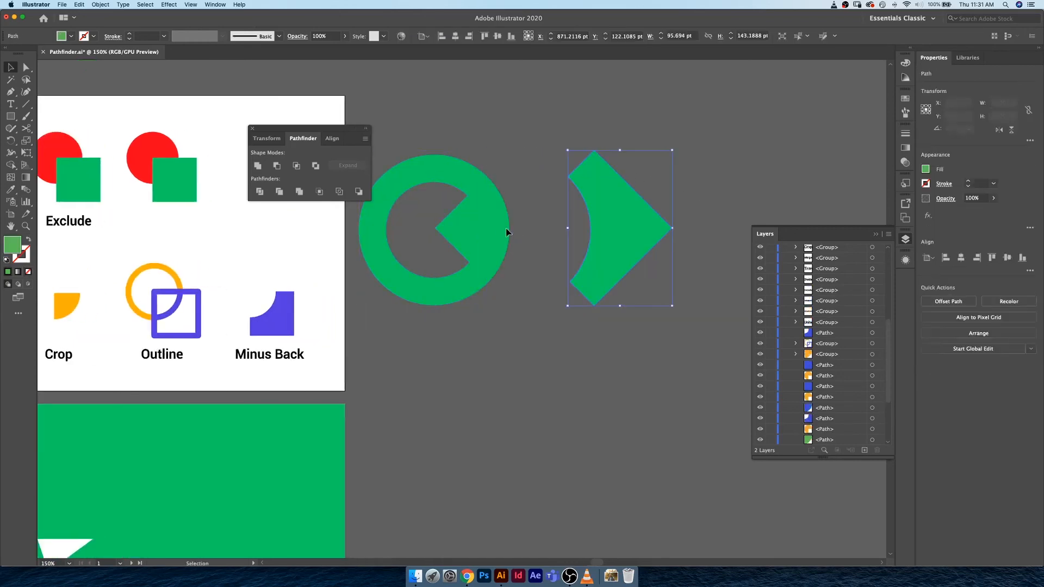
mouse_move(506, 232)
left_mouse_down()
mouse_move(549, 232)
mouse_move(488, 235)
left_mouse_up()
left_click(548, 310)
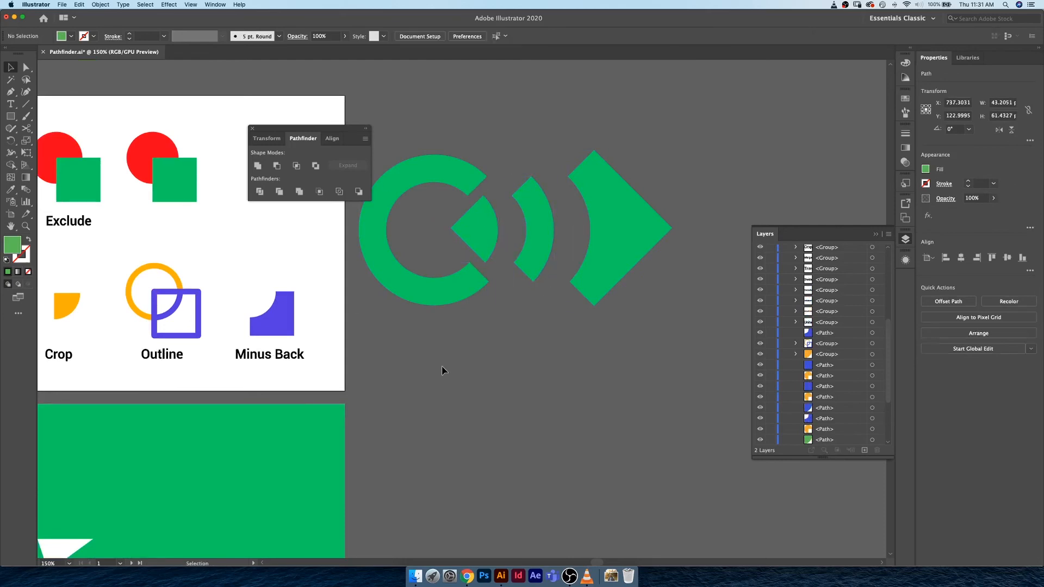
Select all the divided pieces, including the unpainted inner one, and fill them with cyan 0BF9E2
key("space")
left_click_drag(676, 175, 389, 308)
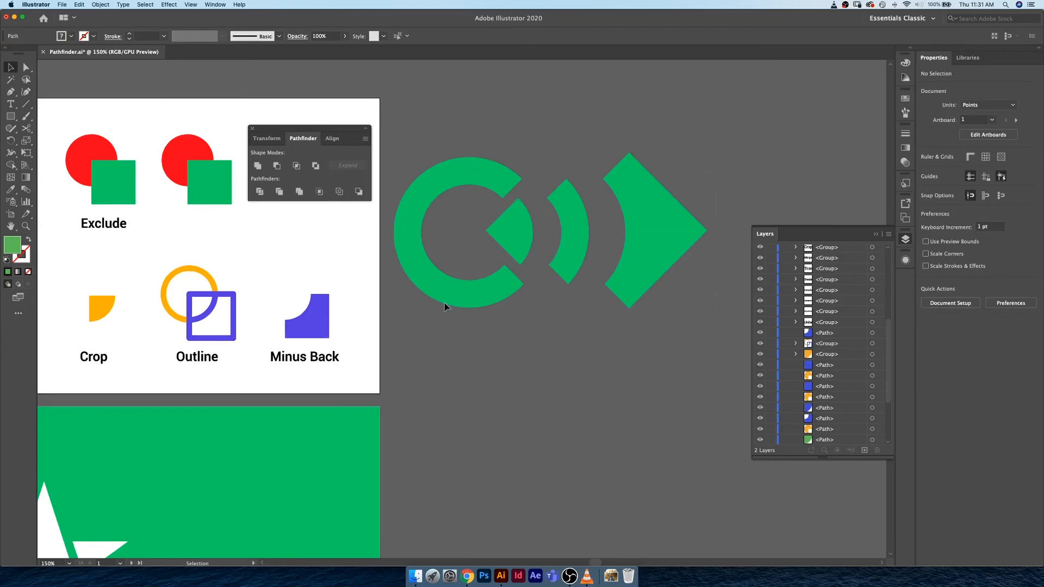
double_click(12, 245)
mouse_move(897, 236)
left_mouse_down()
mouse_move(897, 257)
mouse_move(897, 242)
left_mouse_up()
left_click(871, 177)
left_click(966, 180)
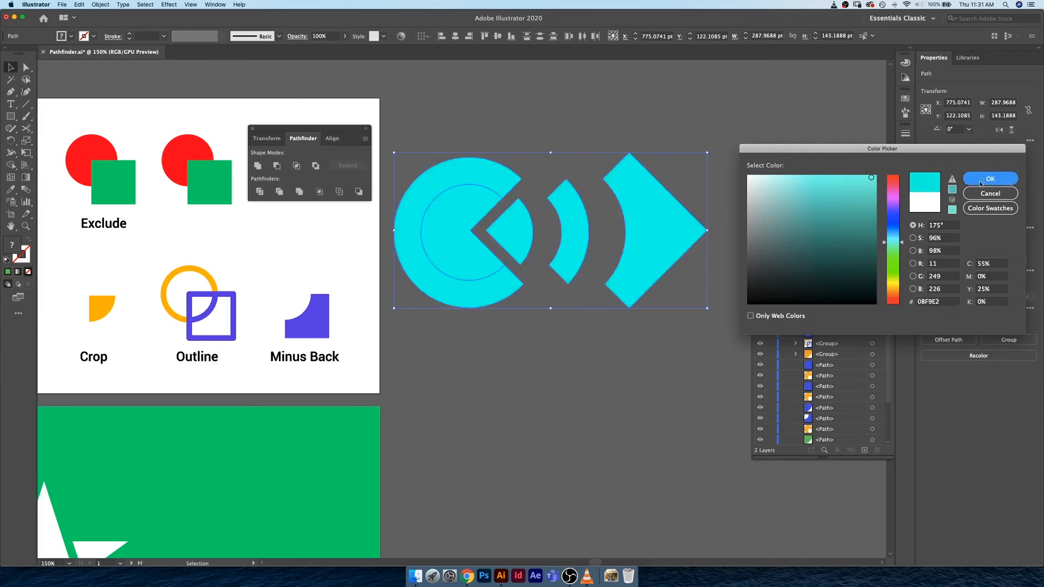
Shift the cyan piece inside the ring slightly right to reveal it as a separate shape, and undo the move
left_click(475, 215)
mouse_move(474, 215)
left_mouse_down()
mouse_move(489, 221)
mouse_move(481, 230)
left_mouse_up()
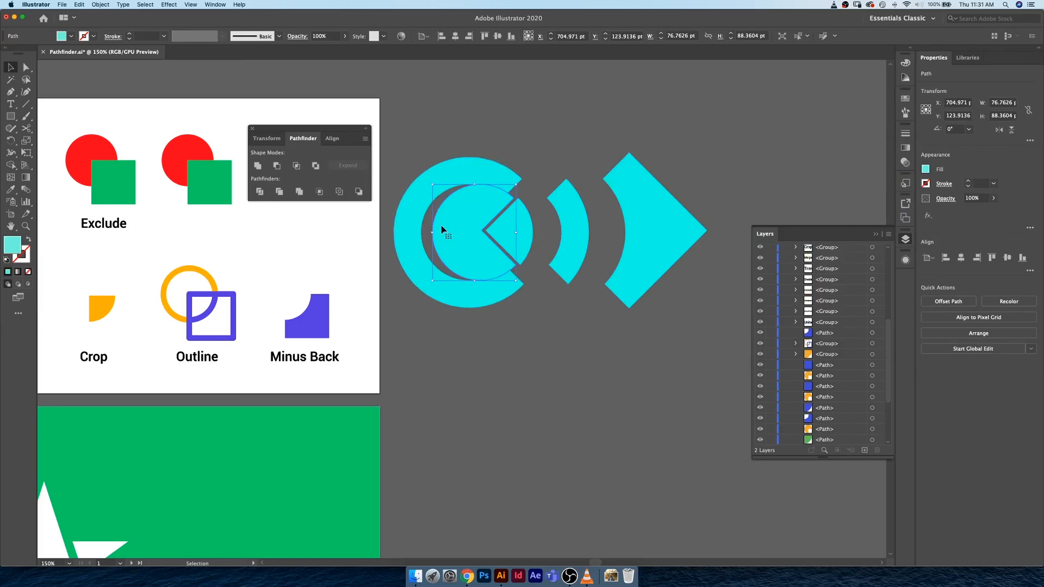
key("super+z")
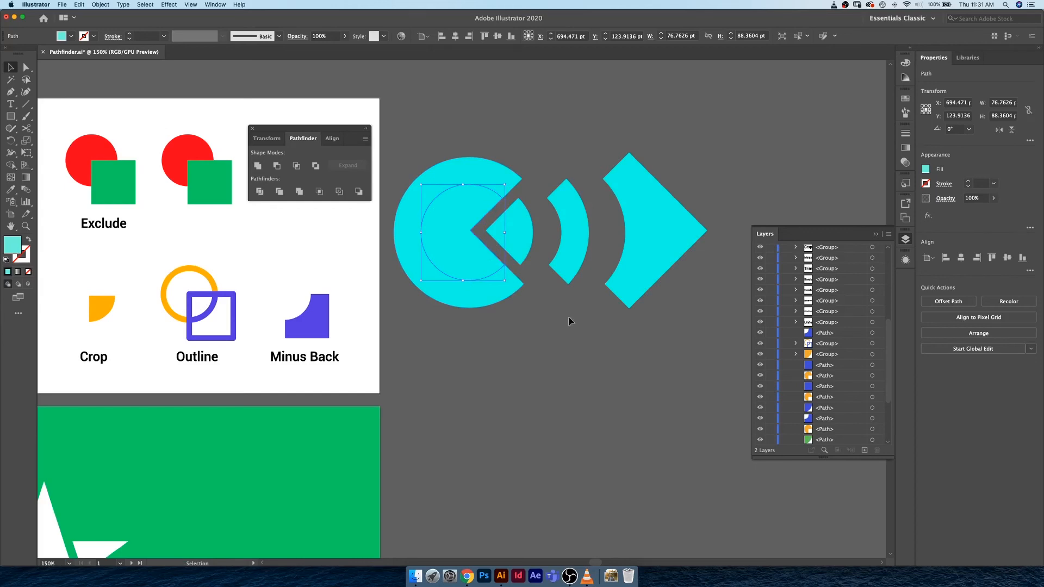
Undo the cyan fill, the piece moves, the ungrouping and Divide, back to the overlapping green ring and diamond
key("super+z")
key("super+z")
key("super+z")
key("super+z")
key("super+z")
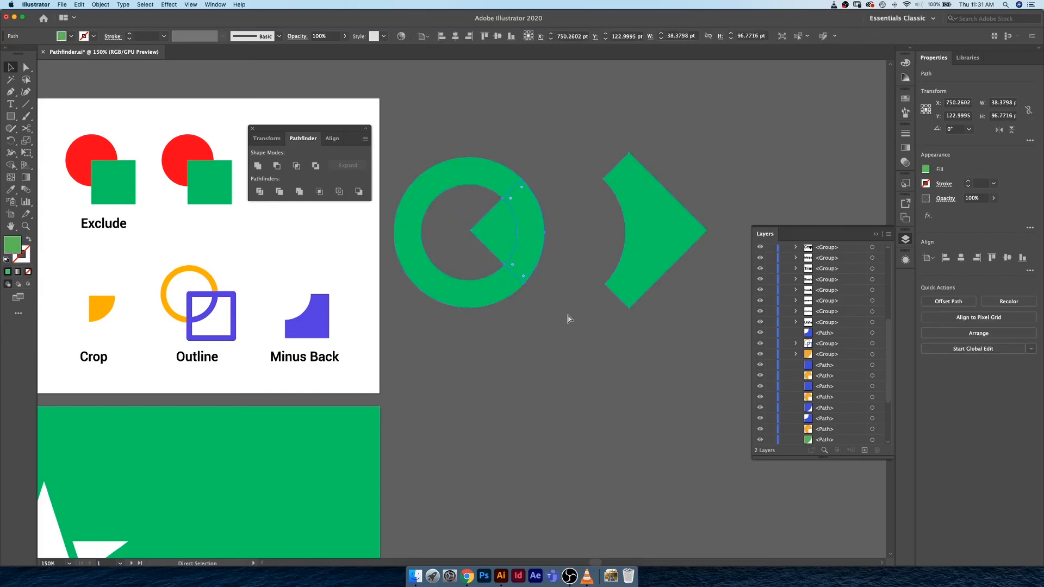
key("super+z")
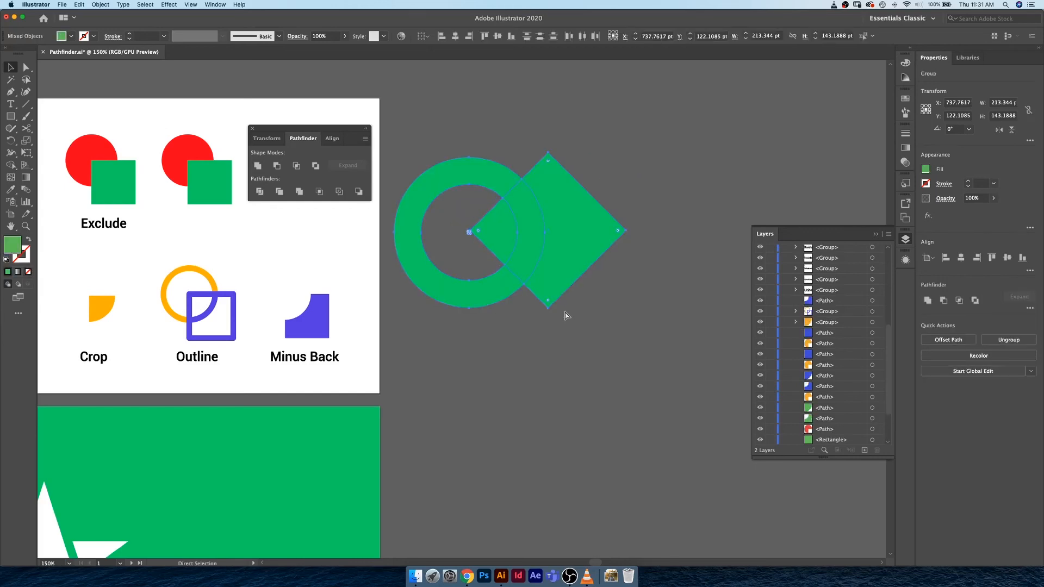
Turn on Divide and Outline Will Remove Unpainted Artwork in Pathfinder Options
left_click(562, 322)
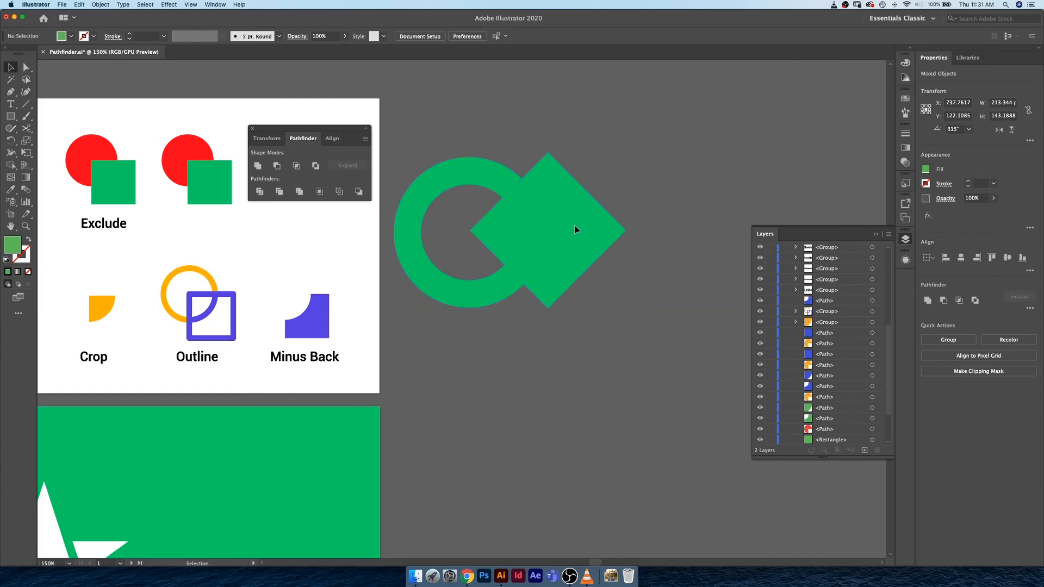
left_click(616, 230)
left_click(414, 177)
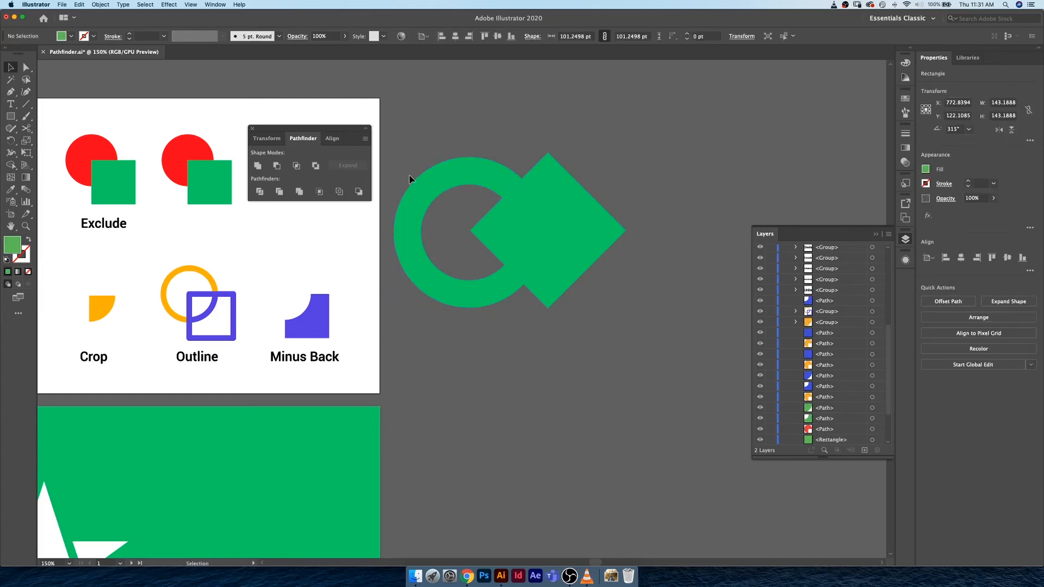
left_click(365, 138)
left_click(394, 160)
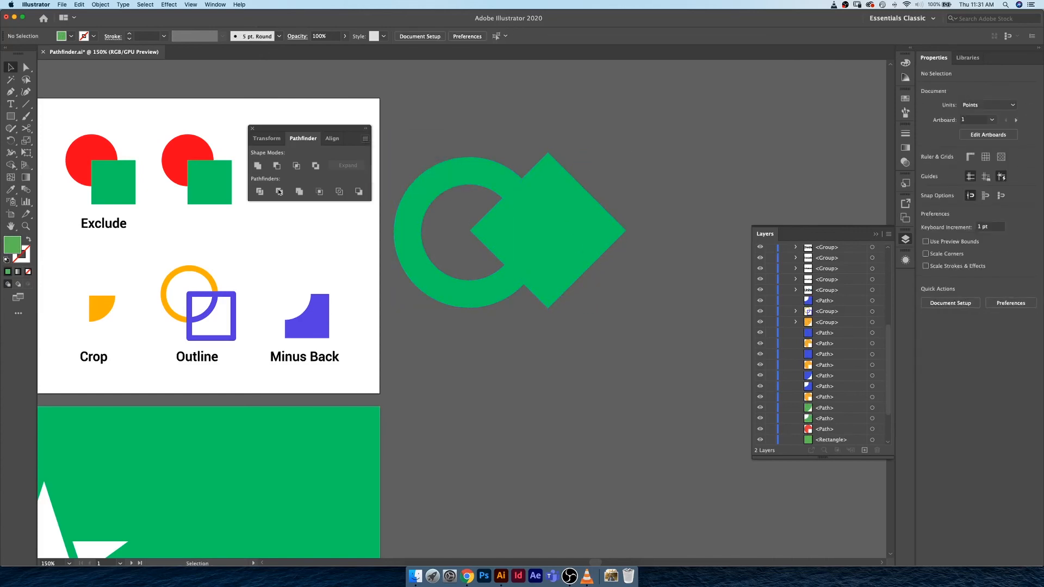
left_click(170, 264)
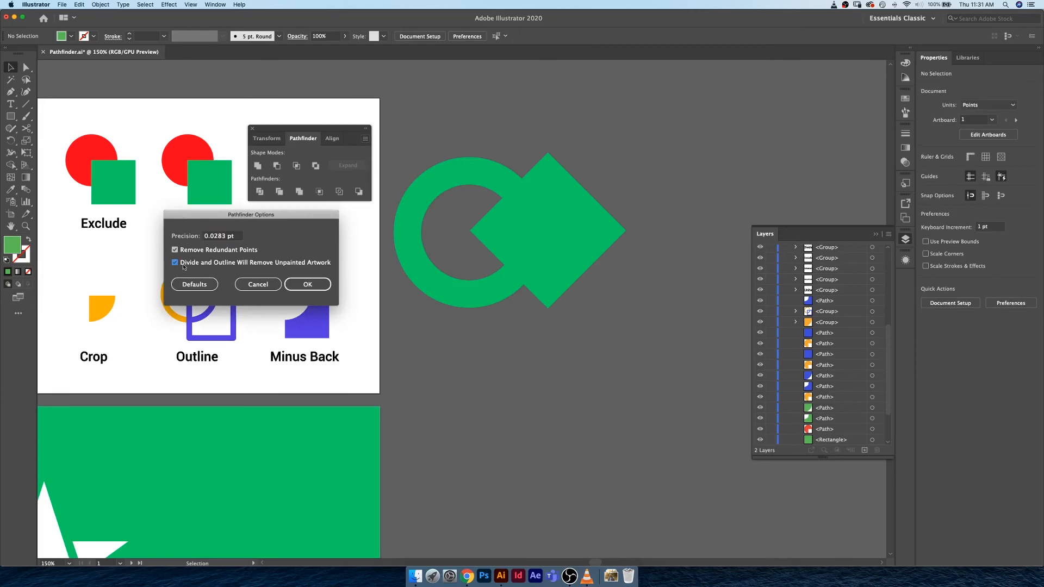
left_click(308, 285)
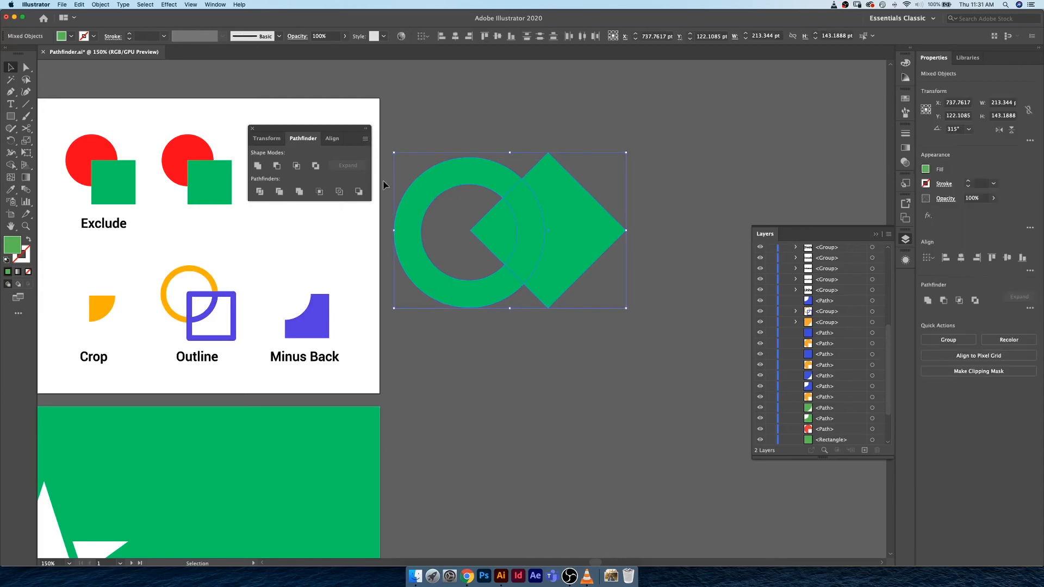
Divide the overlapping ring and diamond with unpainted artwork removed, and ungroup and deselect the pieces
left_click(263, 186)
right_click(523, 242)
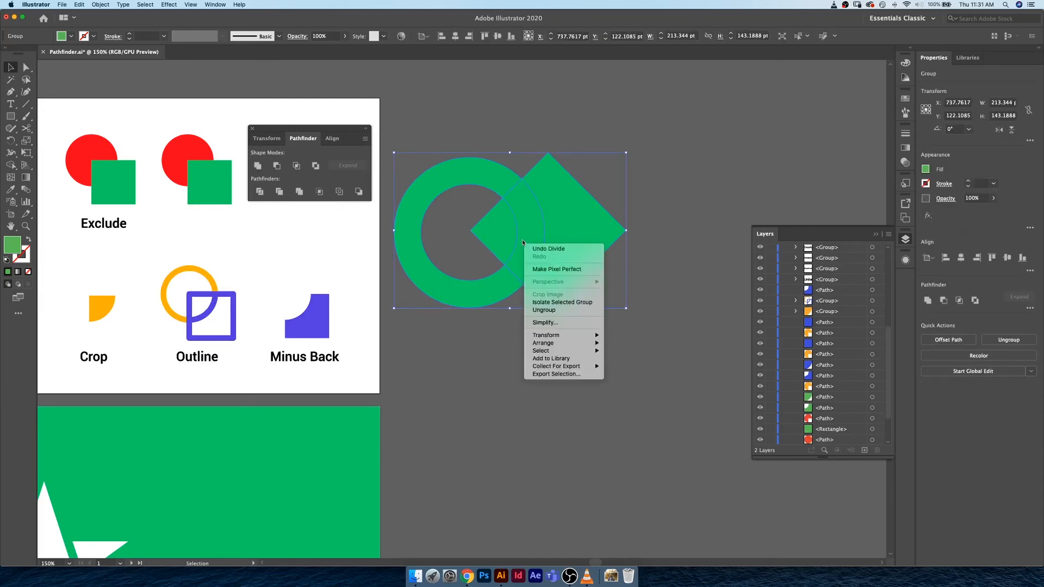
left_click(595, 311)
left_click(585, 217)
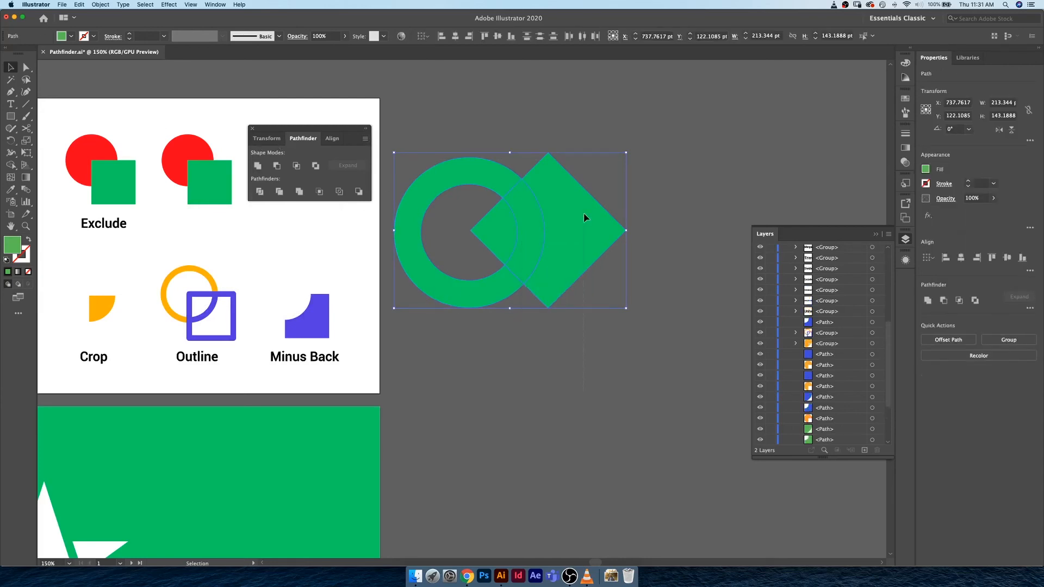
Spread the four divided pieces apart horizontally, moving the arrow-like piece, curved band and wedge right and the C-shaped ring left
left_click_drag(591, 237, 703, 237)
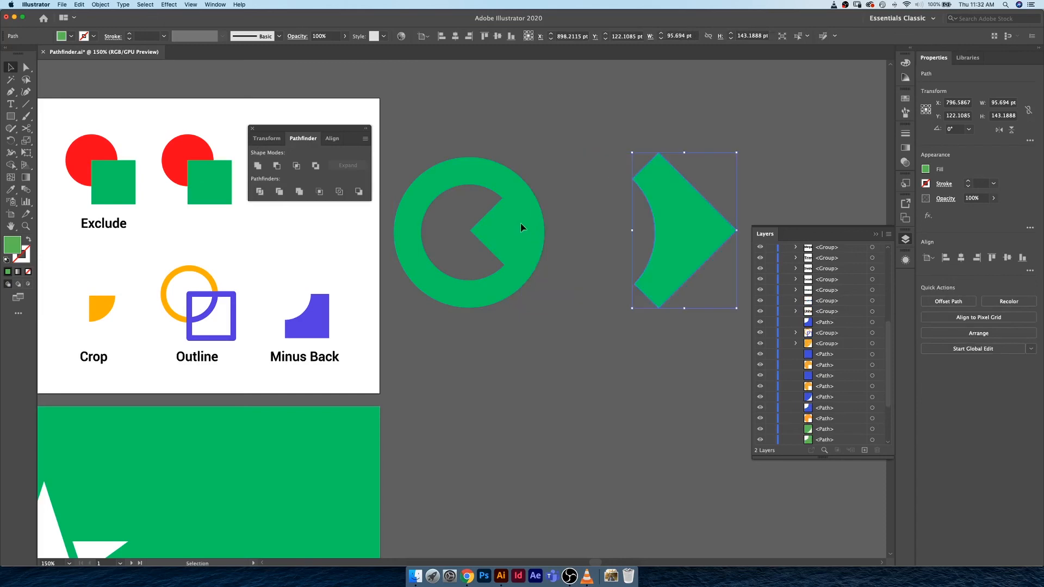
left_click_drag(526, 228, 609, 228)
left_click_drag(521, 231, 552, 231)
left_click(602, 334)
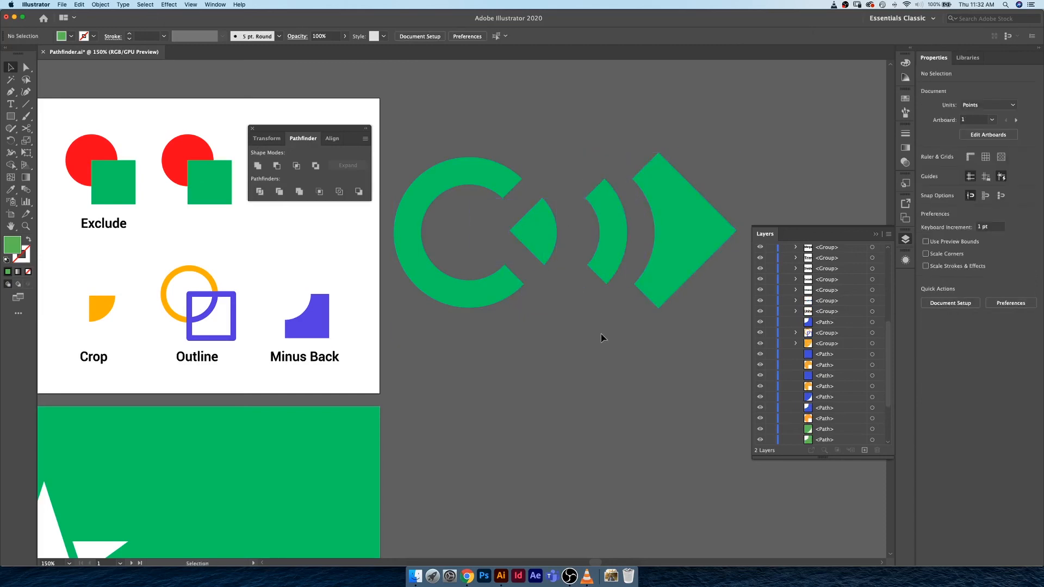
left_click_drag(490, 298, 465, 298)
left_click(515, 351)
Inspect the separated pieces in Outline view, and fill all of them with a bright cyan of hue 182°
key("ctrl+y")
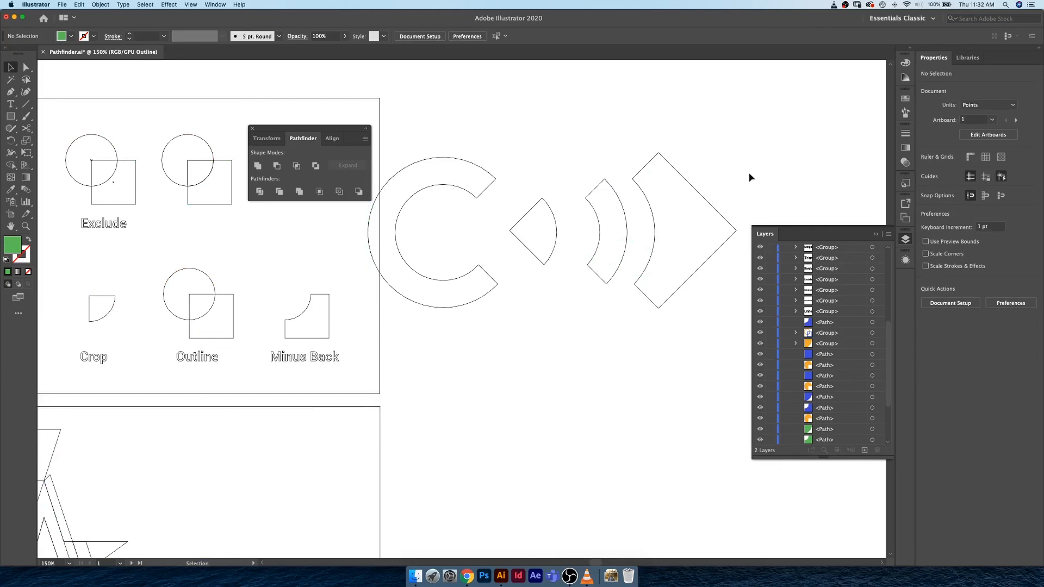
left_click_drag(751, 174, 416, 286)
key("ctrl+y")
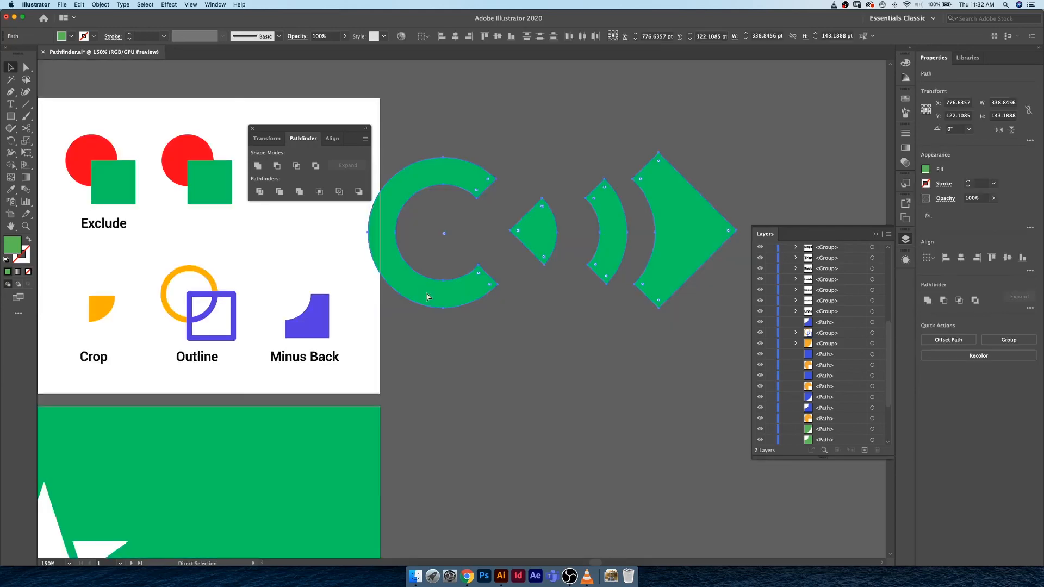
double_click(20, 247)
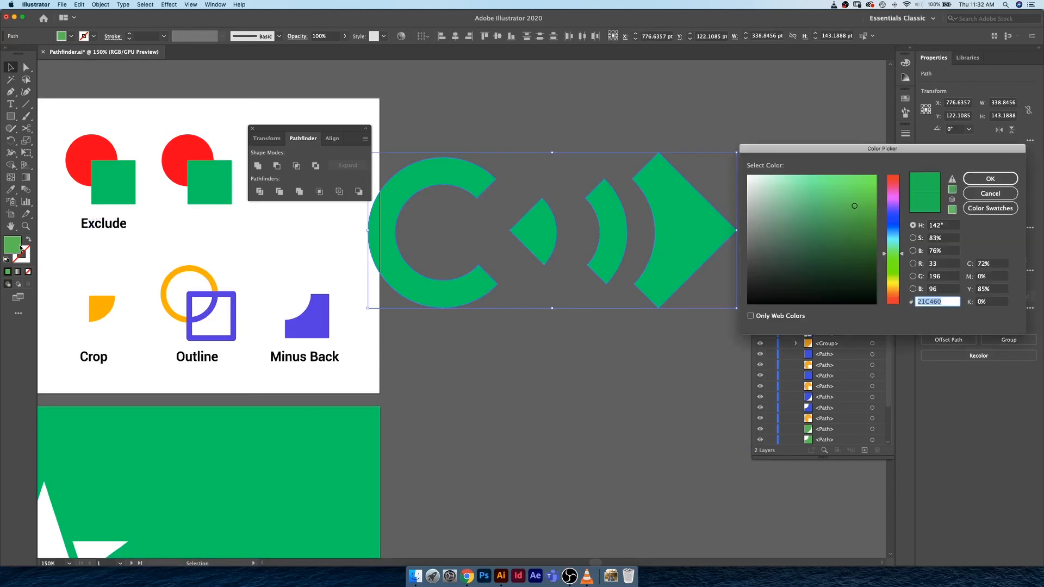
left_click(891, 239)
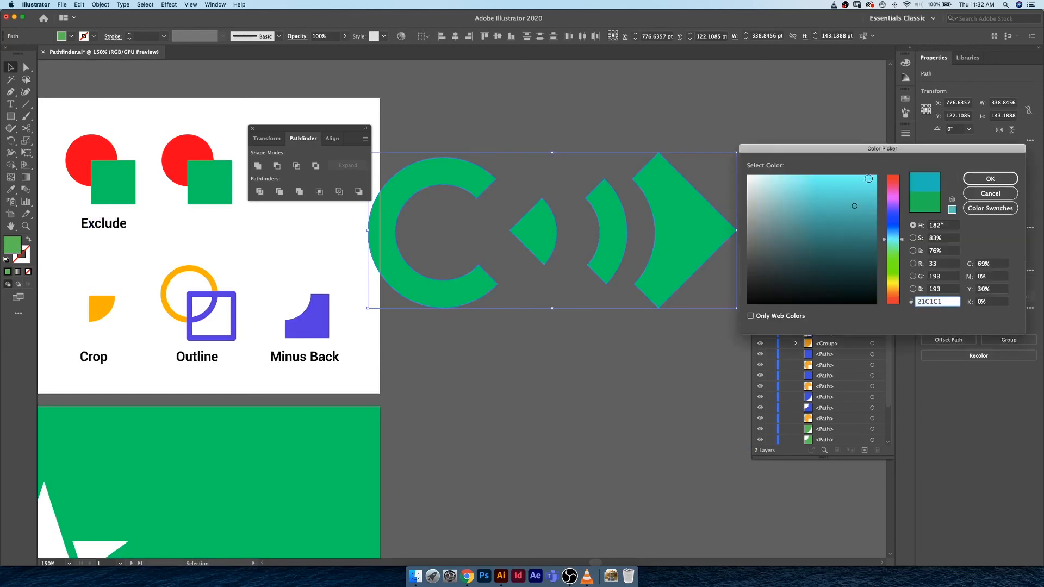
left_click(868, 179)
left_click(990, 179)
left_click(661, 92)
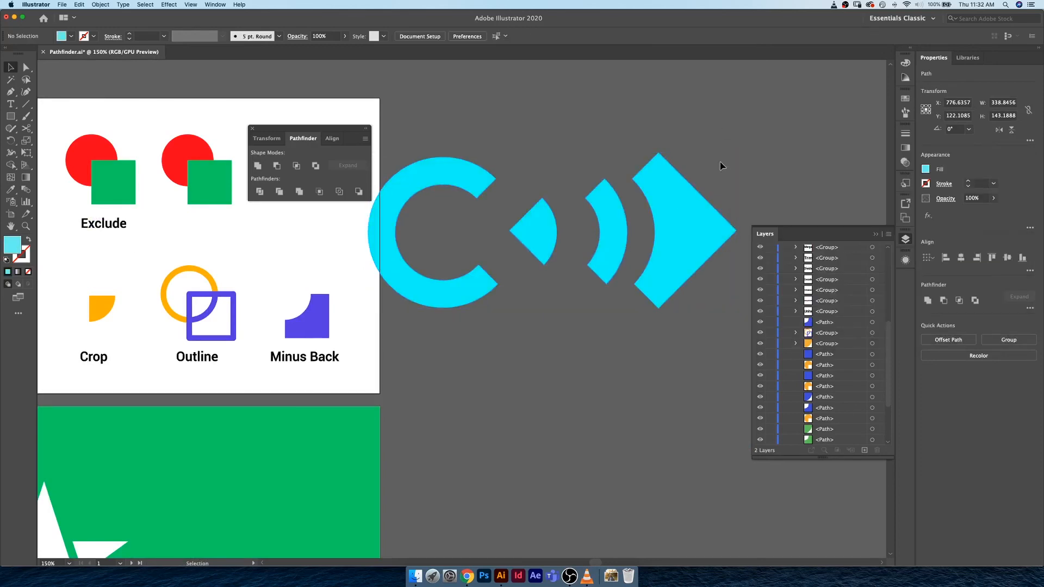
Move the four cyan pieces together to the right, clear of the white artboard
left_click(413, 284)
left_click_drag(507, 181, 513, 182)
left_click(466, 132)
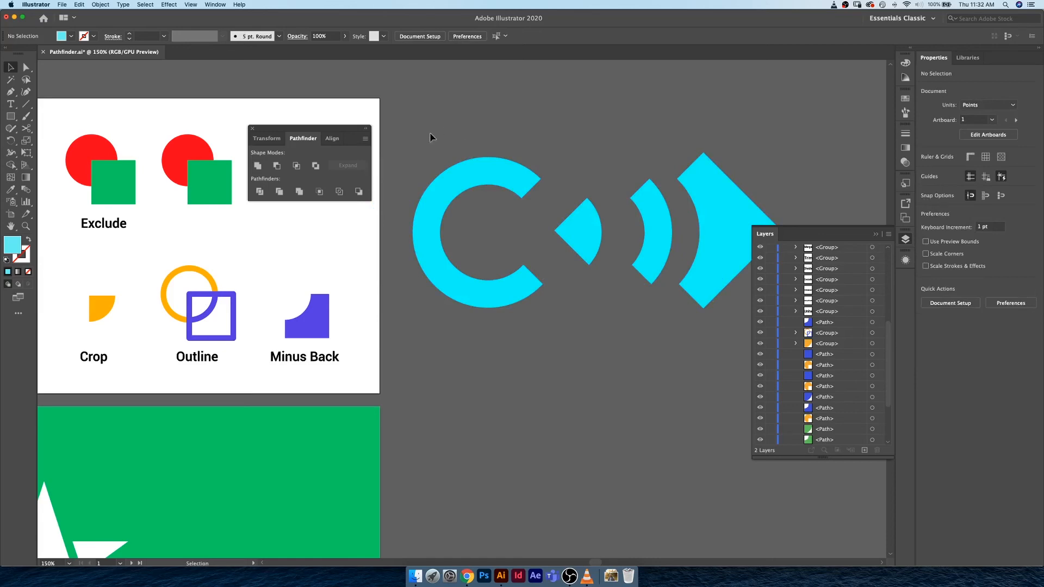
Bring the green star artboard into view, collapse the Layers panel, and move the Pathfinder panel clear of the artboard
left_click_drag(411, 153, 646, 116)
left_click_drag(536, 142, 676, 176)
left_click_drag(577, 177, 616, 162)
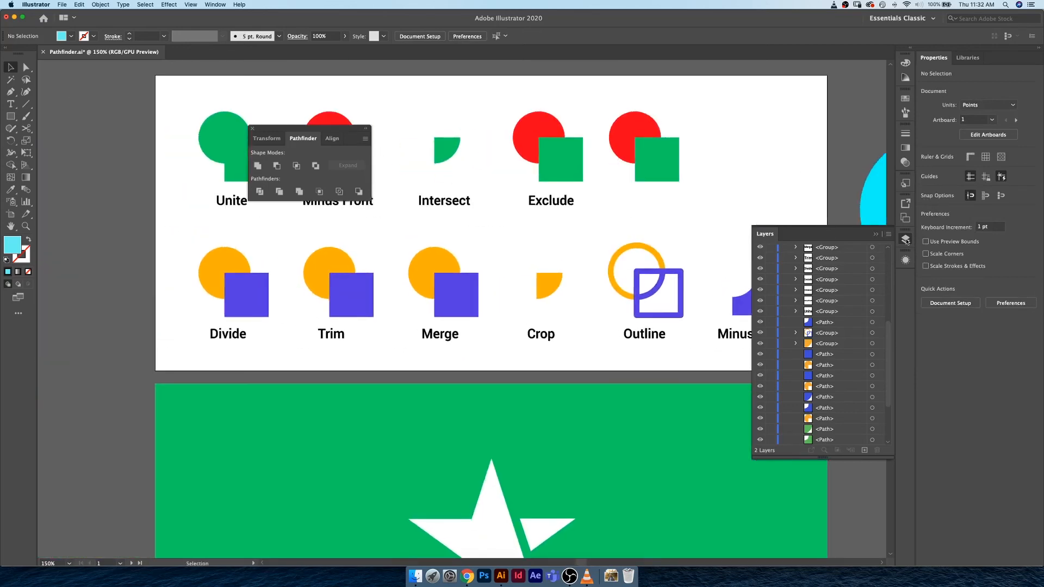
left_click(905, 241)
scroll(787, 133, "down", 8)
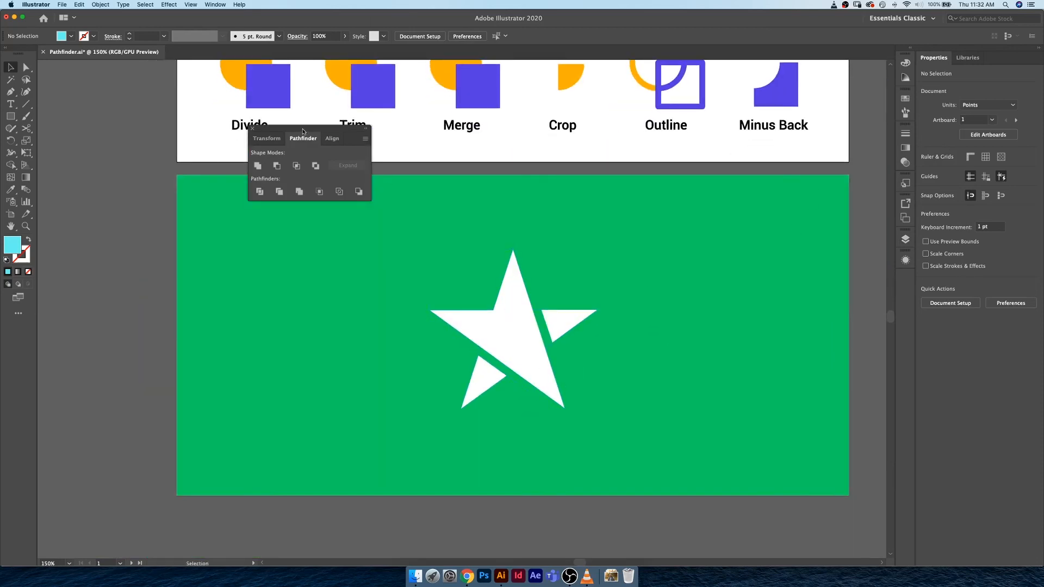
left_click_drag(292, 131, 91, 186)
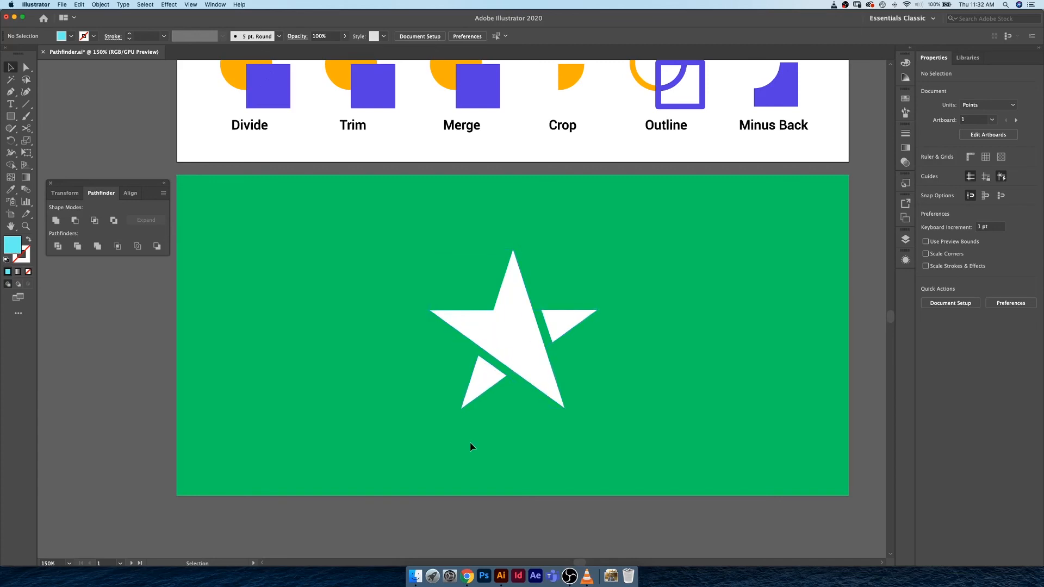
Inspect the star's construction in Outline view, and shift the green cover shape left off the white shape, undoing the move and deselecting
key("super+y")
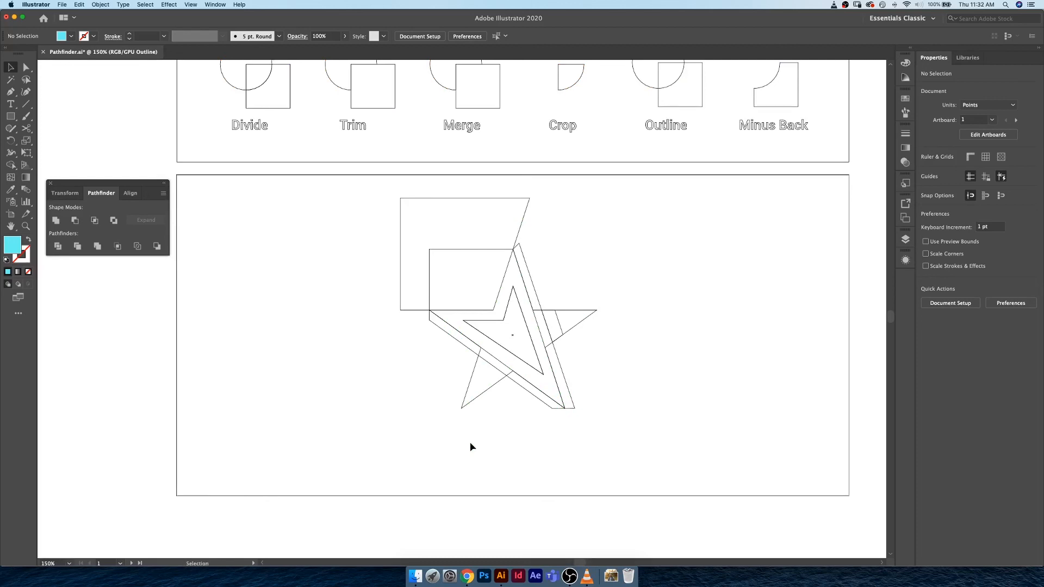
key("super+y")
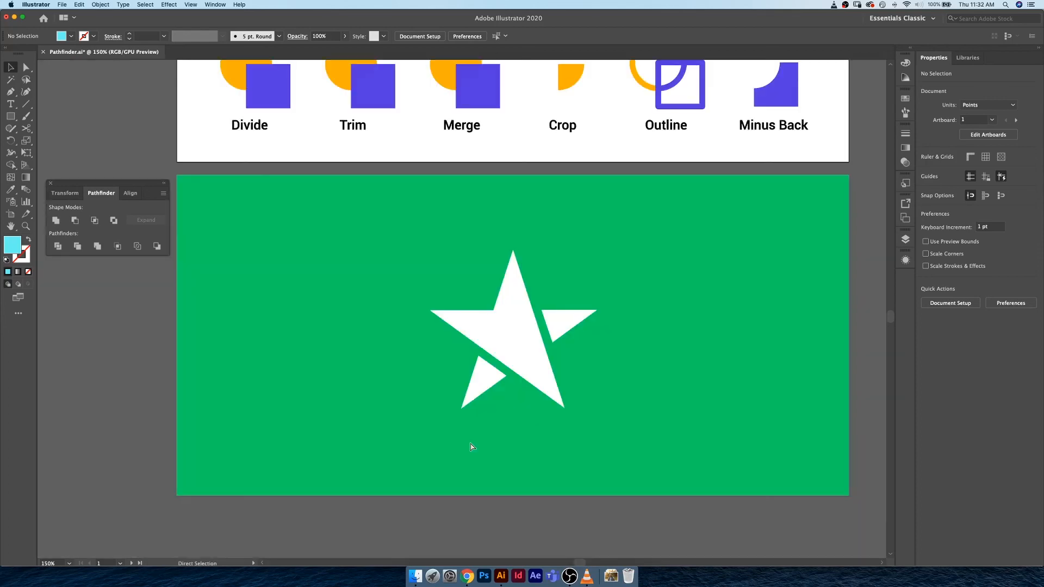
left_click(449, 217)
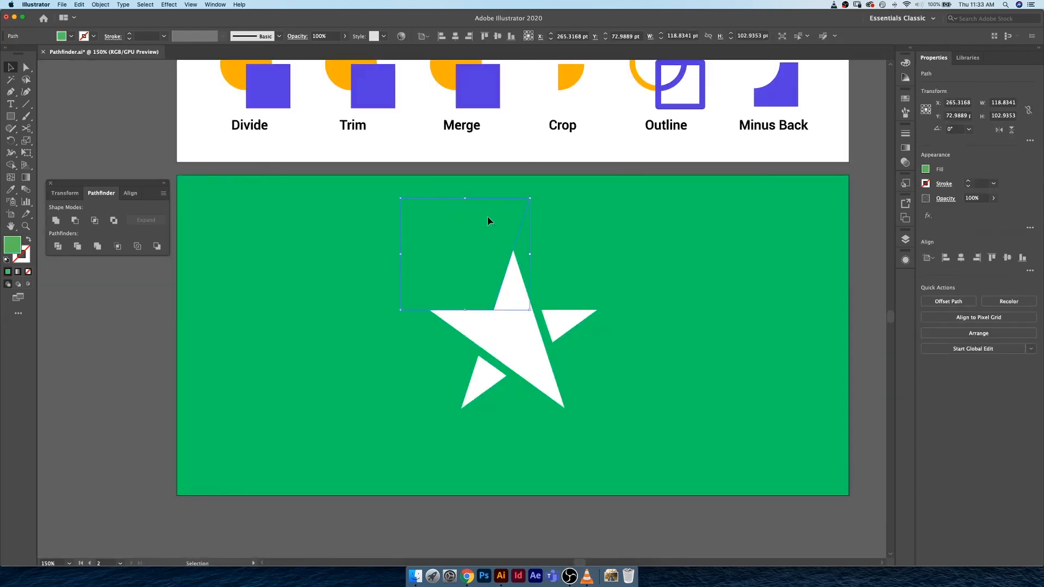
left_click_drag(487, 216, 433, 253)
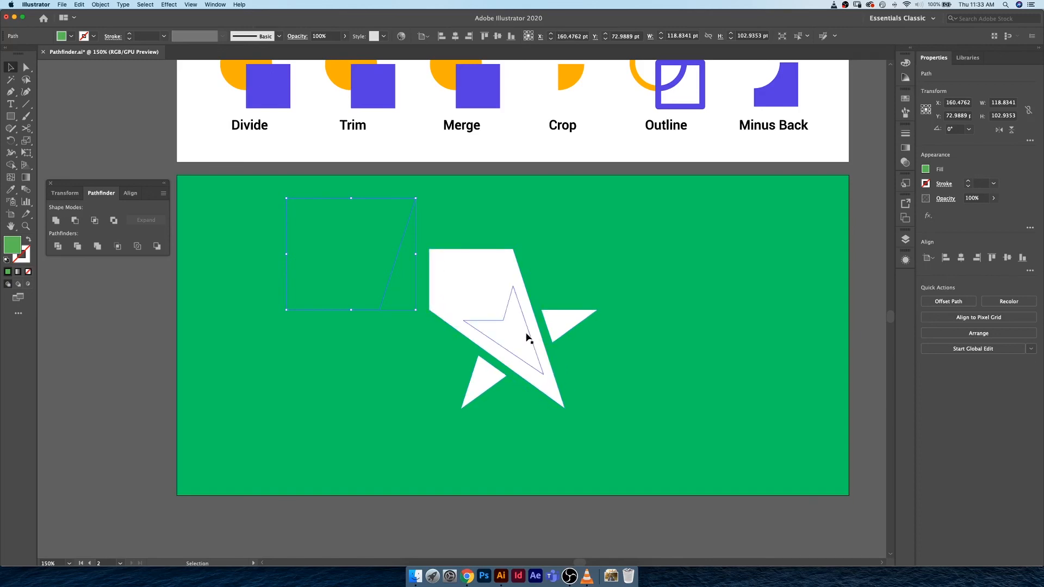
key("super+z")
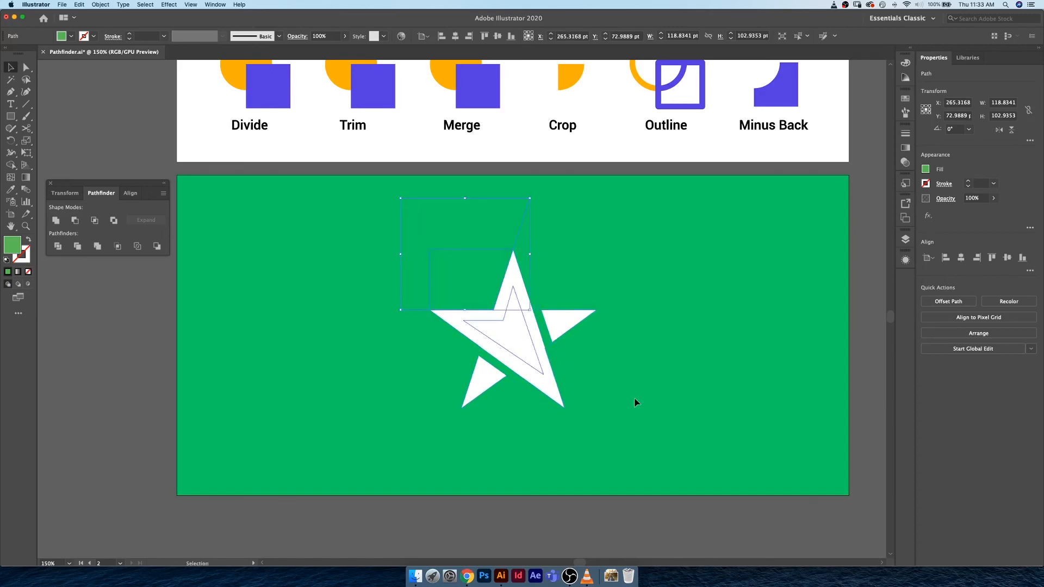
left_click(855, 346)
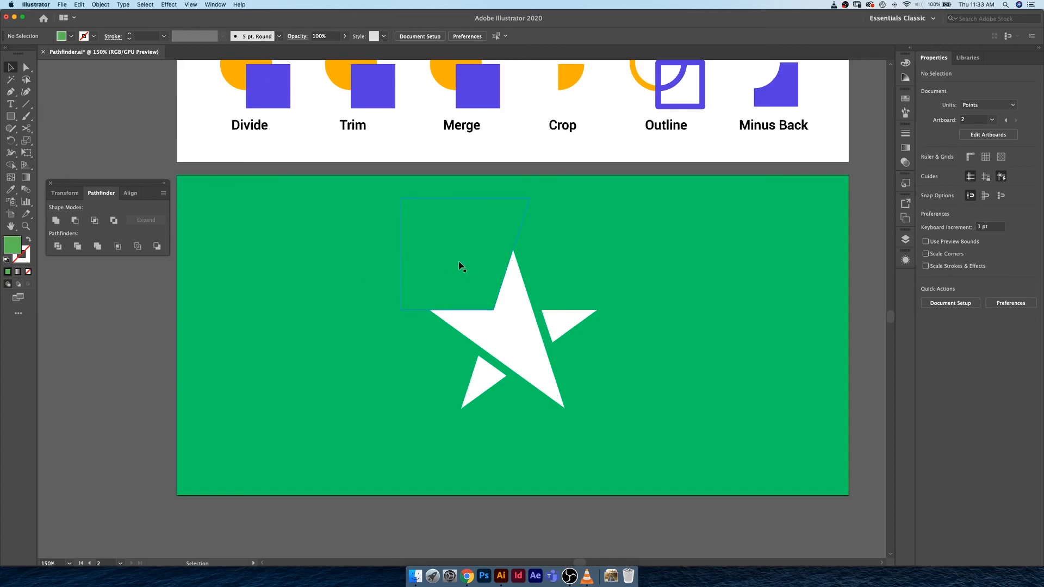
Recheck the star's overlapping paths in Outline view, and look over the pathfinder examples above the star artboard
key("a")
key("ctrl+y")
key("ctrl+y")
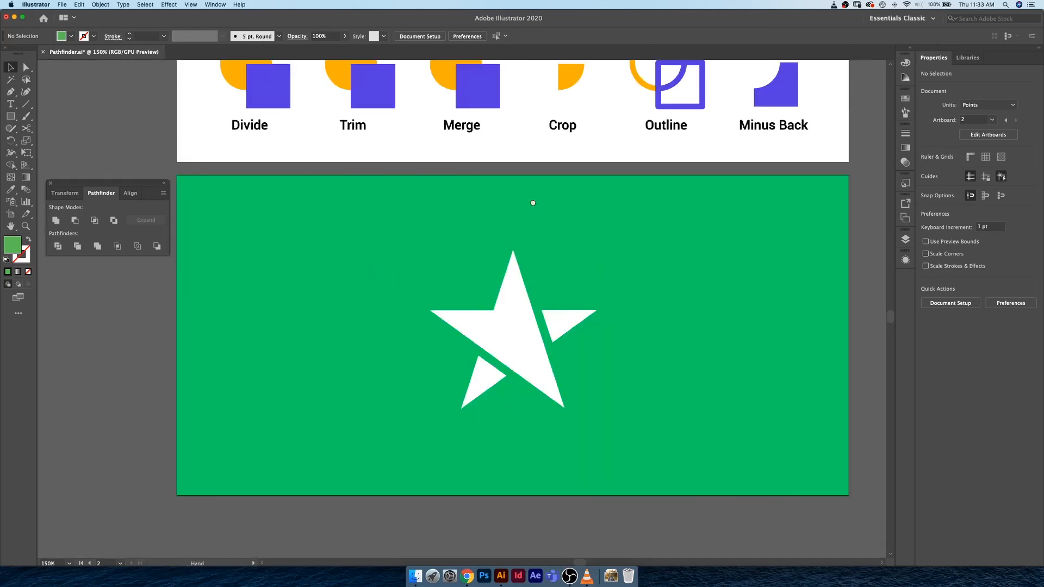
scroll(375, 270, "up", 8)
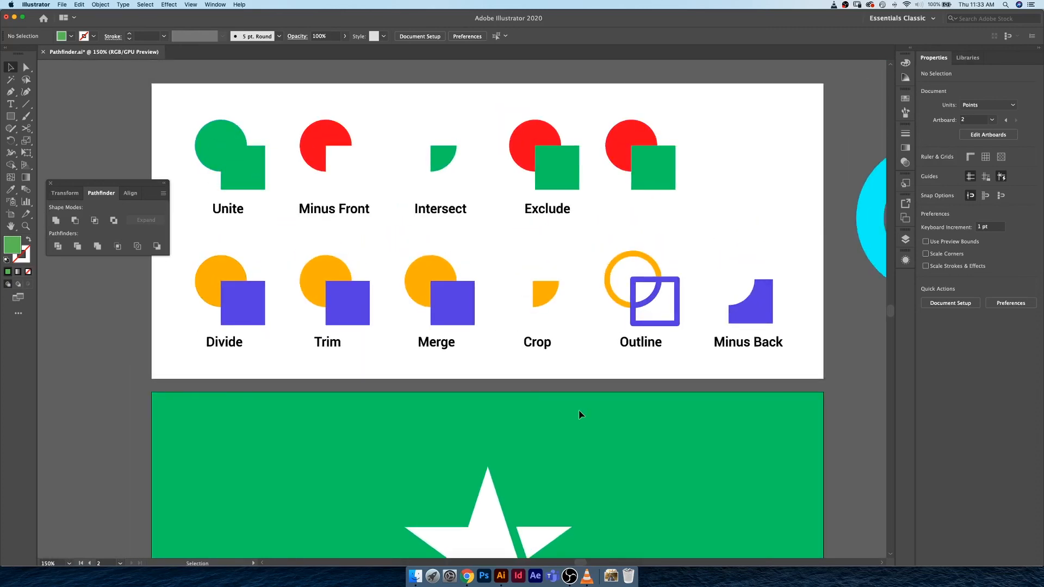
scroll(578, 409, "down", 10)
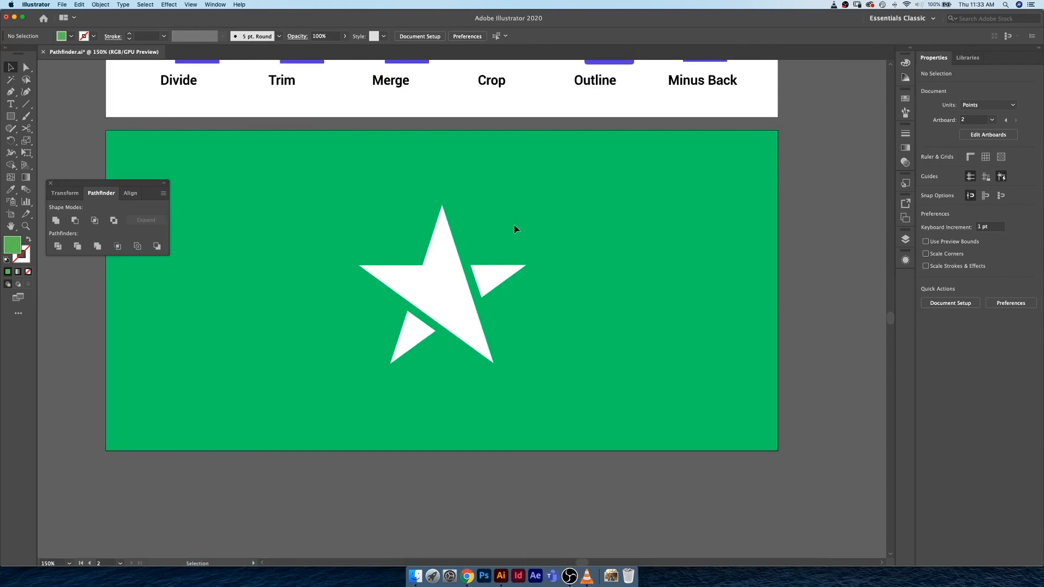